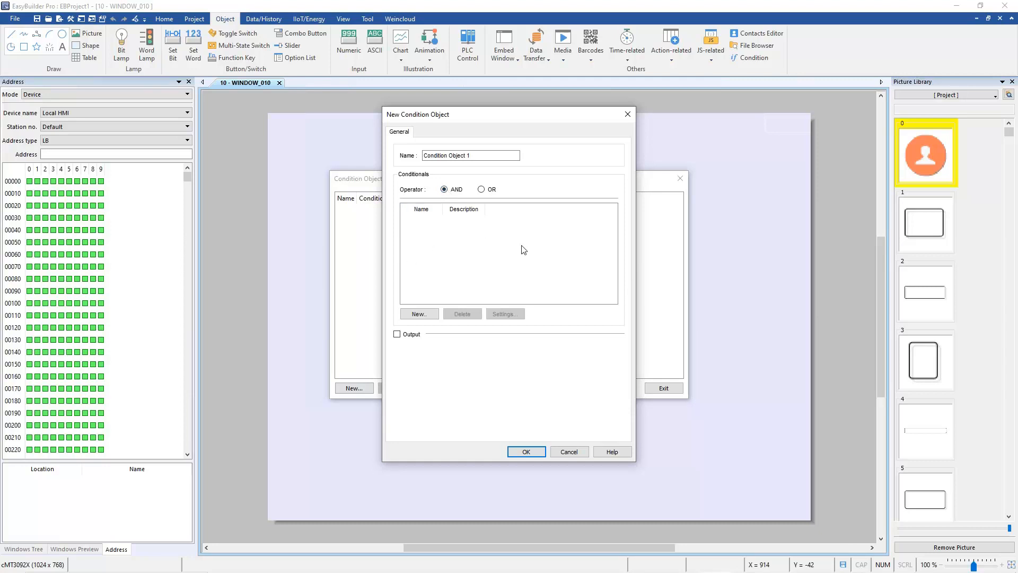
Add a conditional named "fuel percentage" to the condition object, with its type kept as Value Address.
left_click(416, 316)
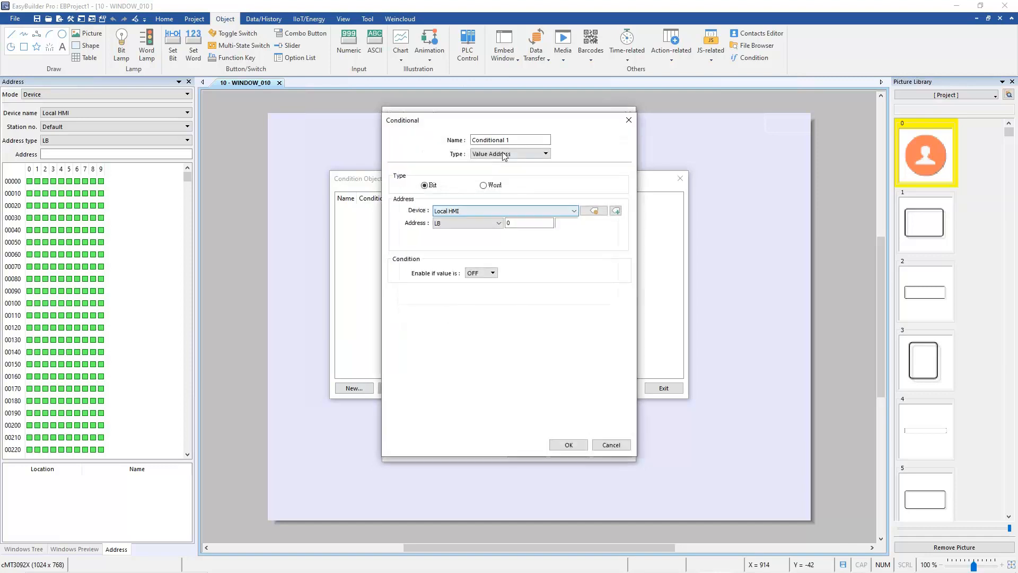
double_click(514, 140)
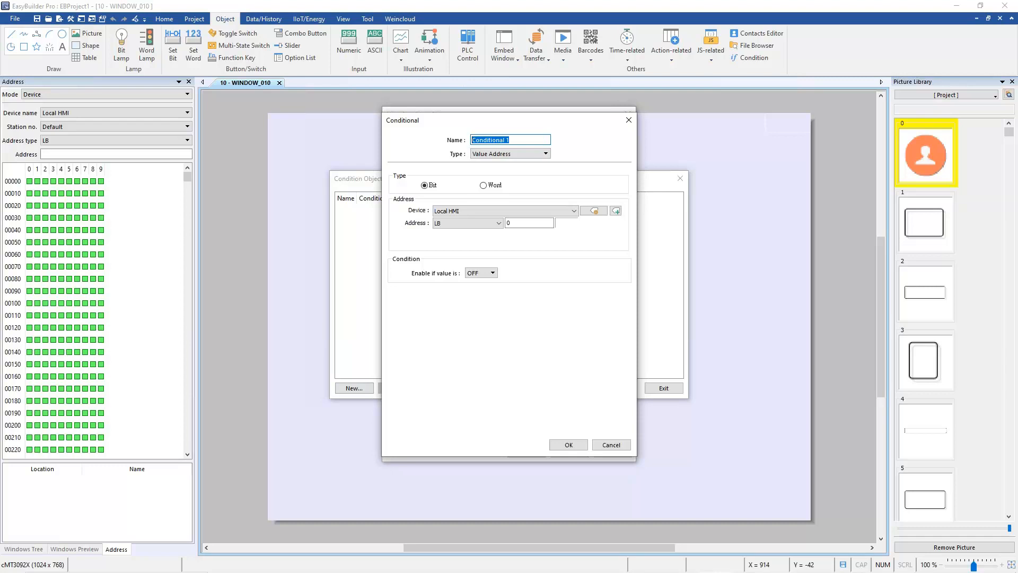
type("fuek")
type("l percent")
type("age")
left_click(499, 157)
left_click(499, 160)
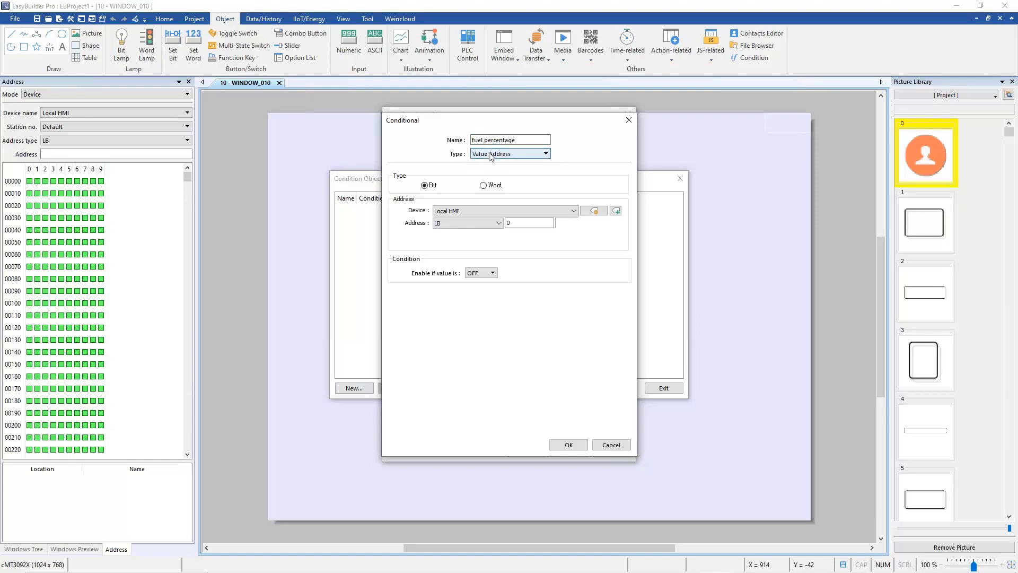
left_click(500, 156)
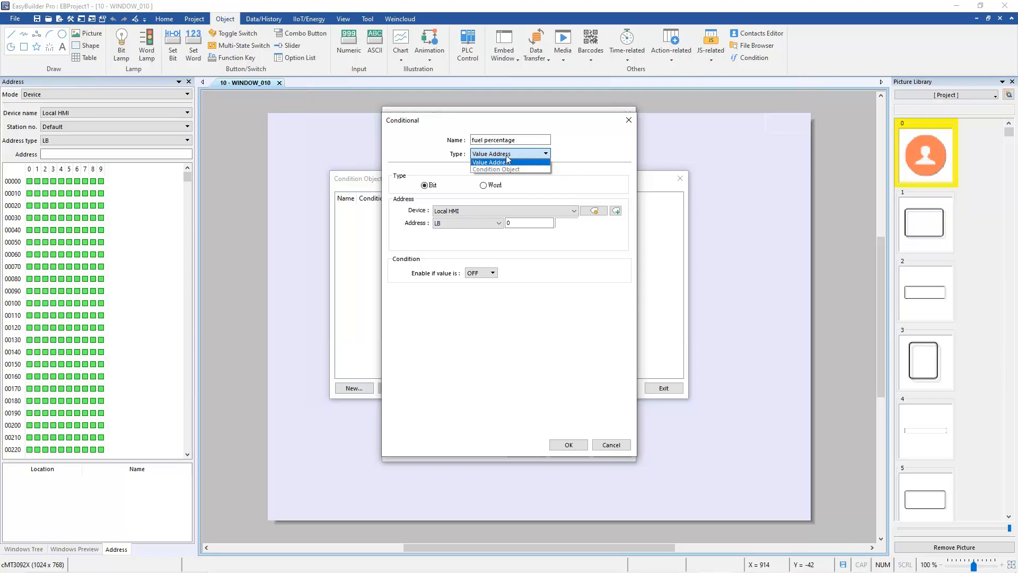
left_click(508, 162)
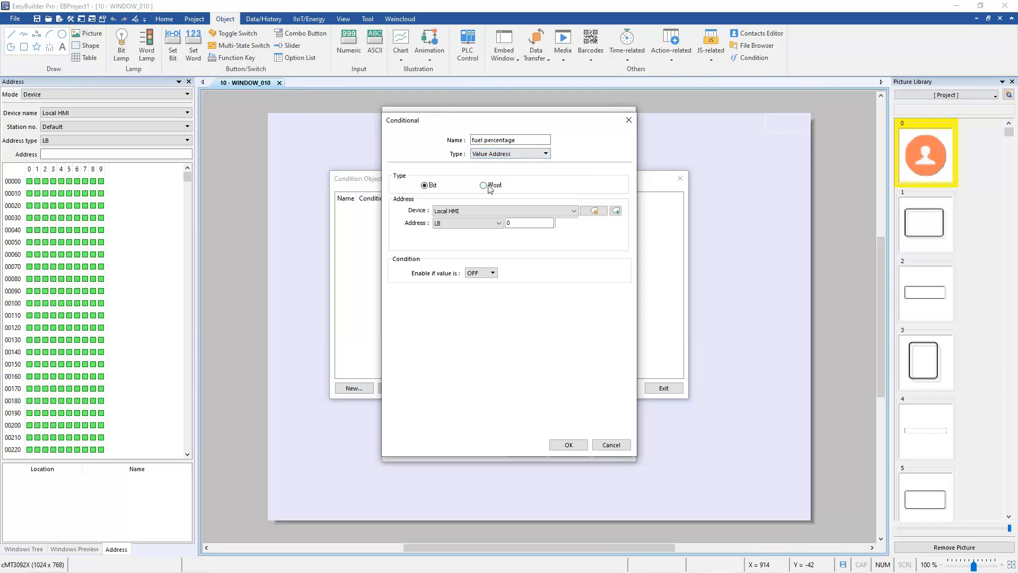
Set the fuel percentage conditional to Word address LW-0 on Local HMI, enabled if the value is < 50, and save it.
left_click(488, 186)
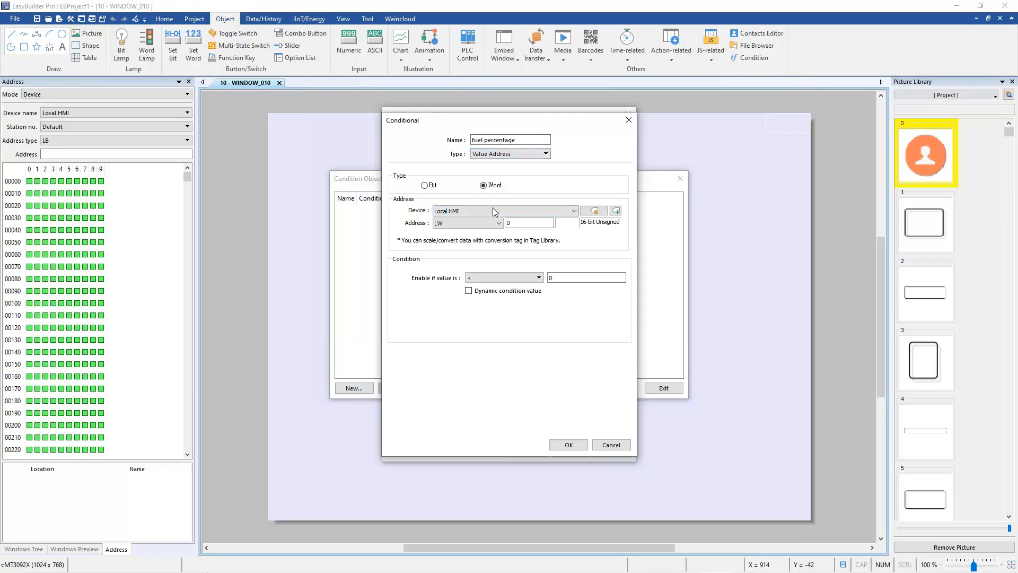
left_click(520, 223)
double_click(554, 277)
type("5")
key("alt+Tab")
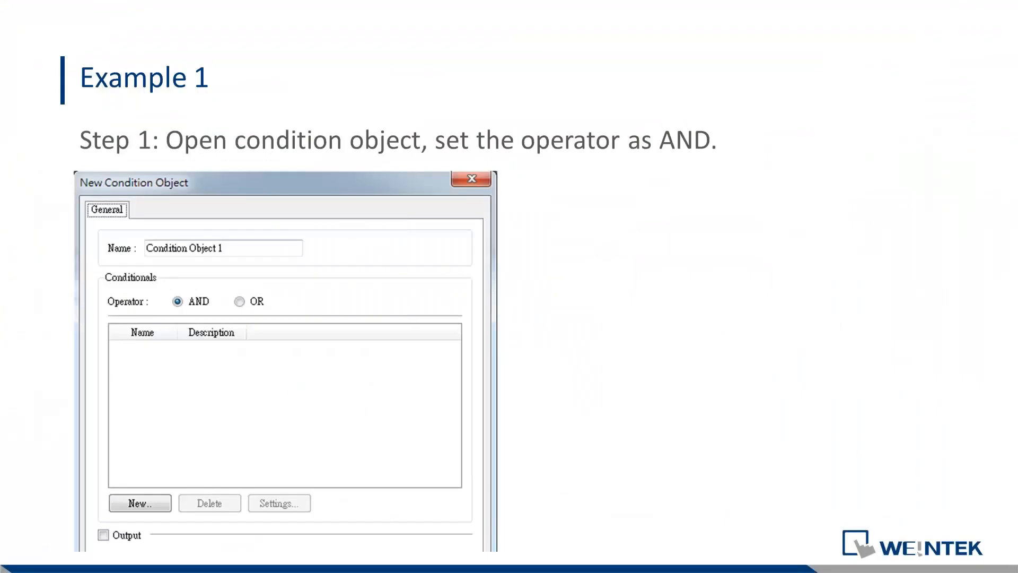
key("Right")
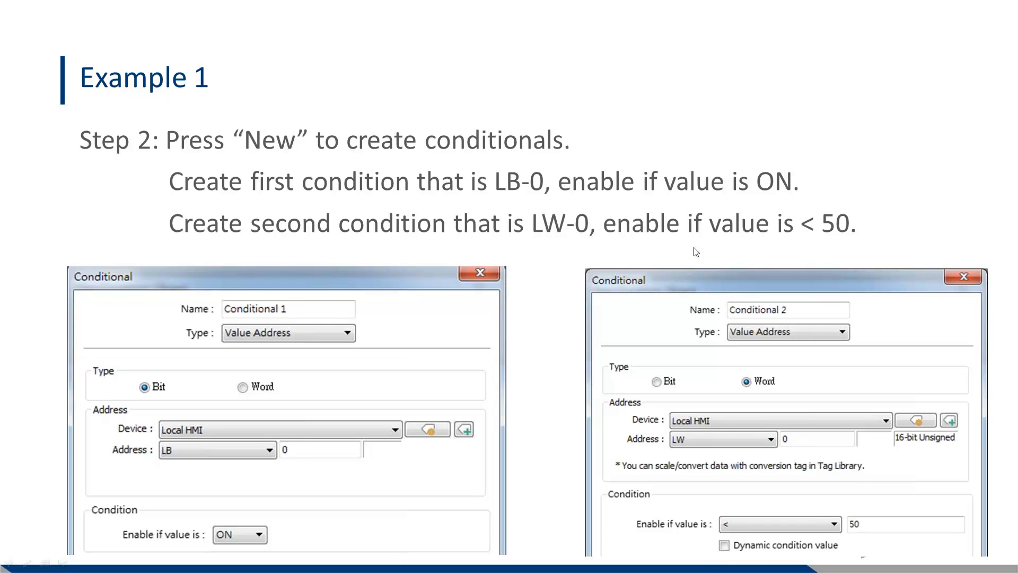
key("alt+Tab")
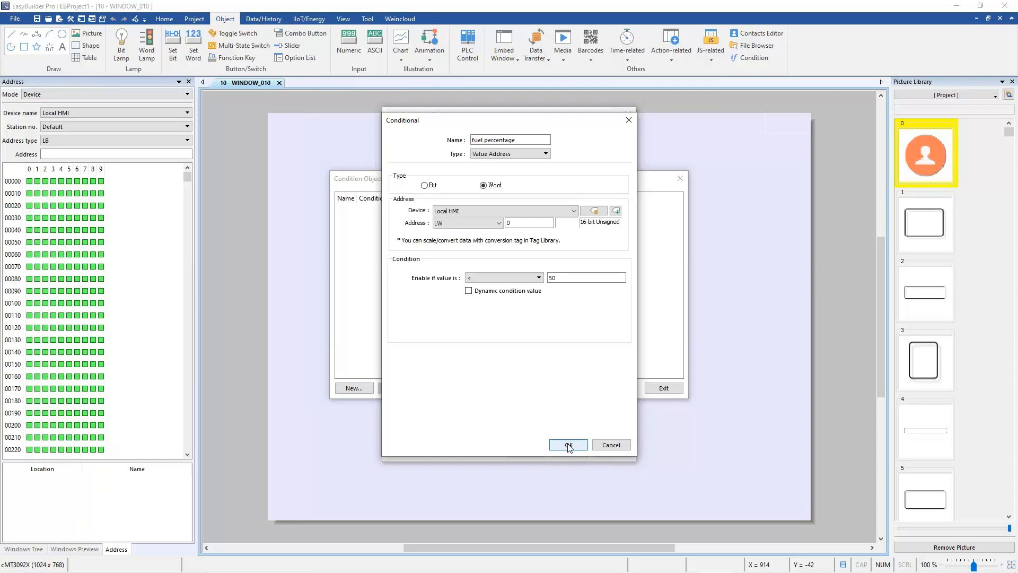
left_click(567, 445)
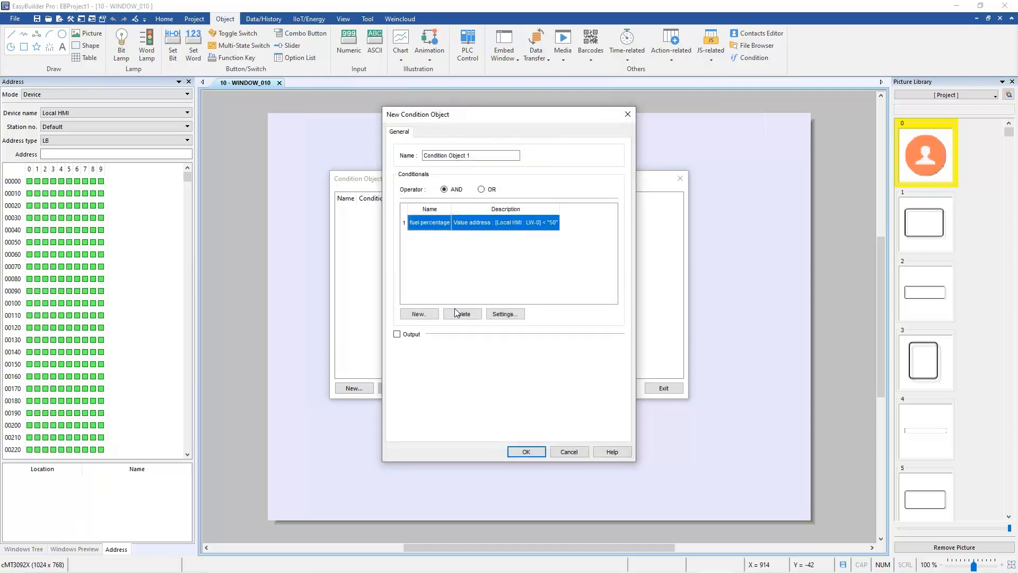
Add a second conditional named "machine switch" for bit LB-0 on Local HMI, enabled if the value is ON.
left_click(429, 317)
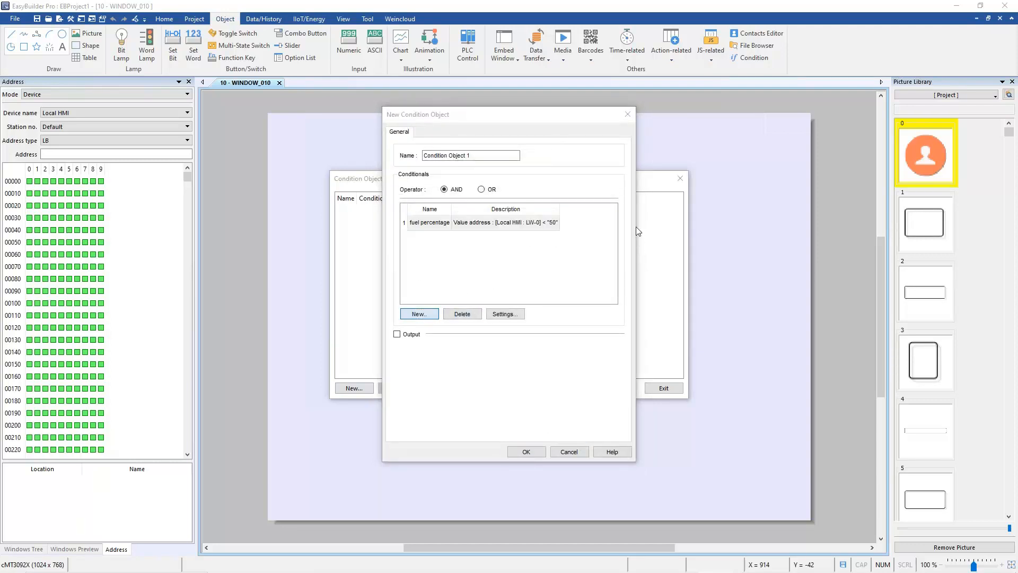
left_click_drag(523, 141, 414, 144)
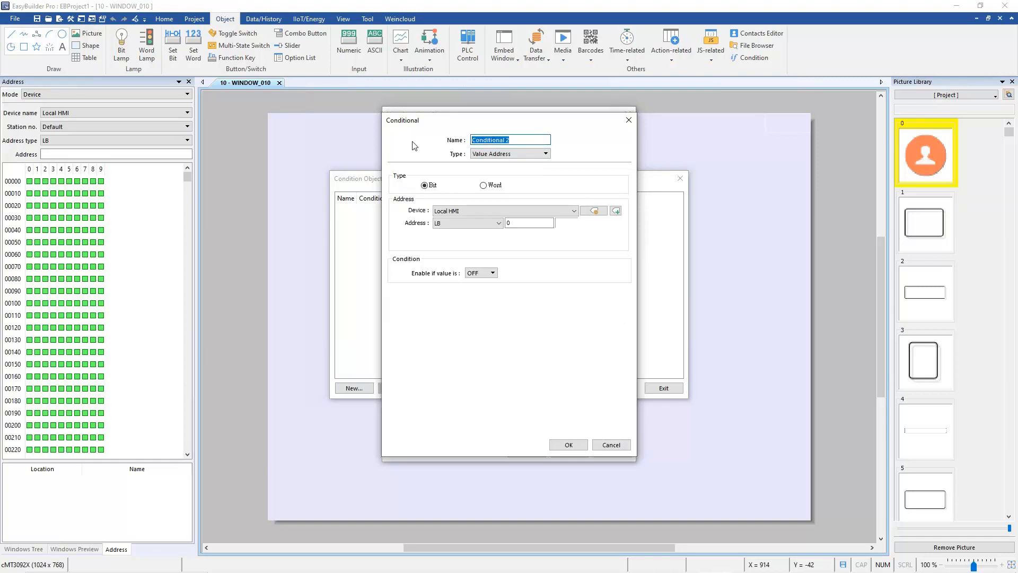
type("machine switch")
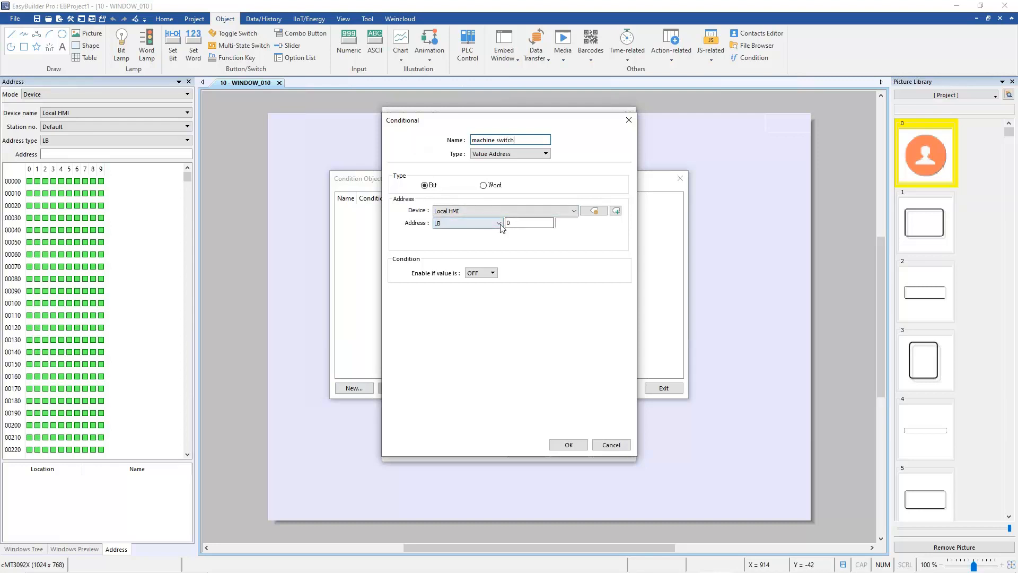
left_click(487, 280)
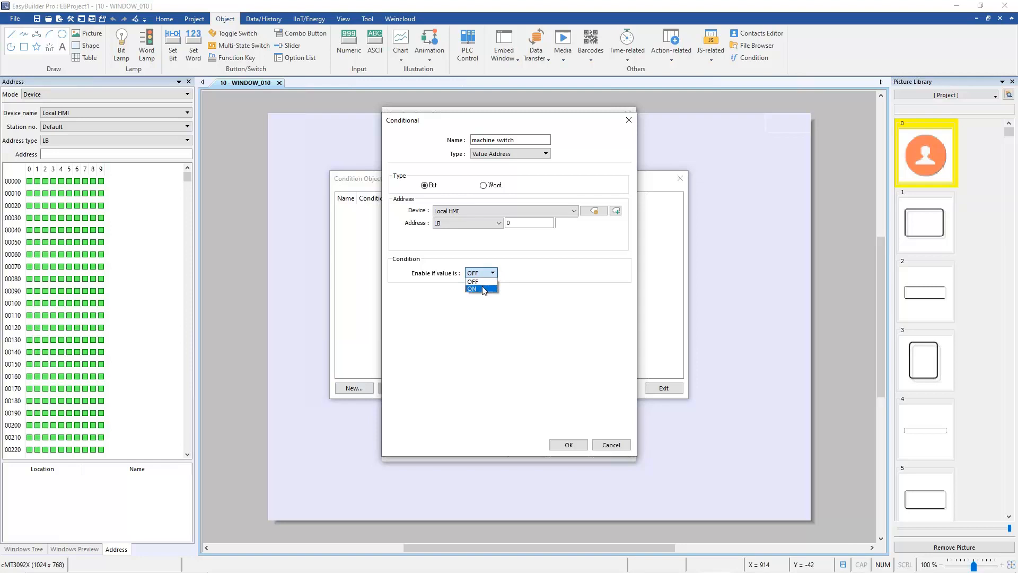
left_click(477, 288)
left_click(558, 448)
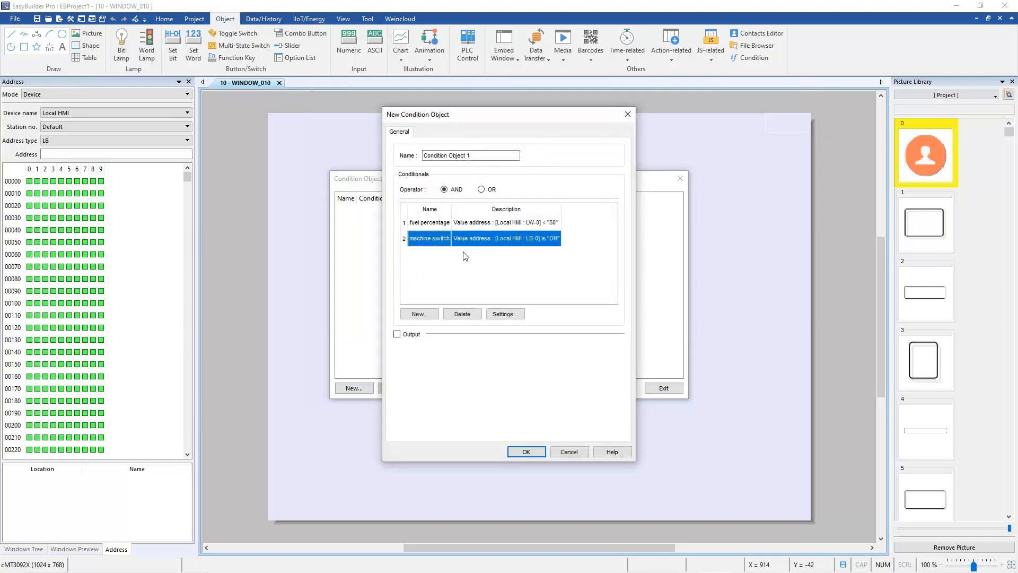
Enable the condition object's output to address LB-1 on Local HMI, save the object and close the condition object list.
key("alt+Tab")
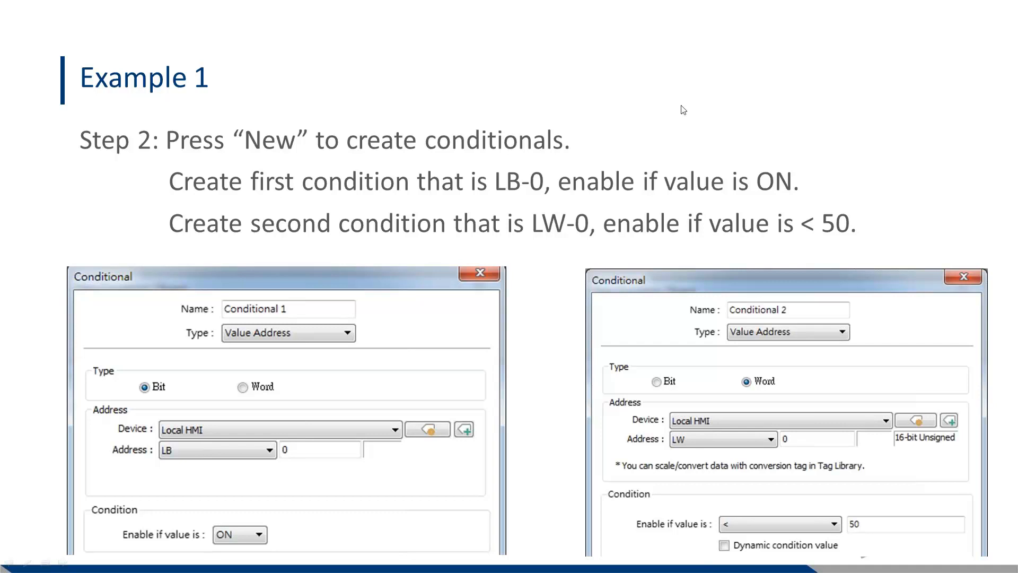
left_click(598, 179)
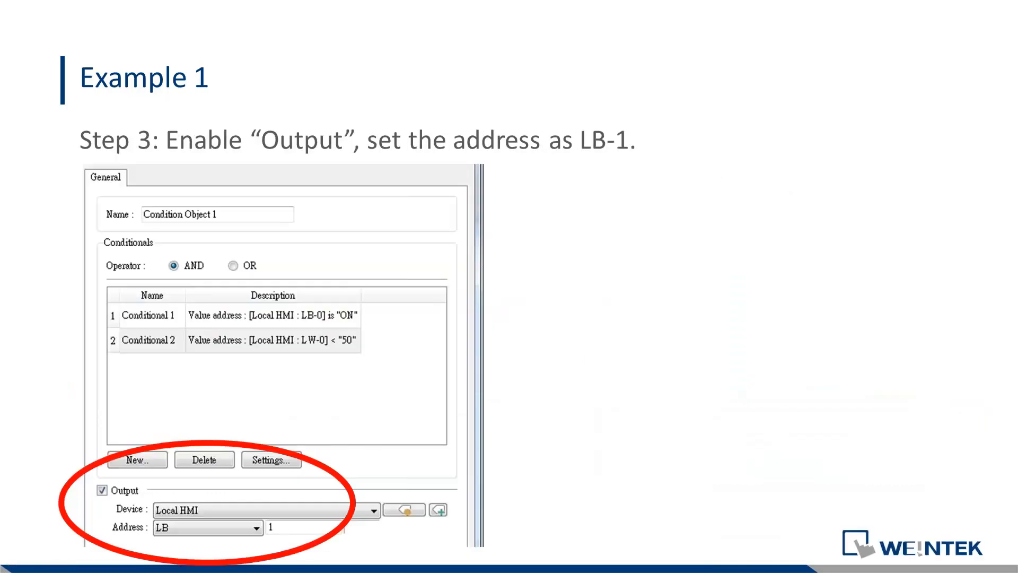
key("alt+Tab")
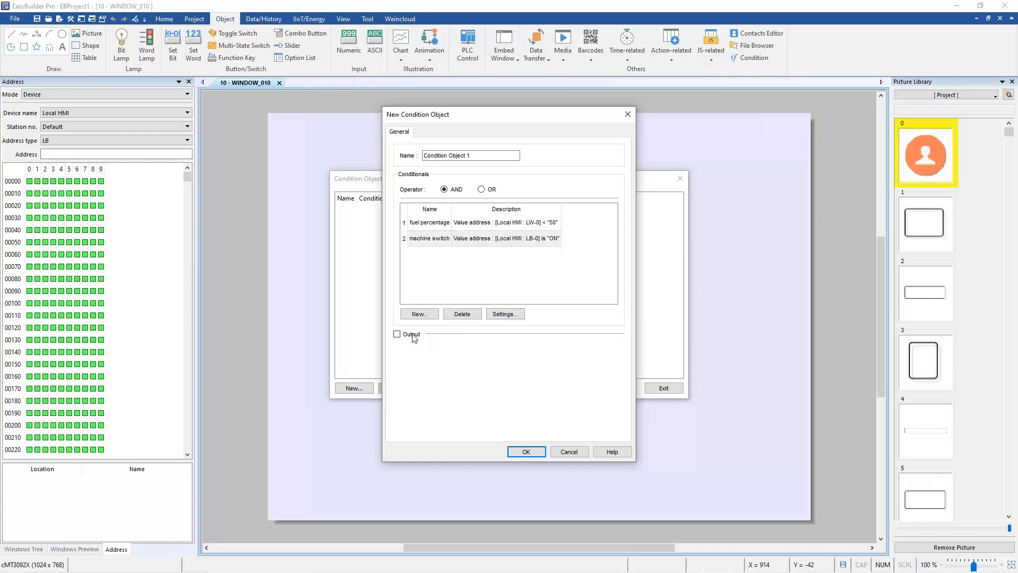
left_click(411, 336)
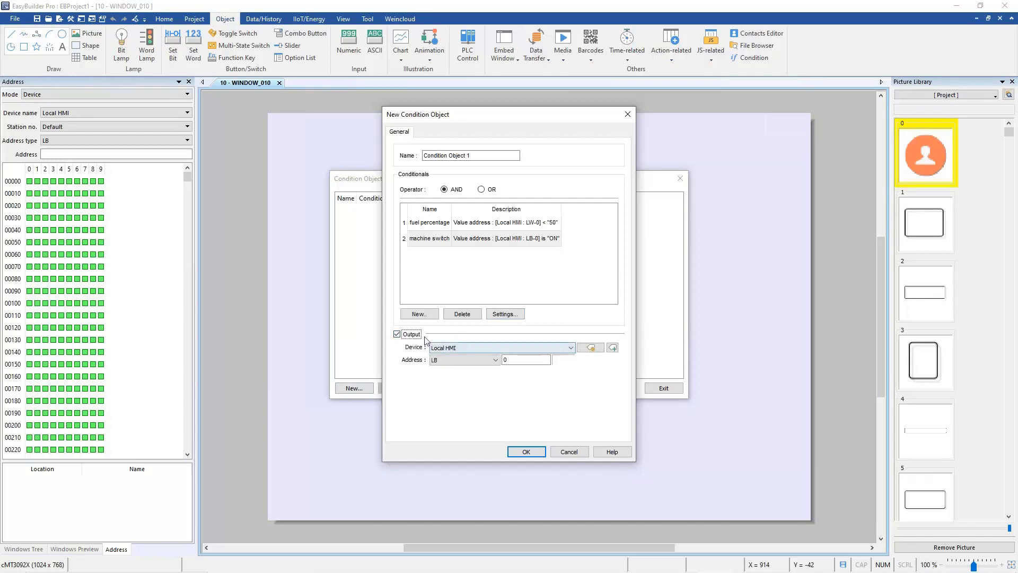
left_click(514, 361)
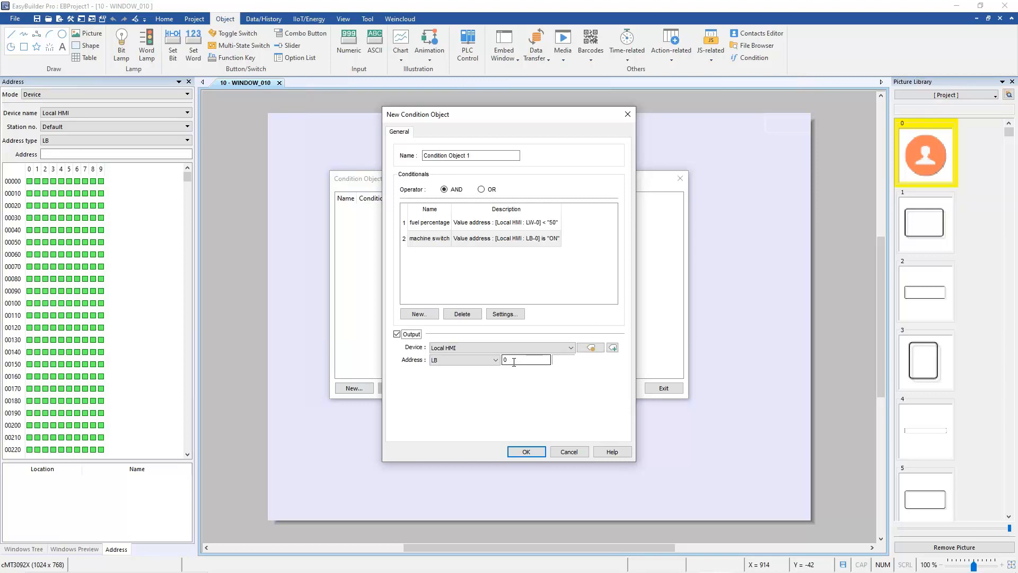
double_click(514, 361)
type("1")
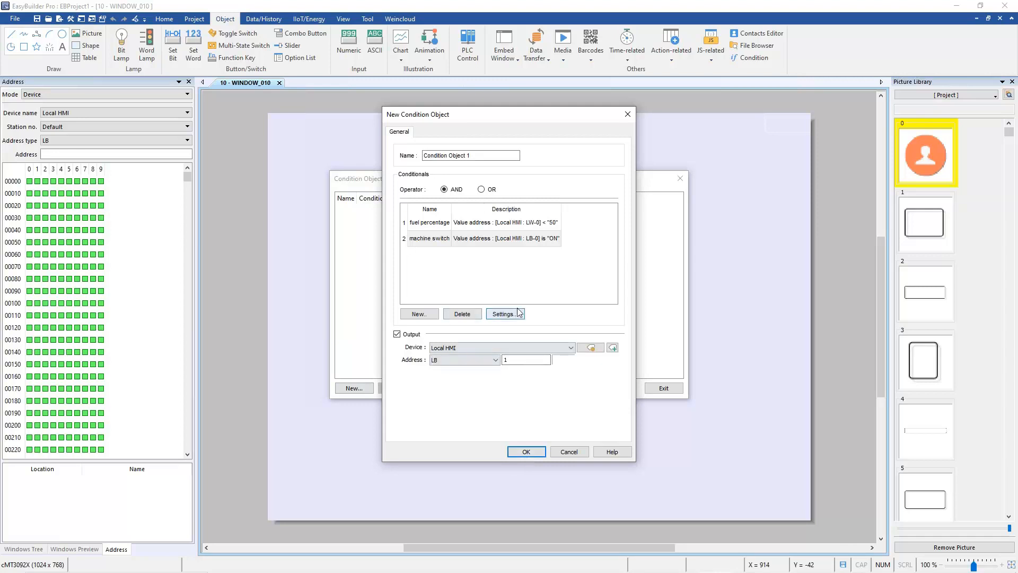
left_click(524, 452)
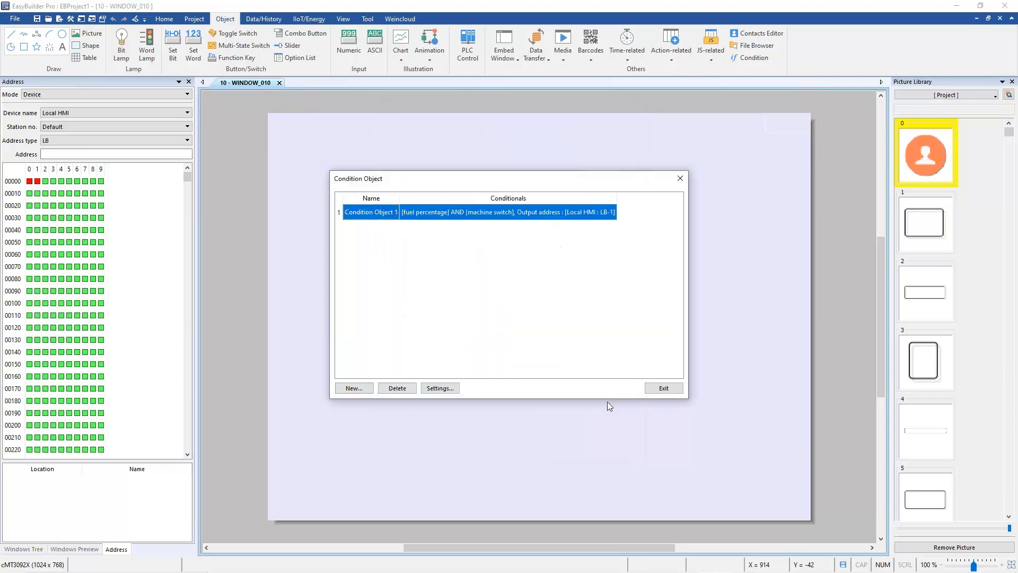
left_click(661, 391)
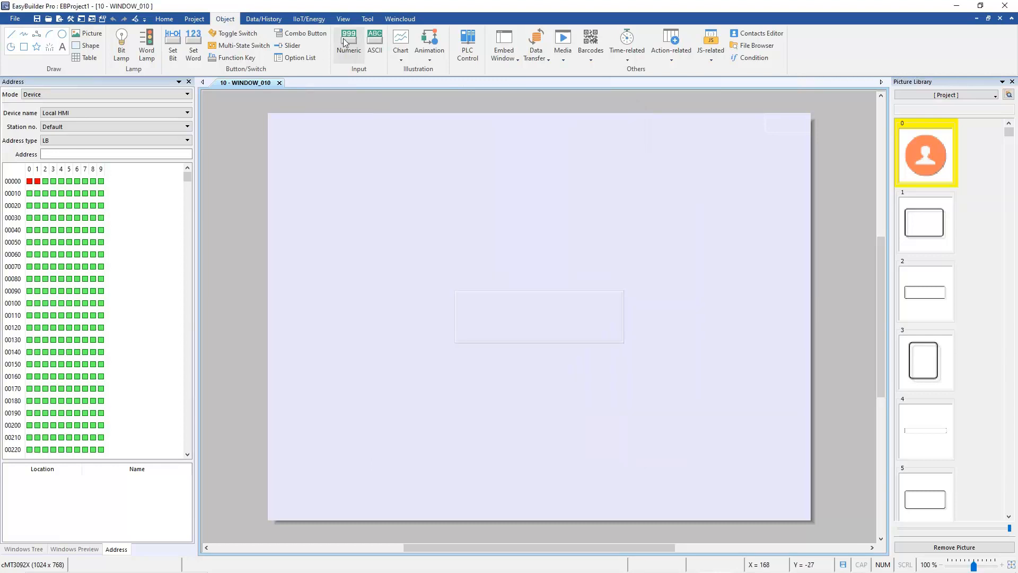
Place a Numeric object with read/write address LW-0 on window 10 at about (200, 180).
left_click(346, 40)
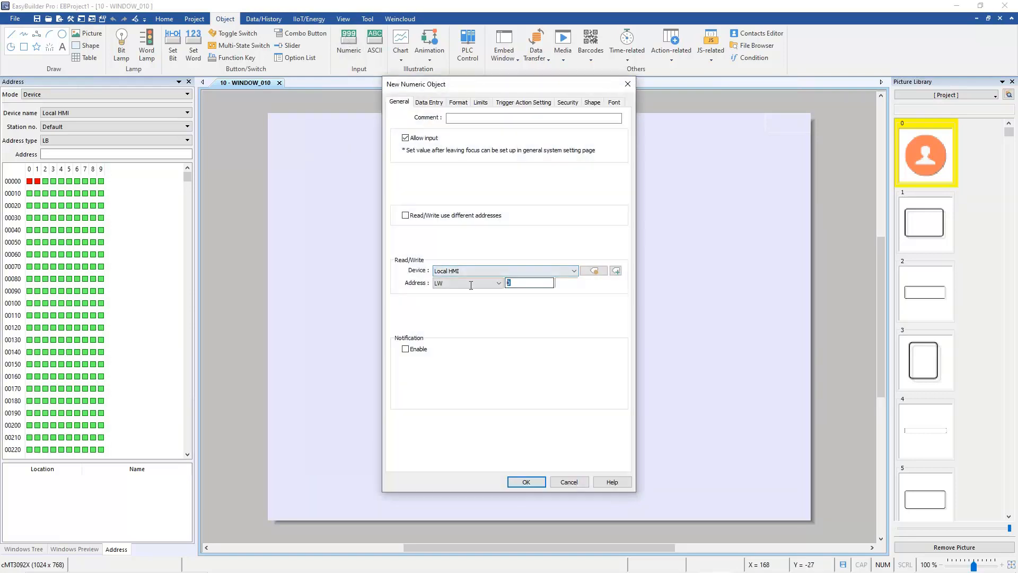
left_click(525, 482)
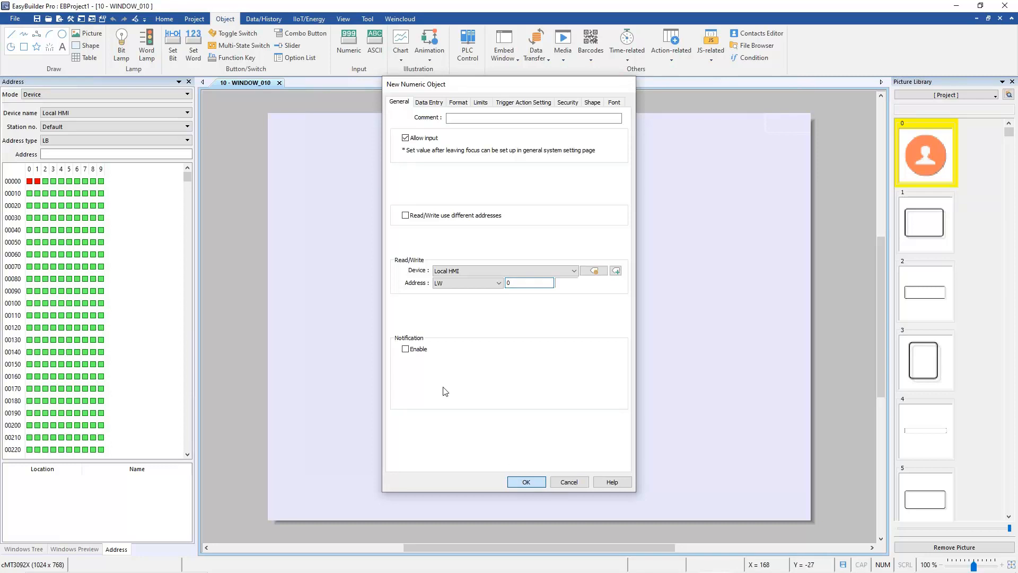
left_click(376, 212)
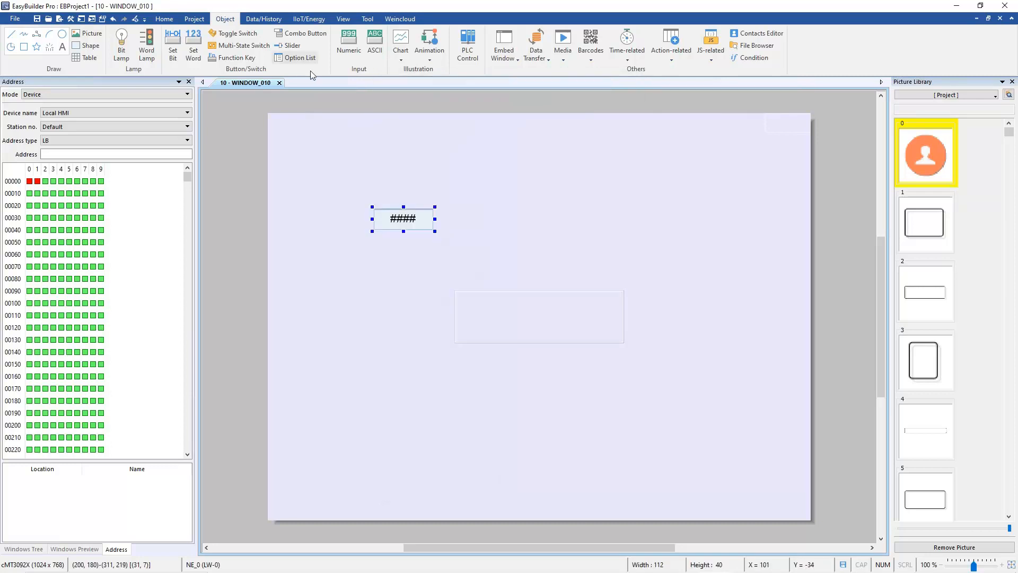
Place a Set Word object for LW-0 above the numeric object, writing 100 with the set style "Set when window opens".
left_click(192, 47)
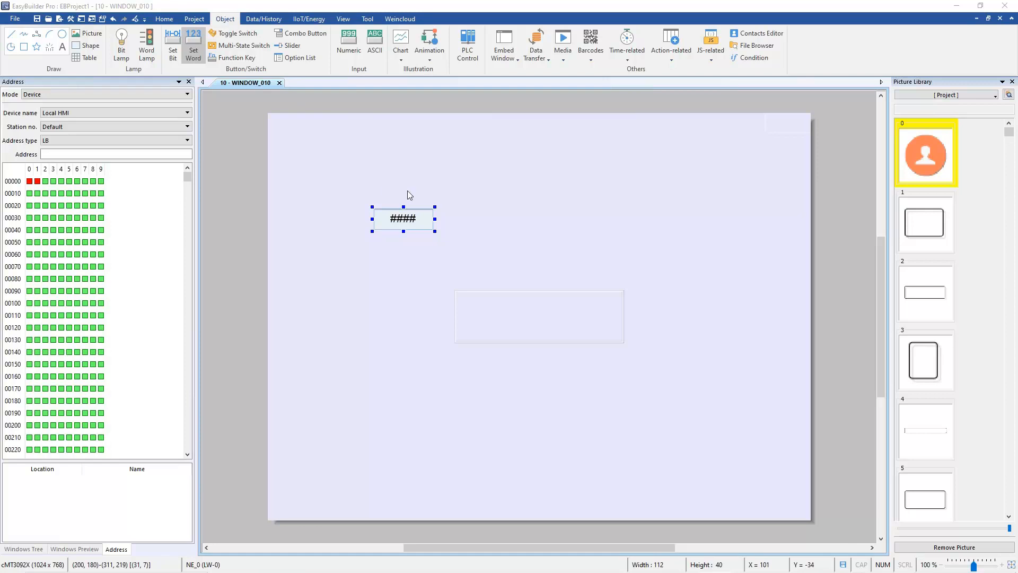
left_click_drag(481, 316, 425, 319)
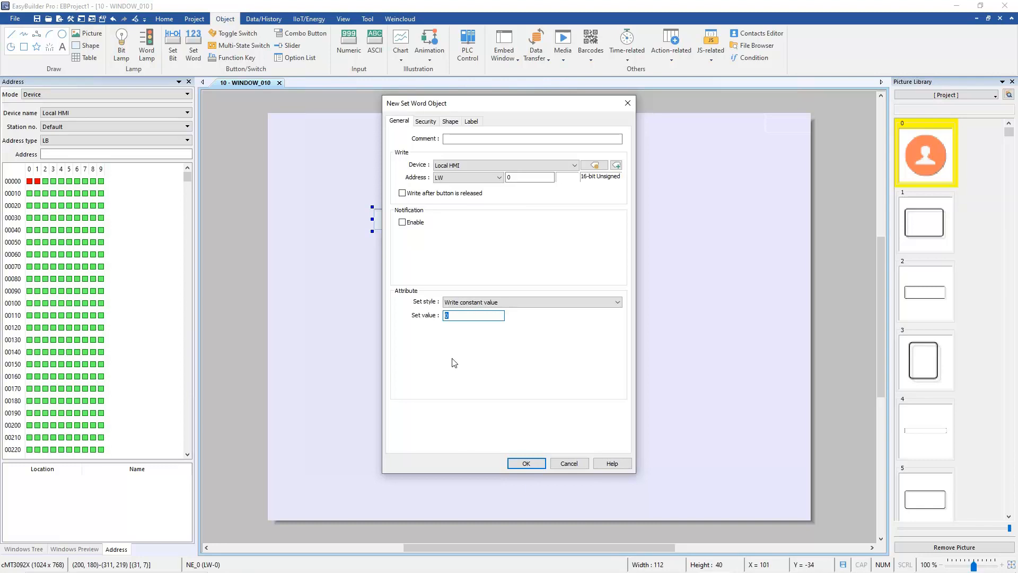
type("100")
left_click(553, 304)
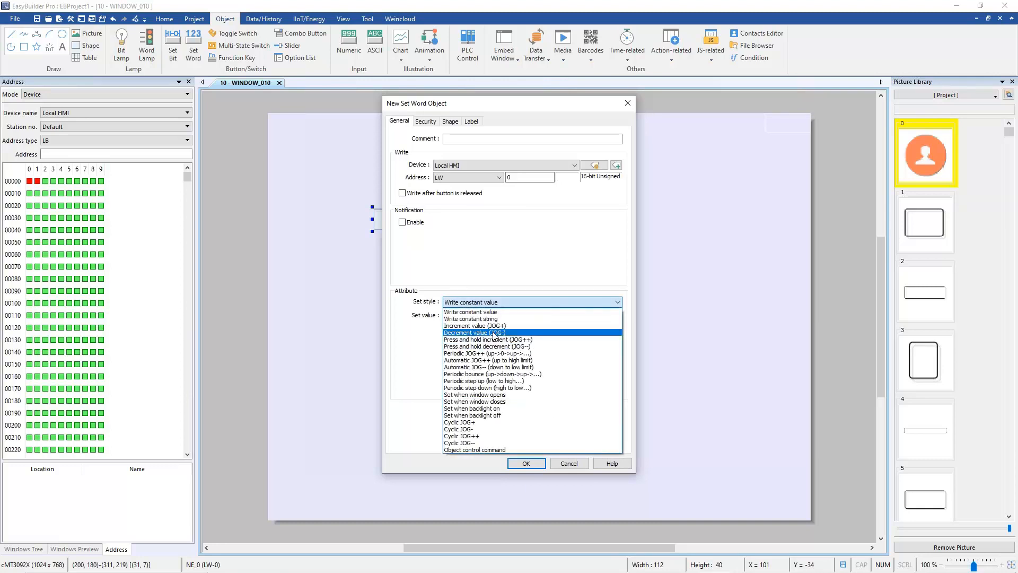
left_click(524, 394)
left_click(526, 463)
left_click(349, 151)
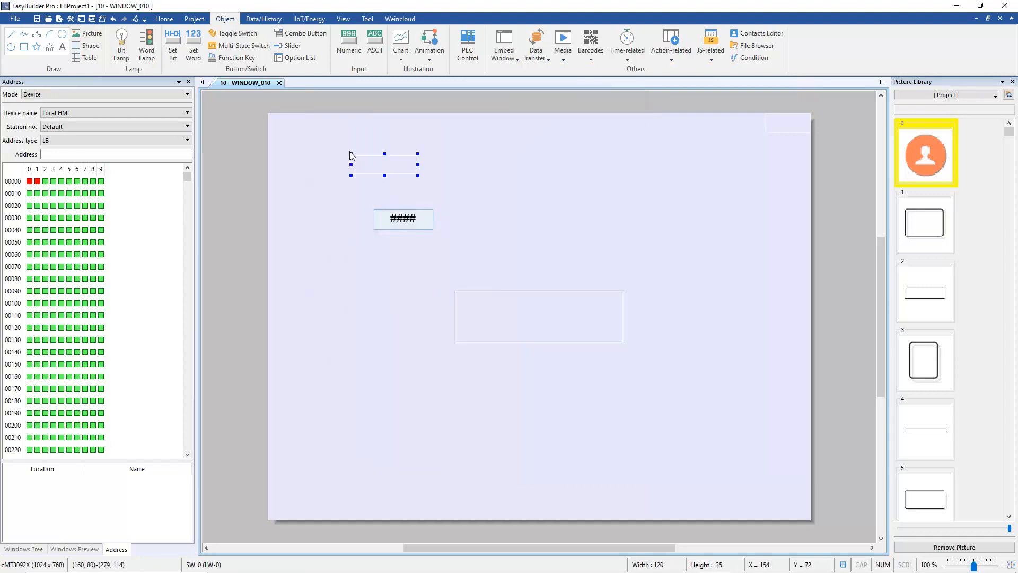
Place a Toggle Switch for LB-0 with Toggle style to the right of the numeric object and check its properties.
left_click(233, 34)
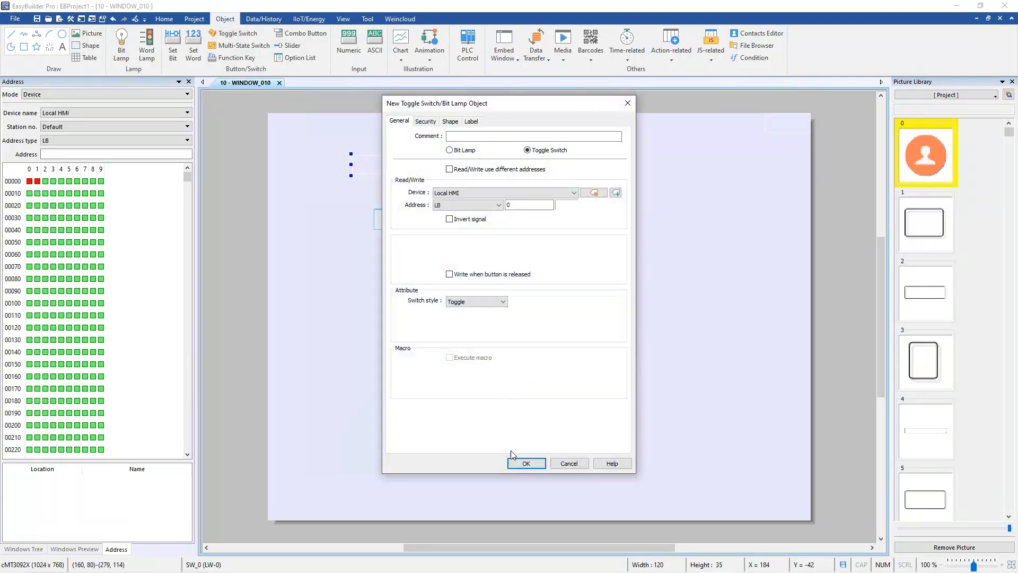
left_click(518, 465)
left_click(531, 196)
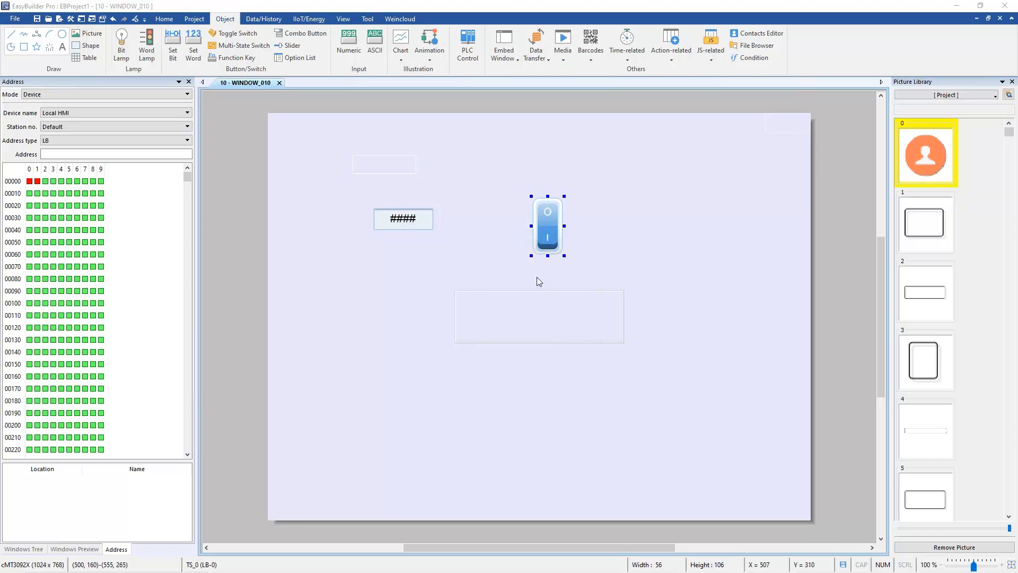
double_click(548, 228)
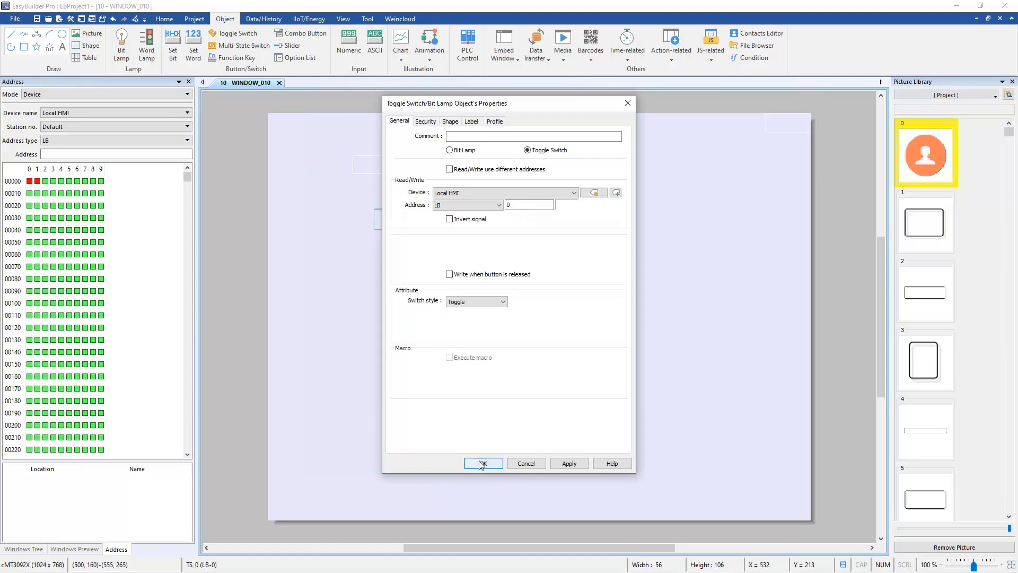
left_click(481, 464)
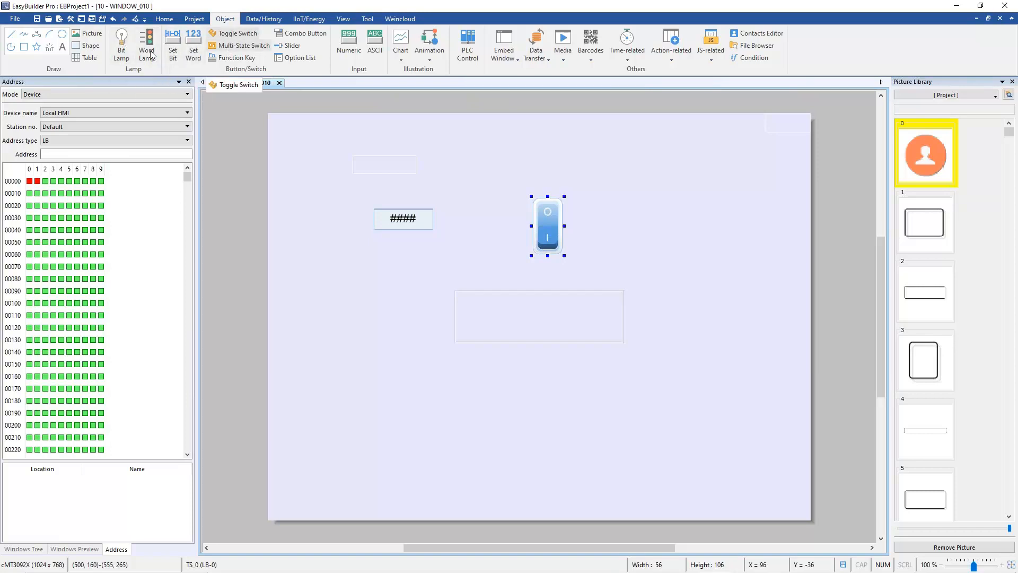
Place a Bit Lamp reading LB-1 at about (340, 480) on window 10 and save the project as EBProject1.cmtp.
left_click(122, 45)
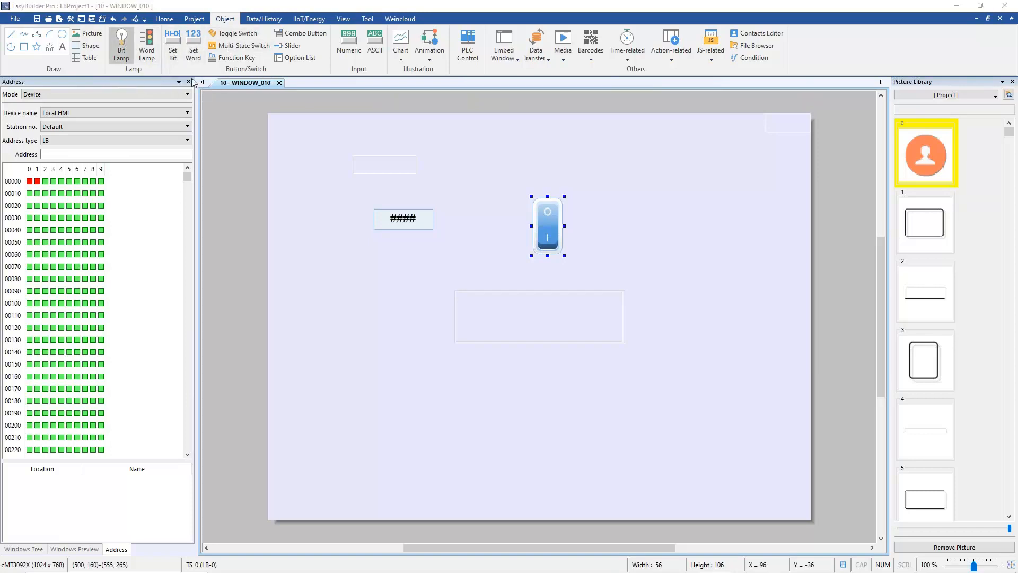
left_click(538, 327)
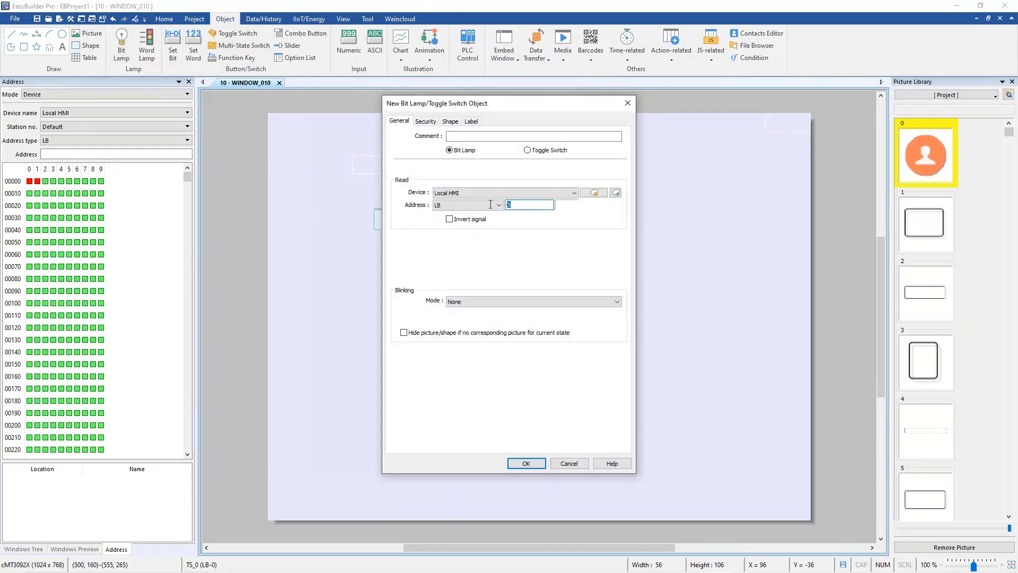
type("1")
left_click(524, 464)
left_click(448, 367)
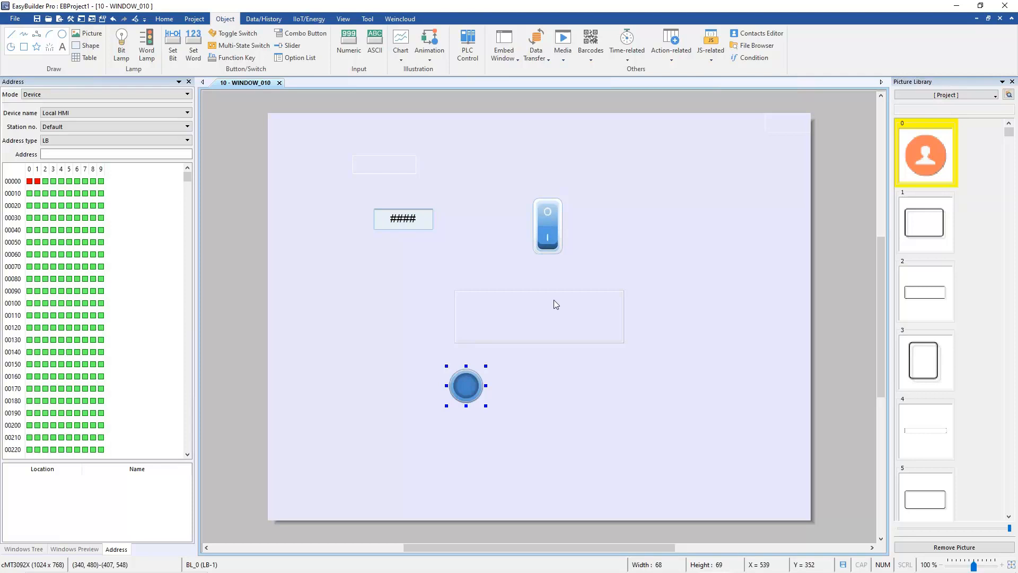
key("ctrl+s")
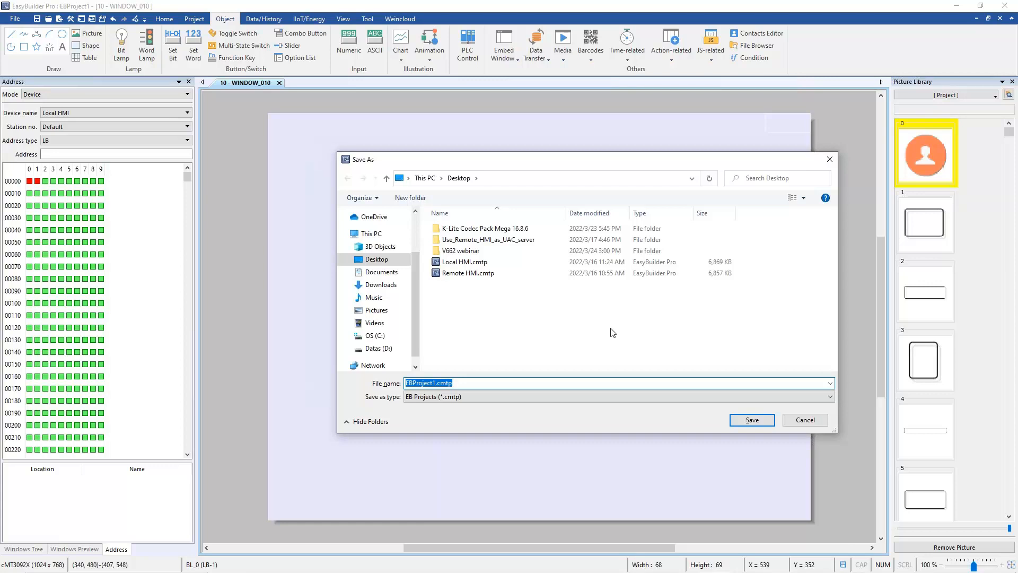
left_click(749, 421)
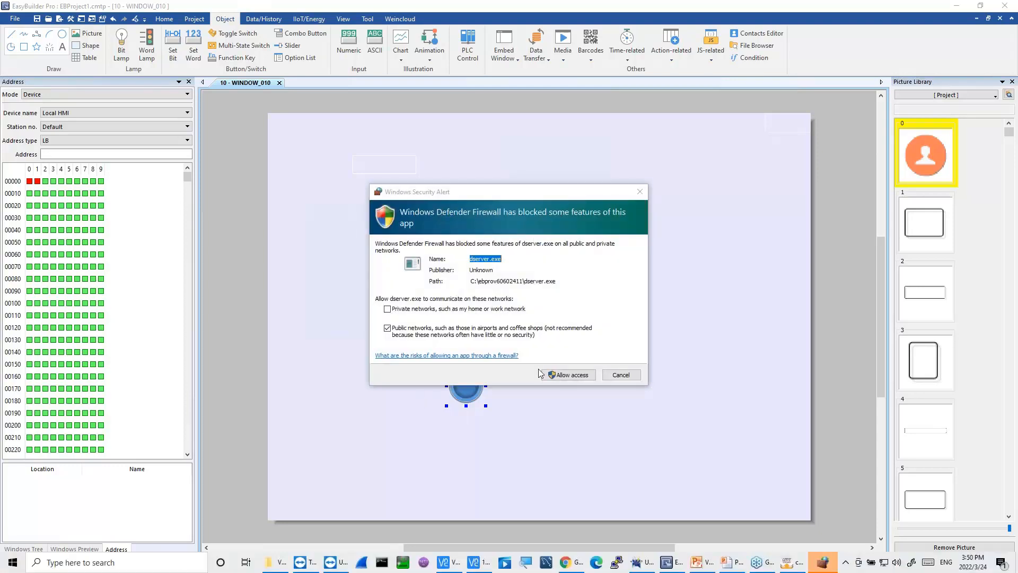
Allow dserver.exe and com_c30.exe through the firewall on public networks and bring the cMT Viewer simulation to the front.
left_click(566, 377)
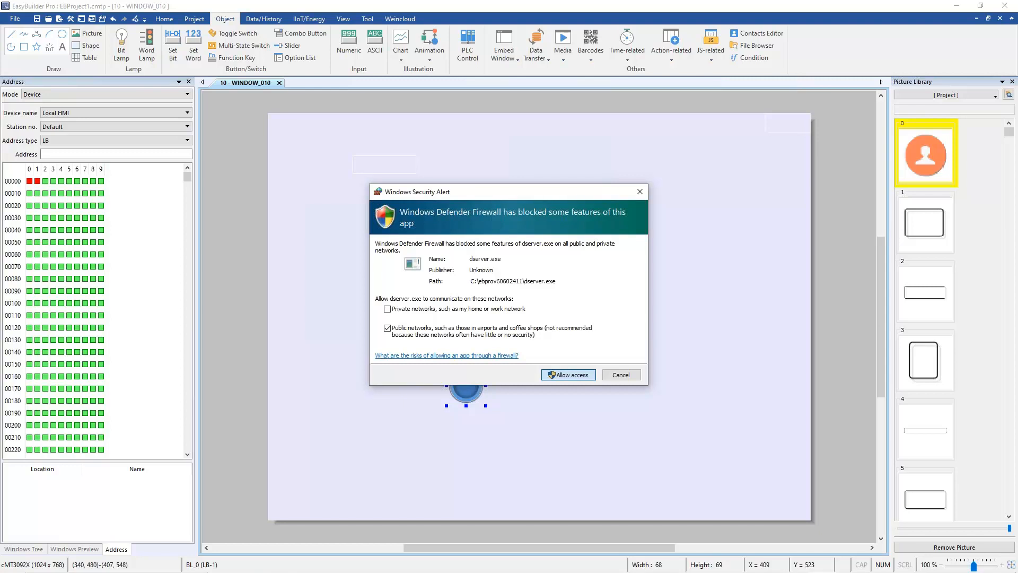
left_click(566, 374)
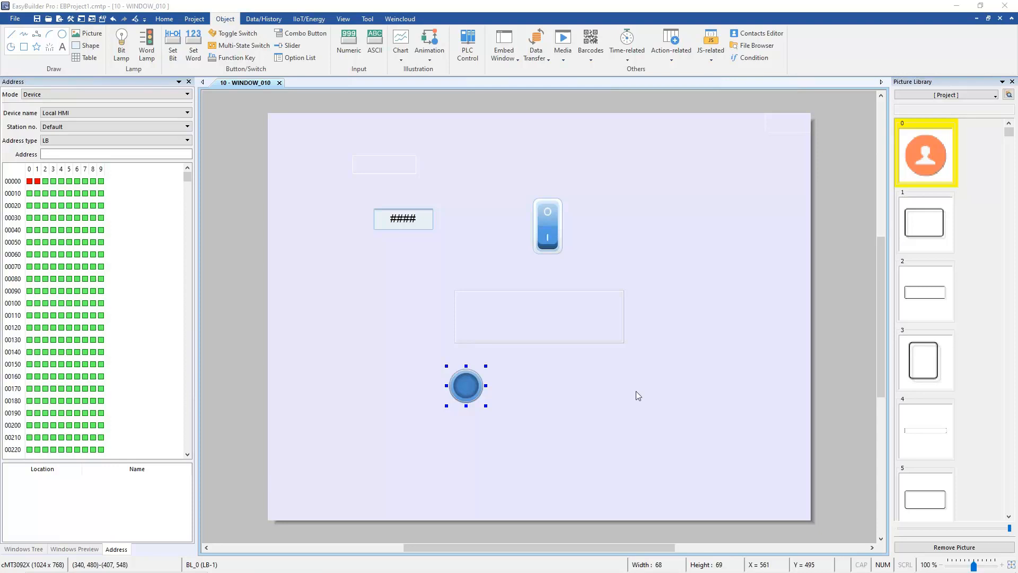
mouse_move(683, 571)
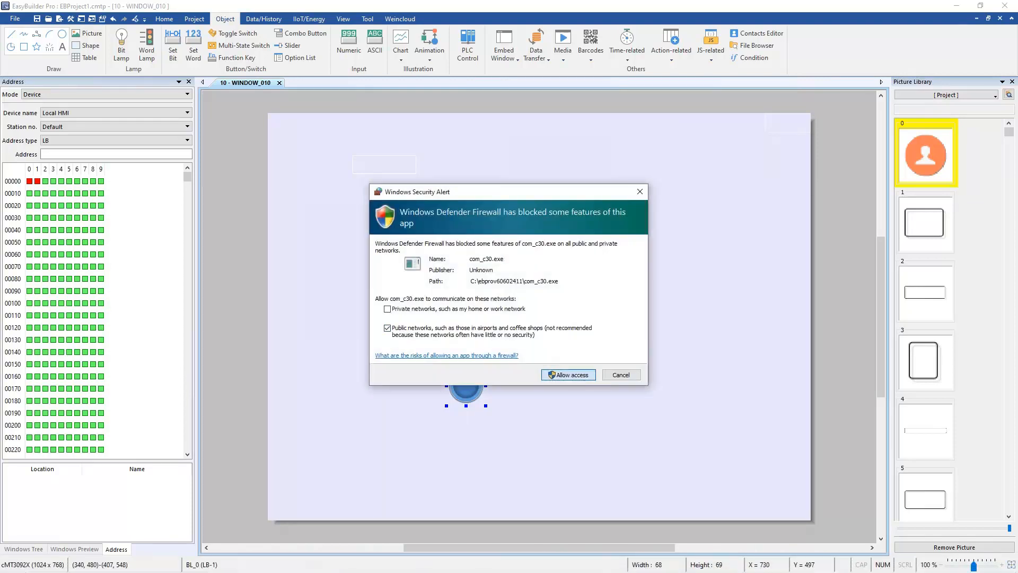
left_click(566, 376)
mouse_move(641, 572)
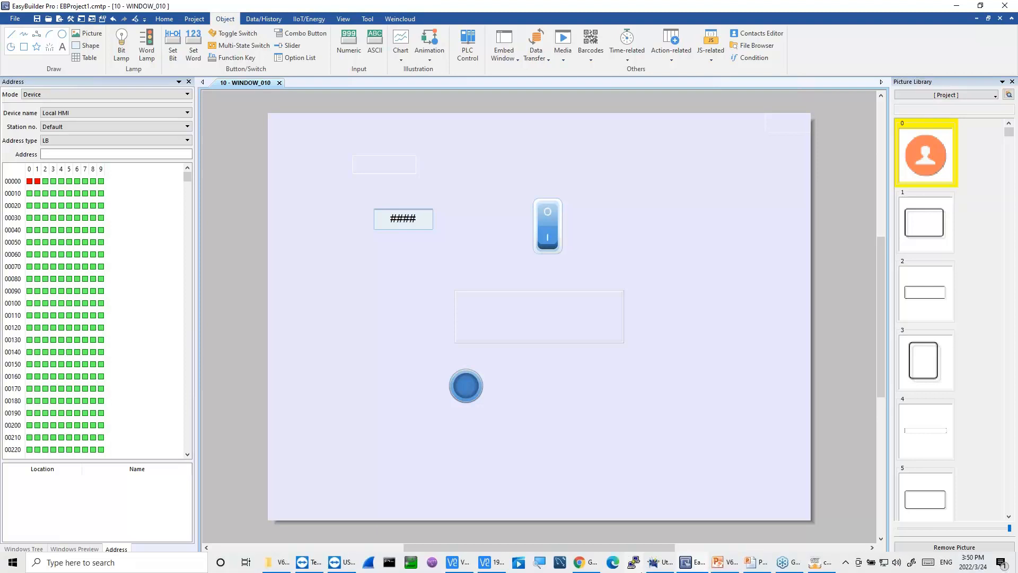
left_click(814, 564)
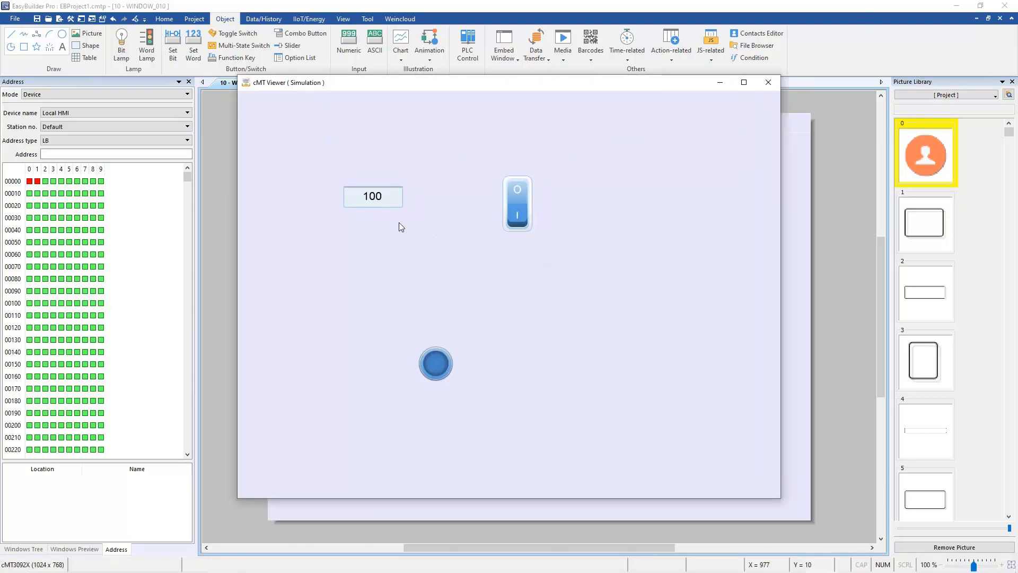
Test the condition in the simulation by entering 49 in the numeric object and turning the toggle switch on.
left_click(374, 201)
type("49")
left_click(518, 218)
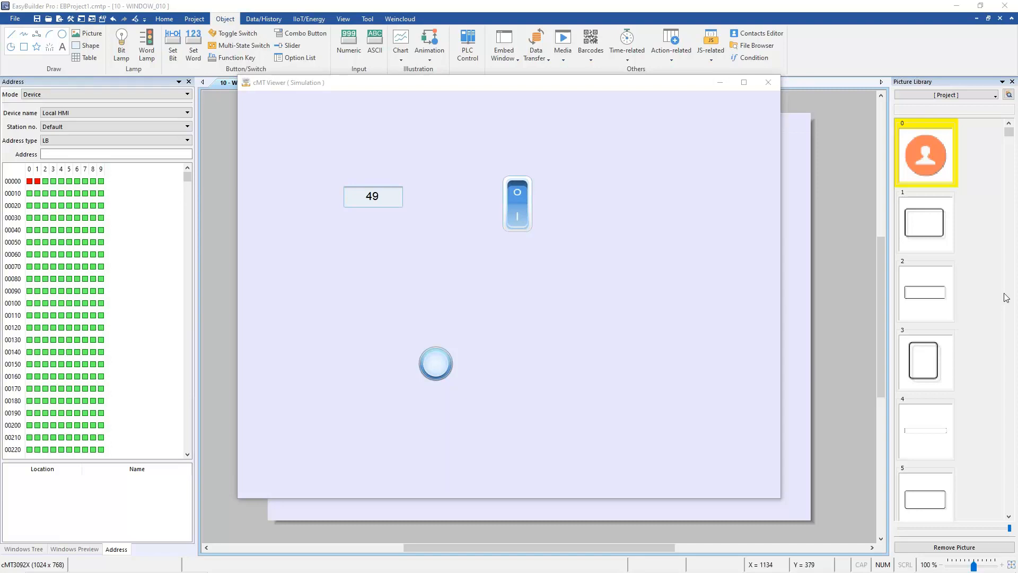
Switch to the PowerPoint slide show and view the Example 1 Step 3 slide on how the condition object works.
key("alt+Tab")
key("alt+Tab")
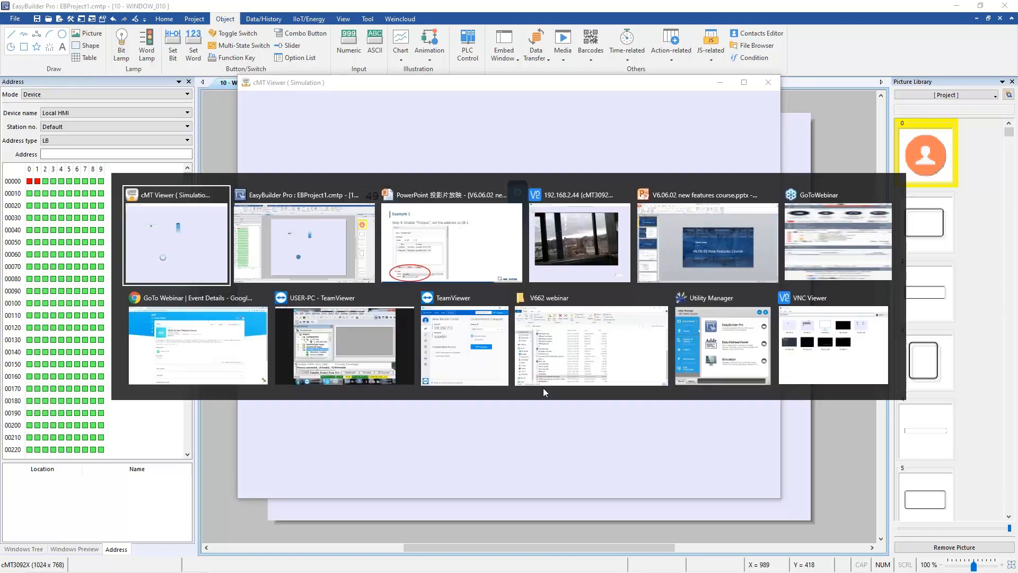
key("Right")
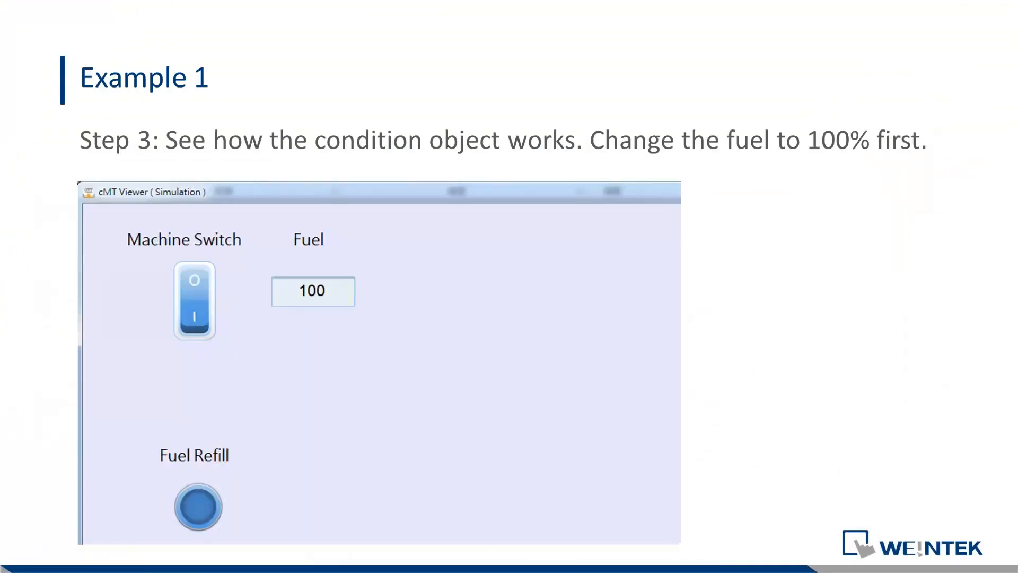
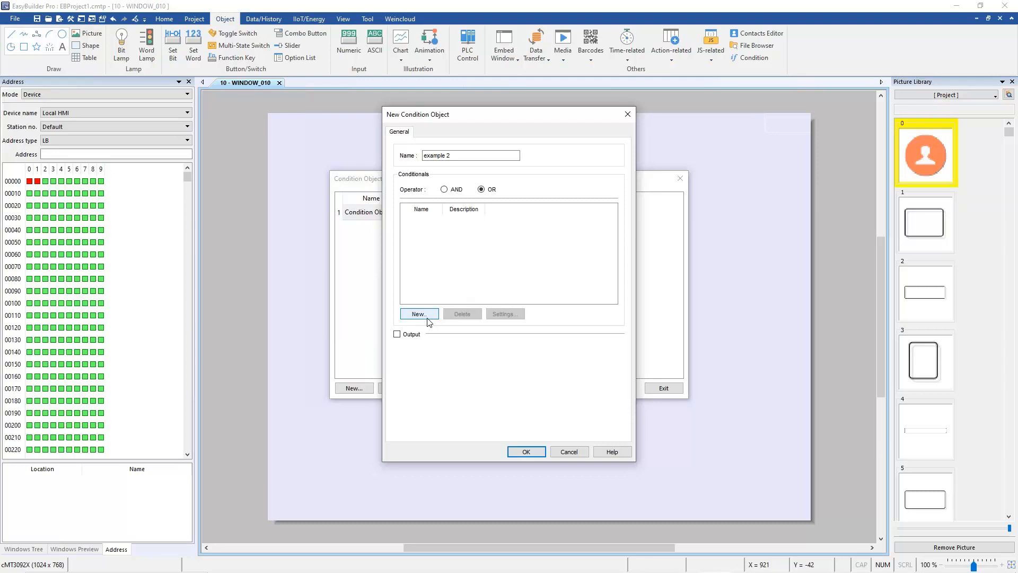
Add a bit conditional to the OR condition object "example 2" that is enabled if Local HMI LB-10 is ON.
left_click(427, 317)
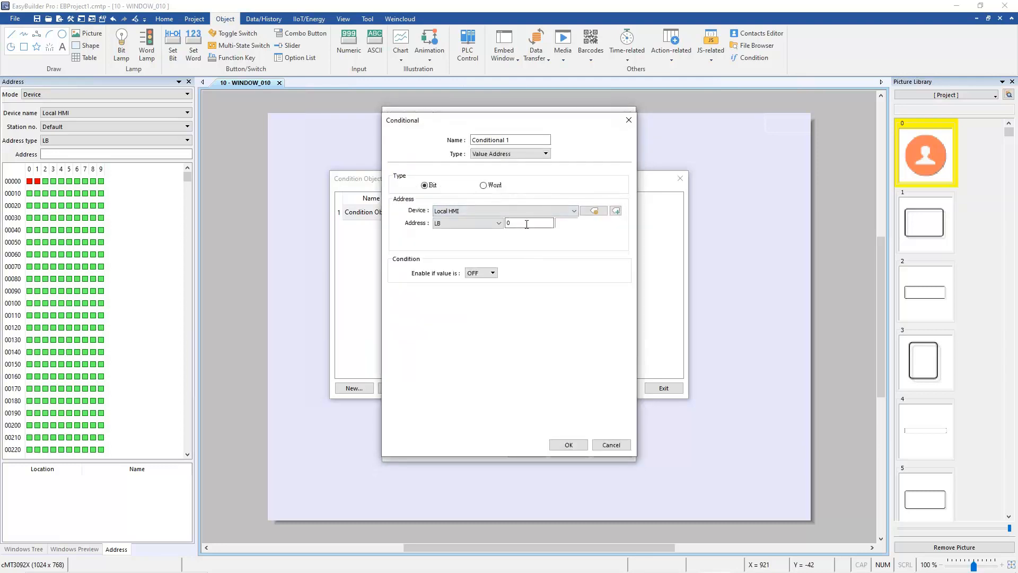
left_click_drag(527, 224, 471, 226)
type("1")
left_click(477, 273)
left_click(474, 289)
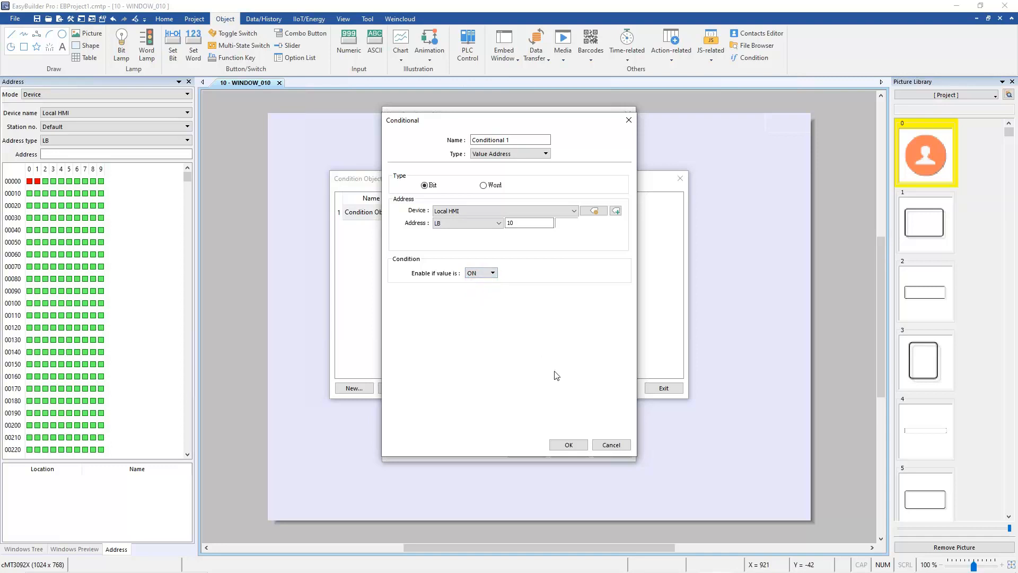
left_click(566, 445)
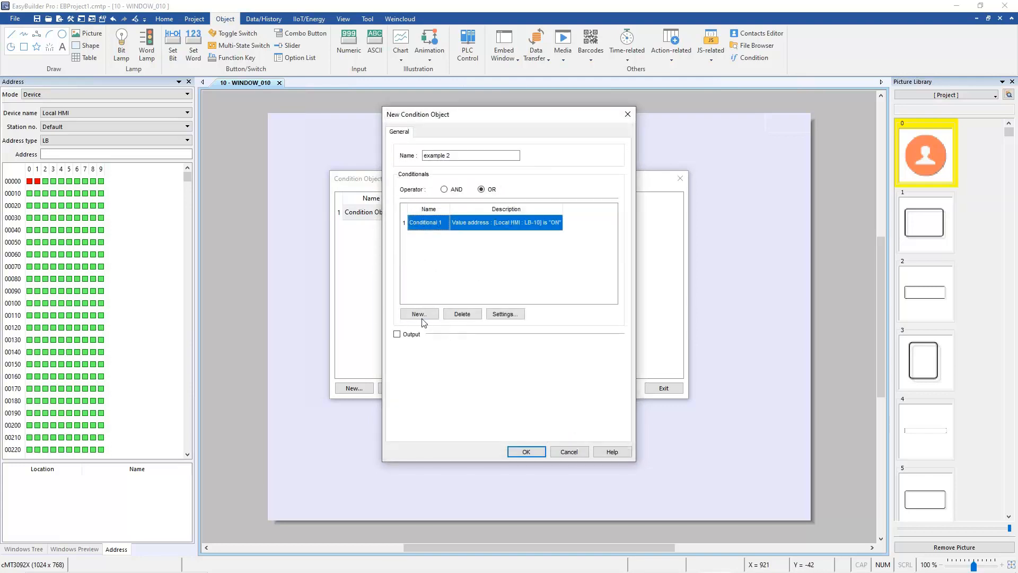
Add a second bit conditional enabled if Local HMI LB-11 is ON, and save the condition object "example 2".
left_click(420, 315)
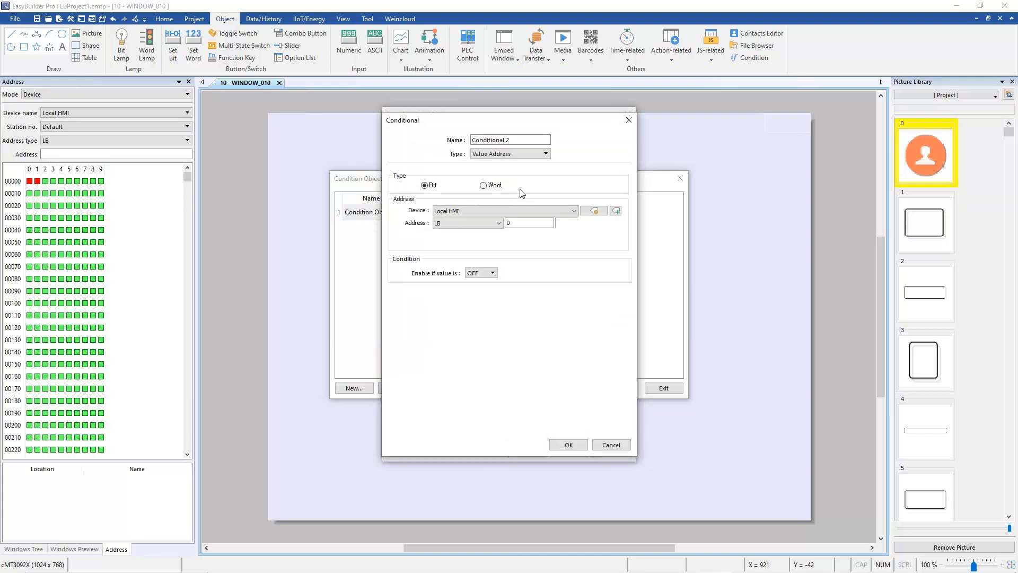
left_click_drag(519, 223, 497, 223)
type("11")
left_click(485, 272)
left_click(476, 289)
left_click(566, 446)
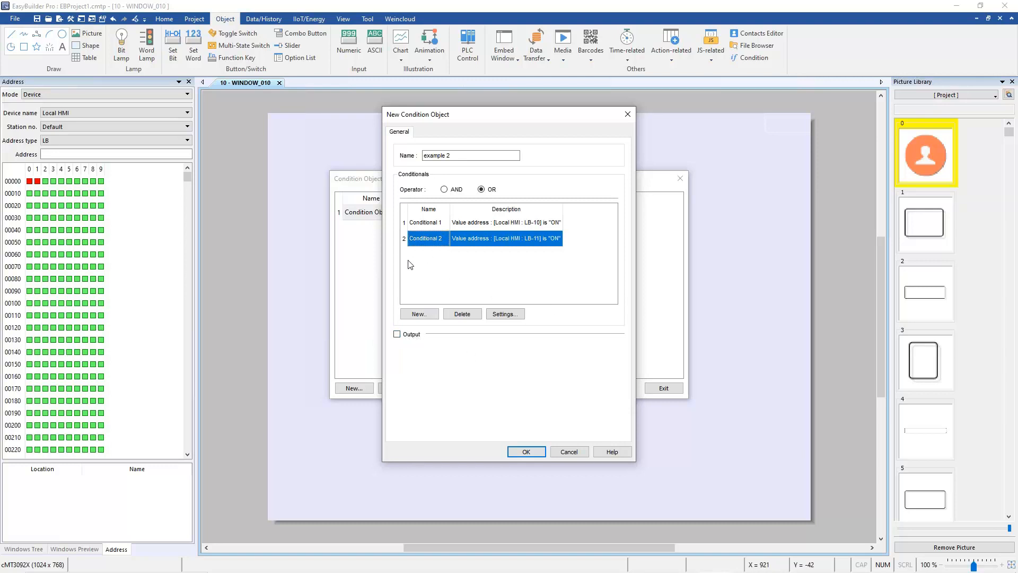
left_click(526, 453)
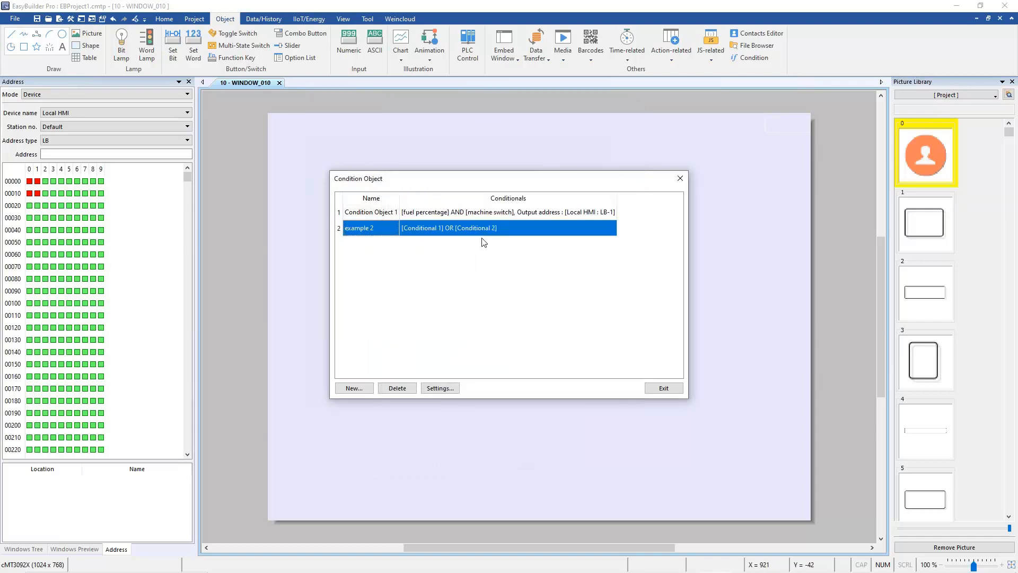
Switch to the PowerPoint slide show to review the Example 2 conditionals slide, and return to EasyBuilder Pro.
key("alt+Tab")
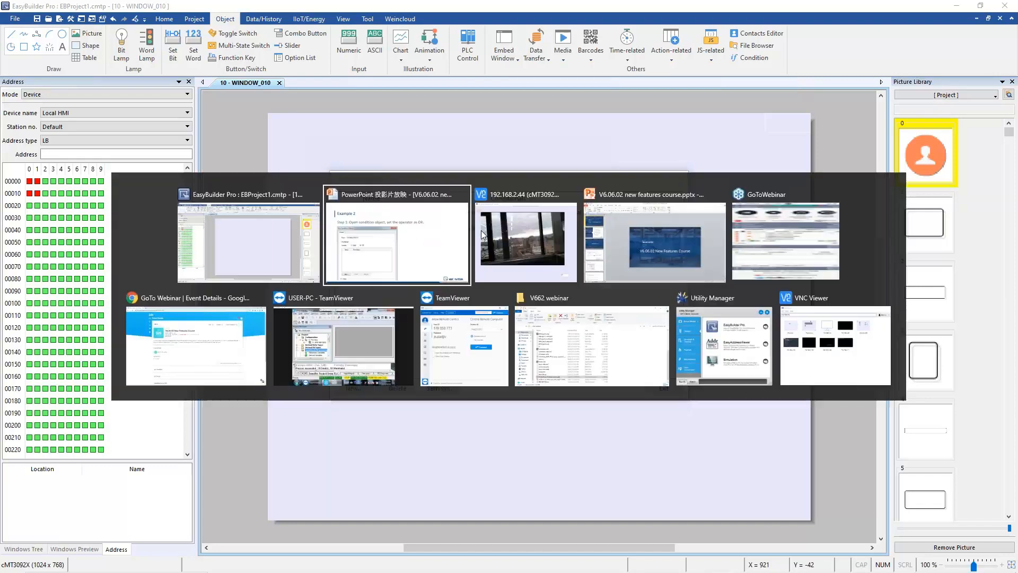
key("Right")
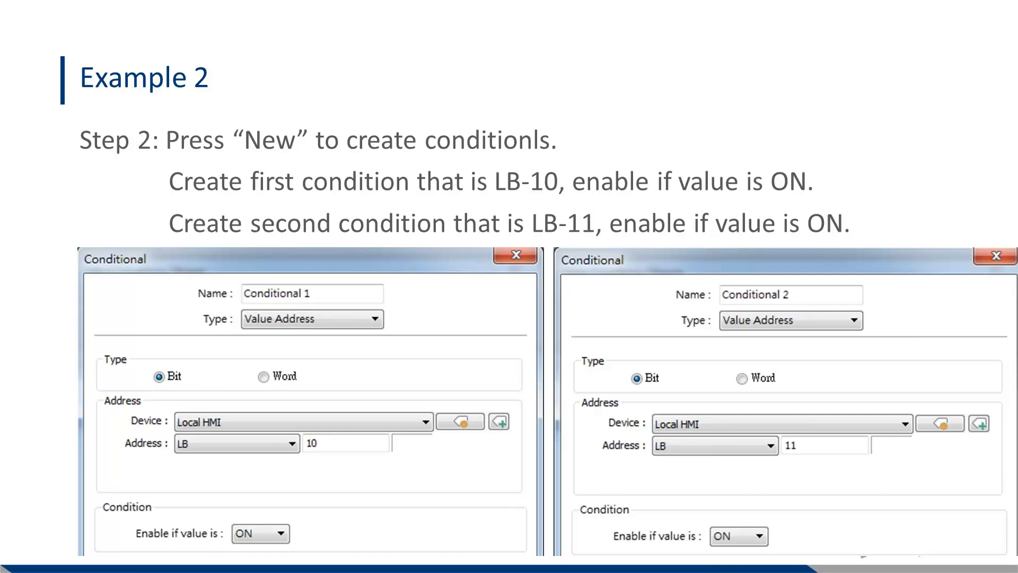
key("alt+Tab")
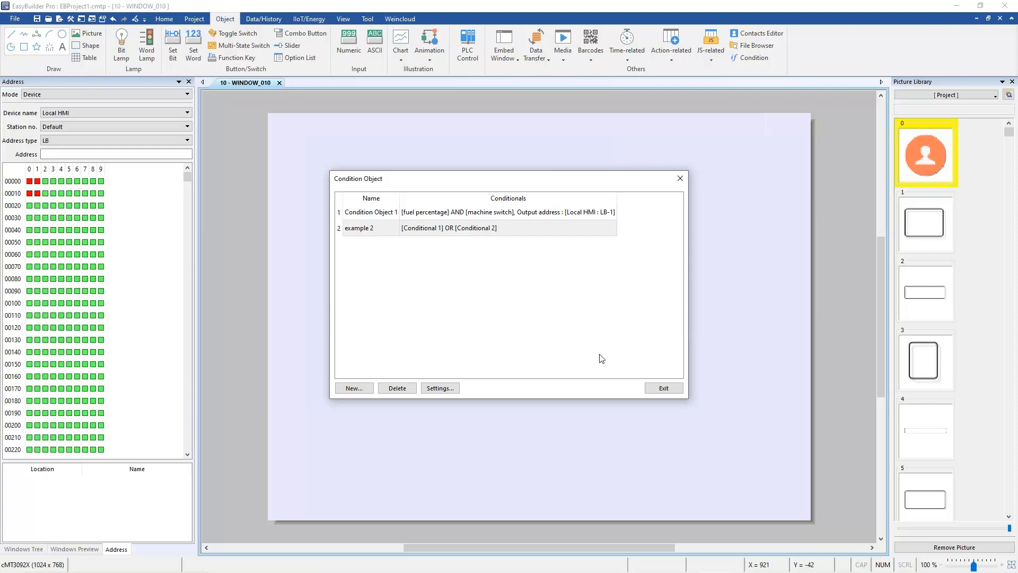
Close the condition object list and create a new global Action Trigger with its mode set to Condition object.
left_click(663, 388)
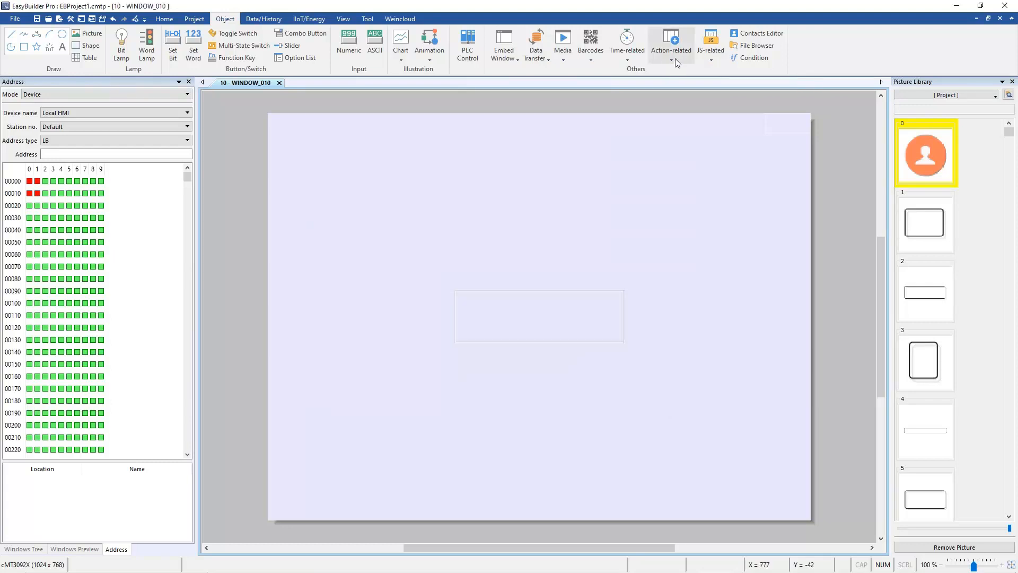
left_click(676, 58)
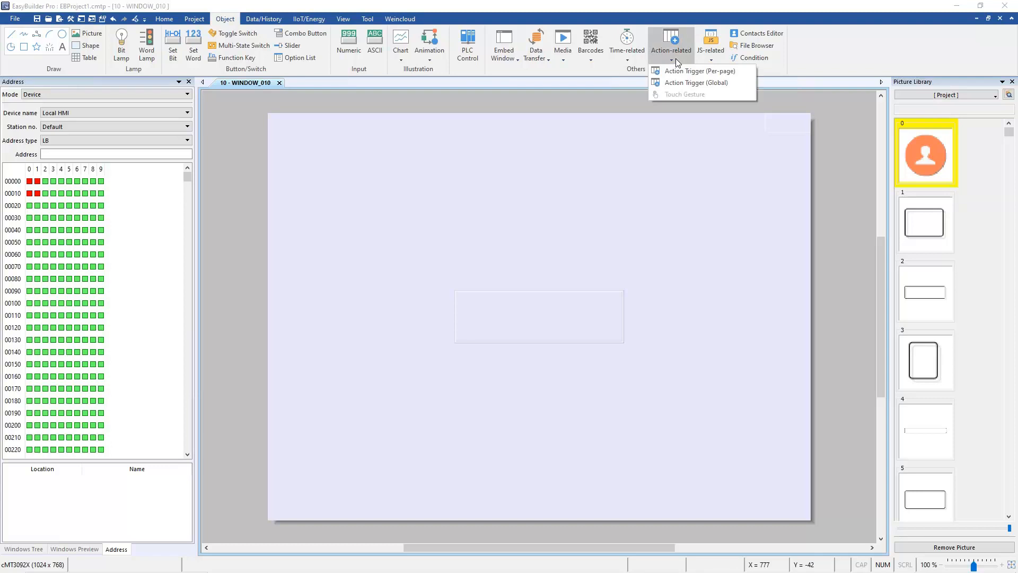
left_click(698, 86)
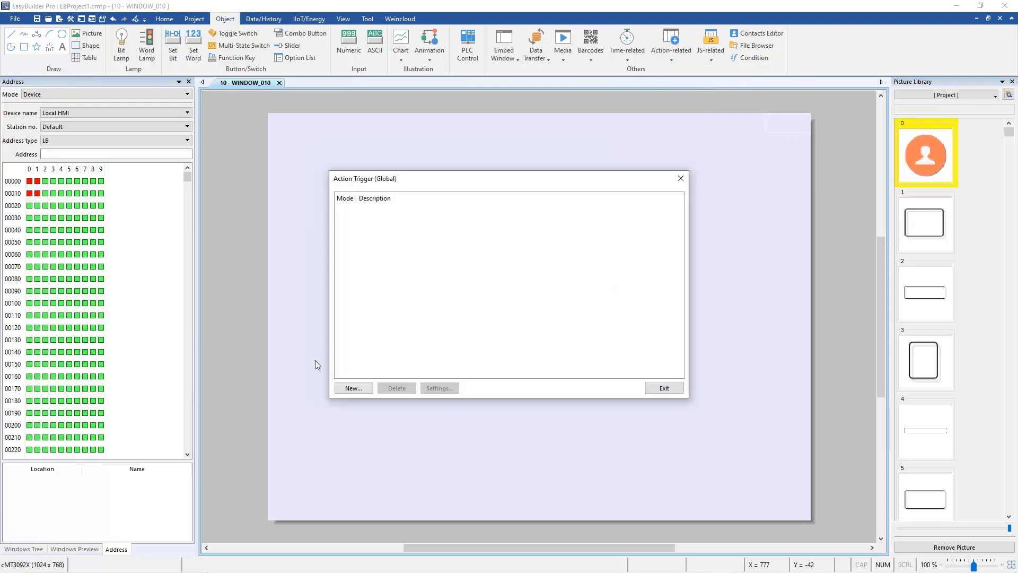
left_click(357, 390)
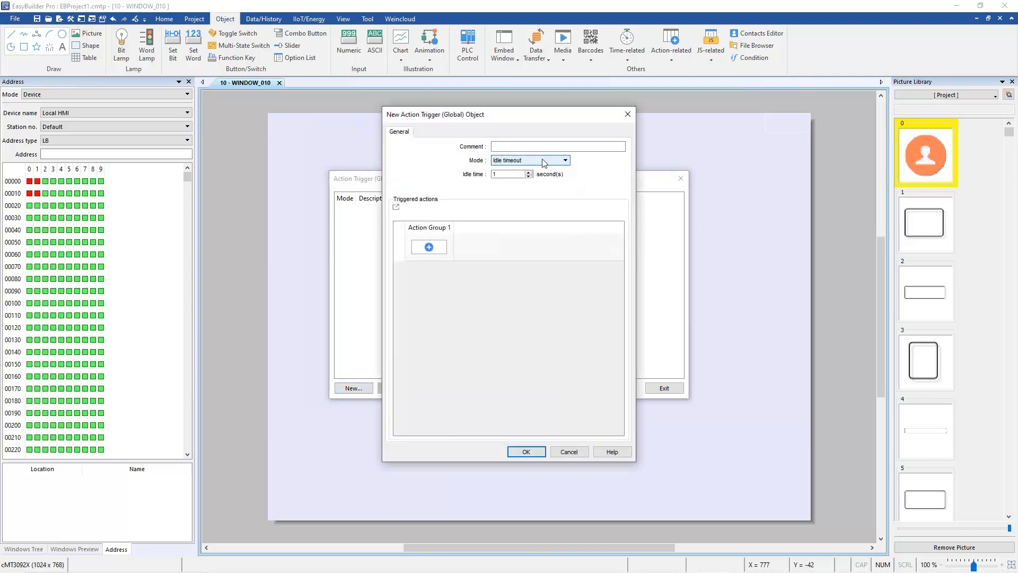
left_click(542, 161)
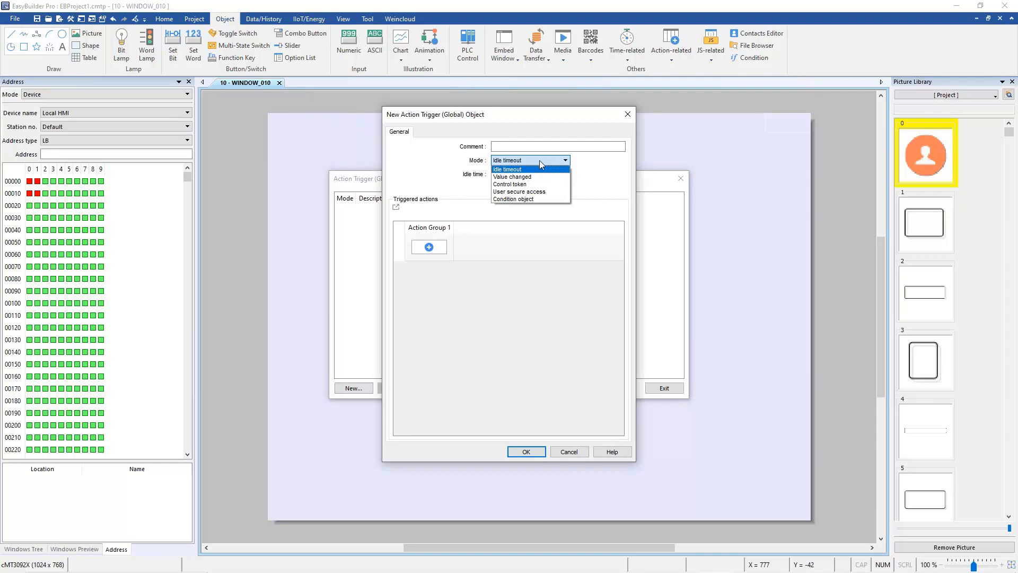
left_click(536, 199)
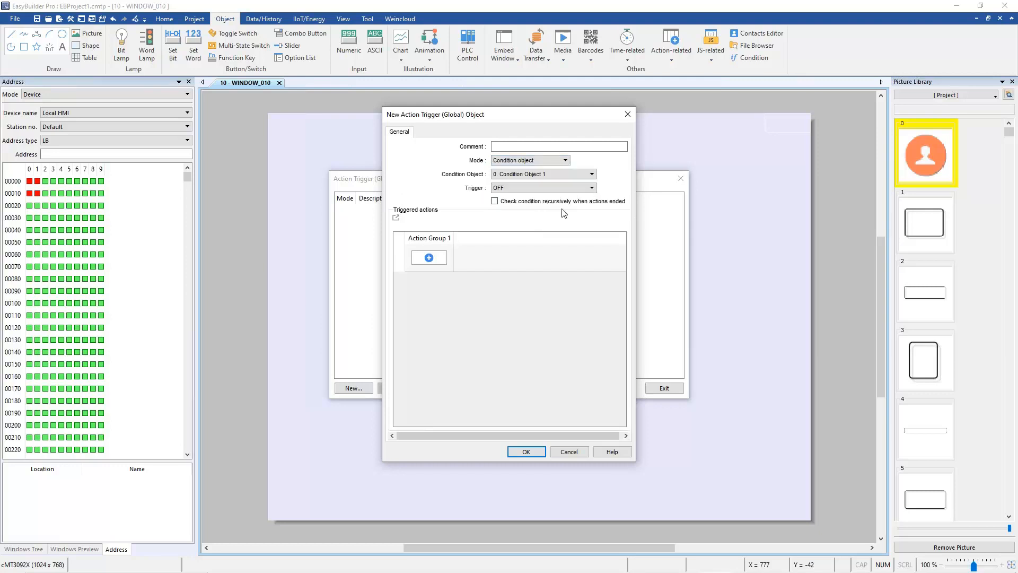
Set the action trigger's condition object to "1. example 2" and its trigger to OFF -> ON.
left_click(543, 176)
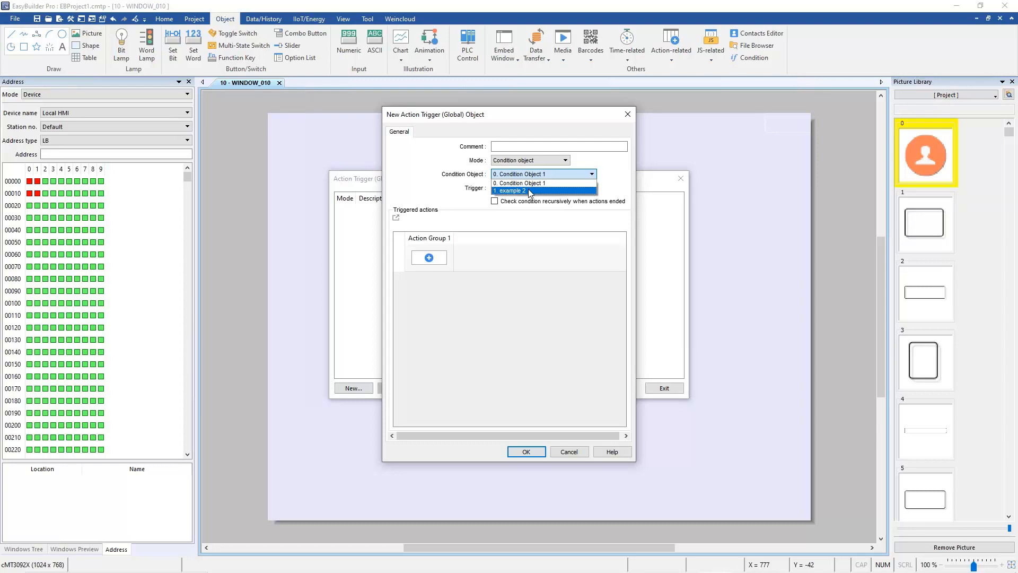
left_click(529, 191)
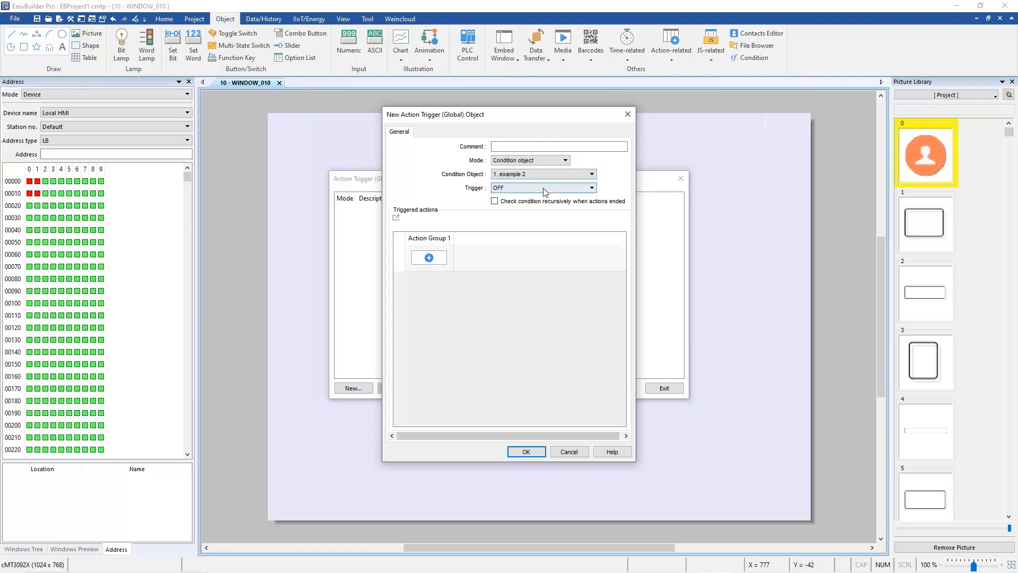
left_click(544, 188)
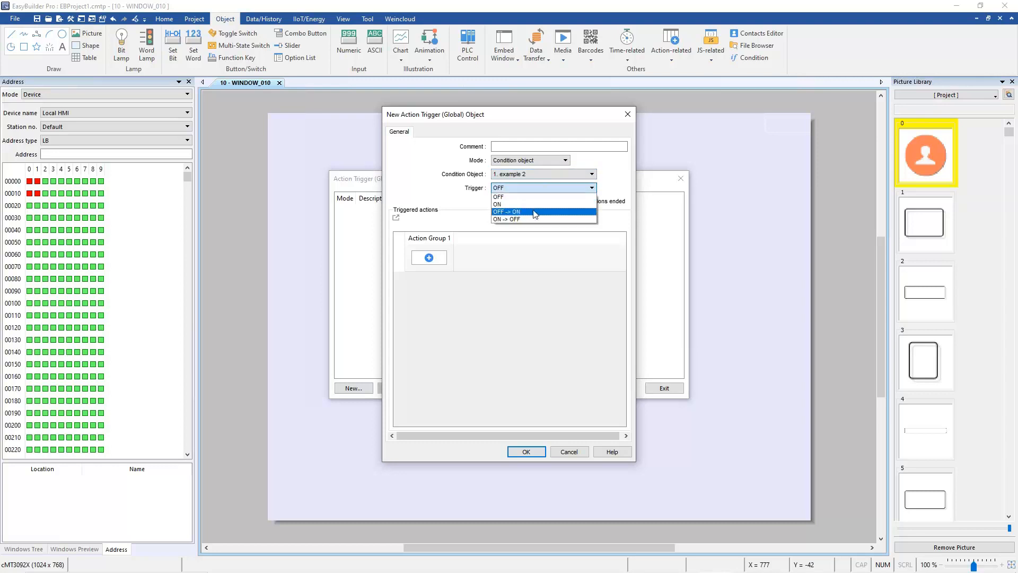
left_click(534, 212)
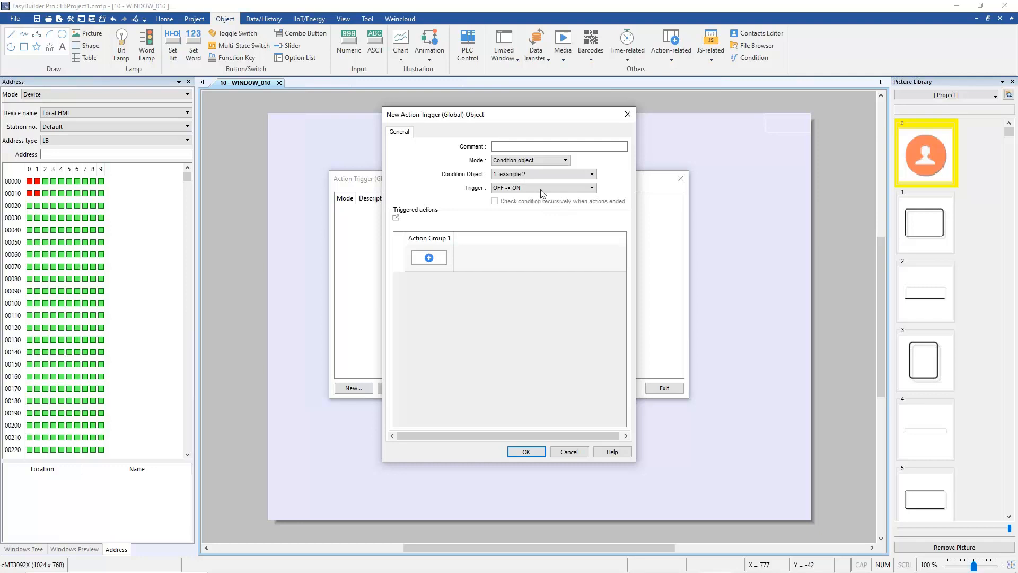
left_click(541, 188)
left_click(570, 212)
Add a Set Word action to Action Group 1 that writes the constant value 1 to Local HMI LW-10.
left_click(434, 258)
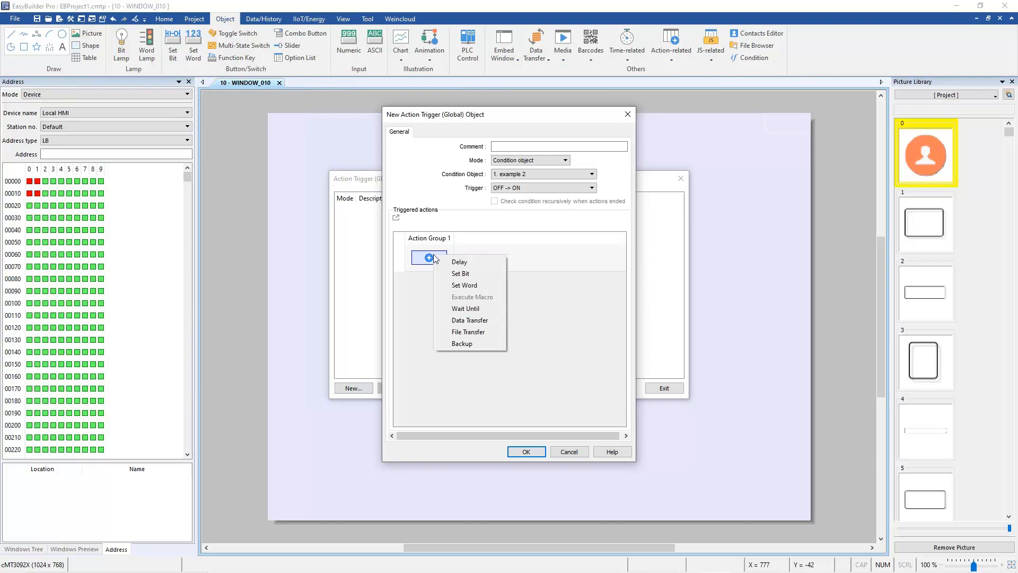
left_click(542, 332)
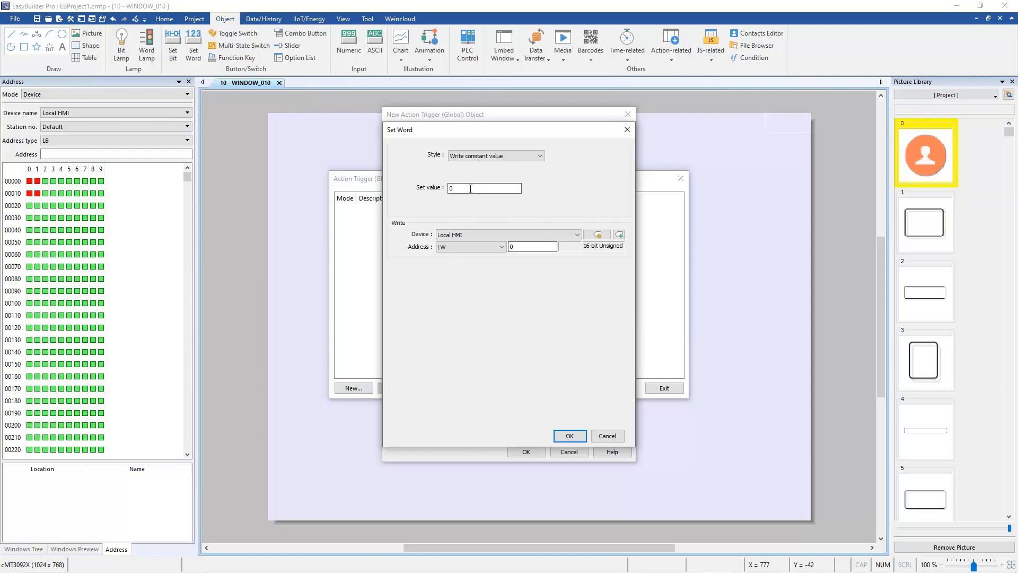
double_click(471, 189)
type("1")
double_click(530, 246)
type("10")
left_click(569, 435)
Add a Set Word action to Action Group 2 that writes the constant value 2 to Local HMI LW-11.
left_click(565, 257)
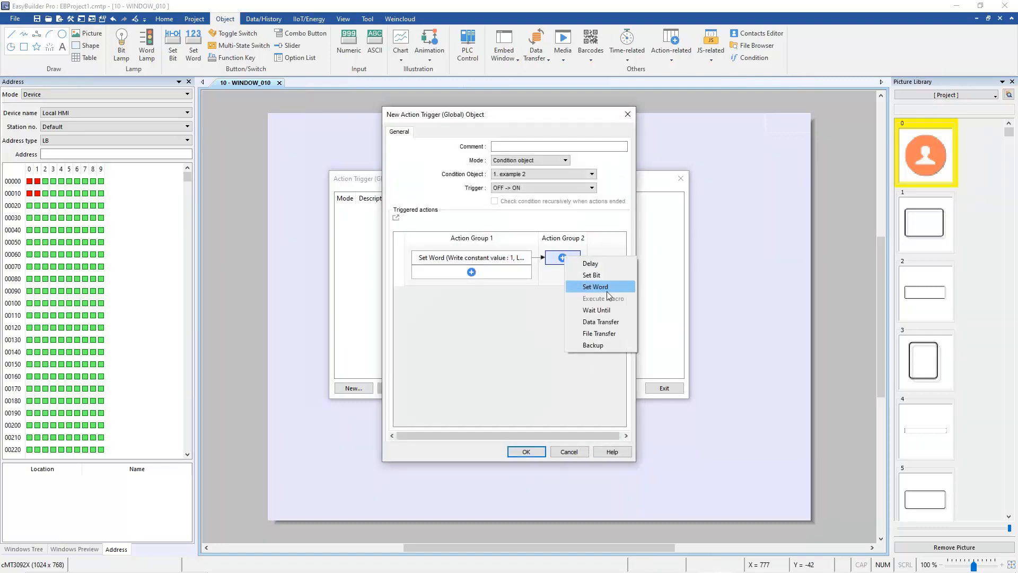
left_click(603, 286)
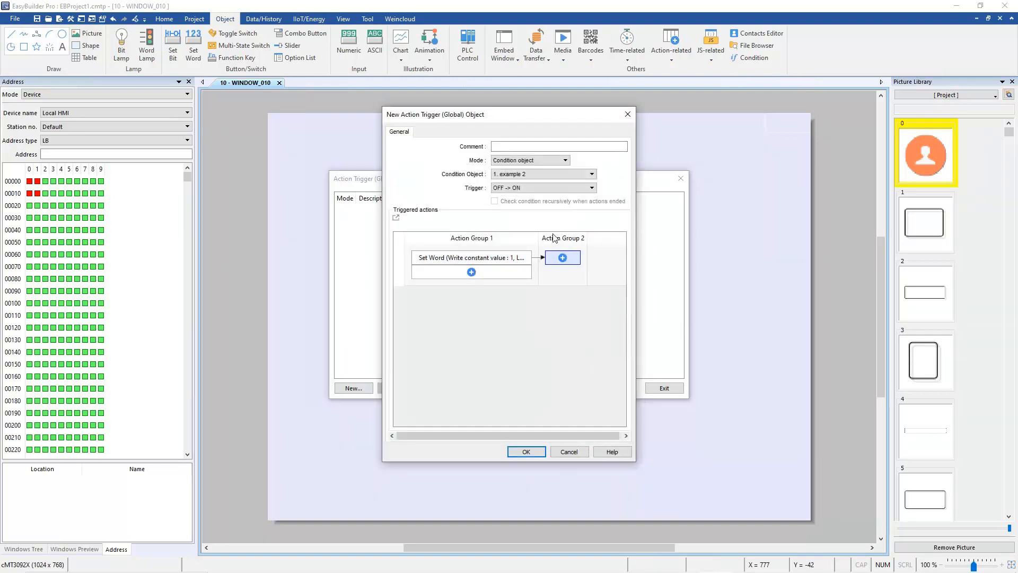
double_click(486, 188)
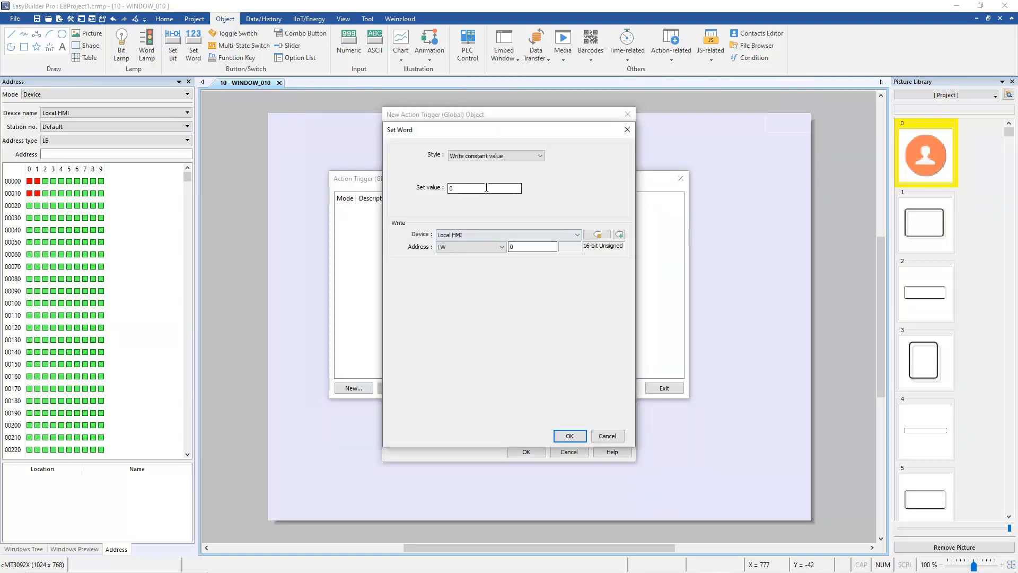
type("2")
key("Tab")
type("11")
left_click(582, 439)
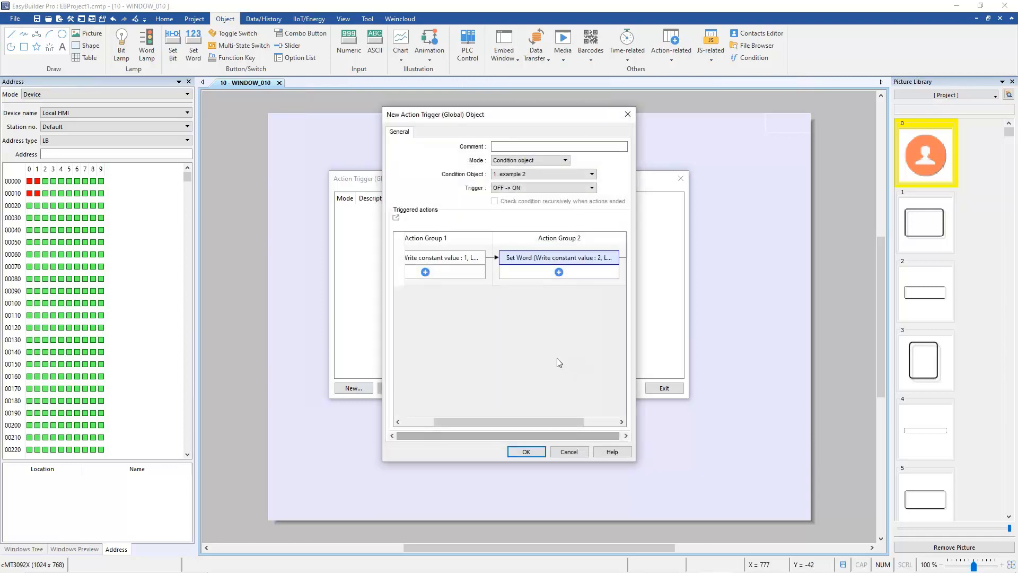
Add a Set Word action to Action Group 3 that writes the constant value 3 to Local HMI LW-12.
left_click_drag(532, 421, 565, 421)
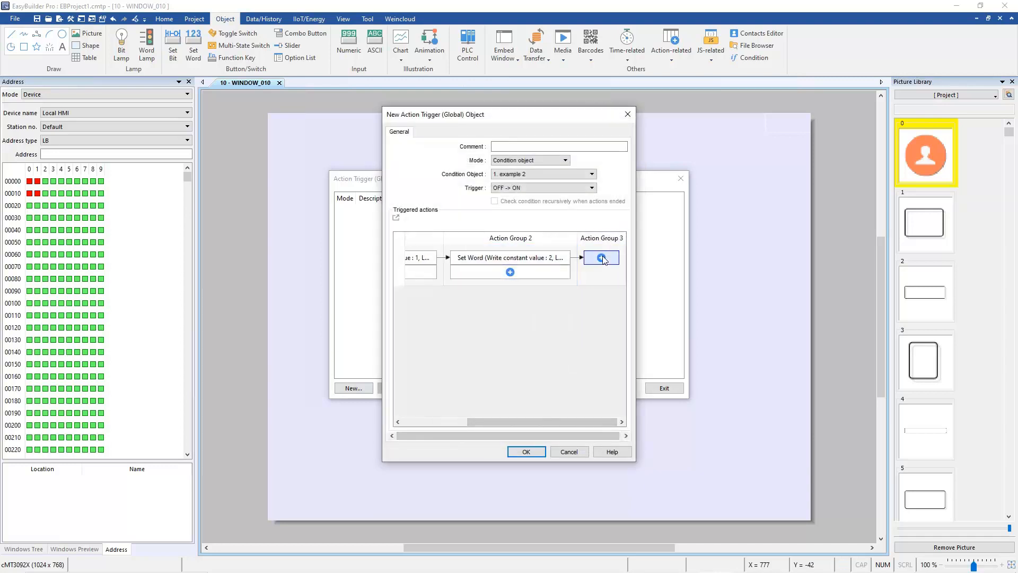
left_click(601, 257)
left_click(634, 287)
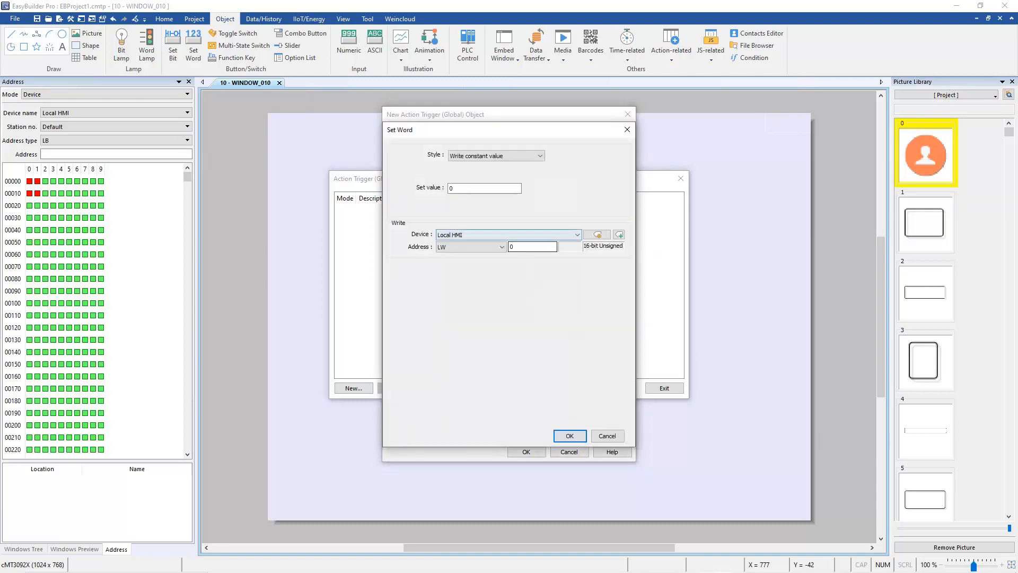
type("12")
double_click(466, 188)
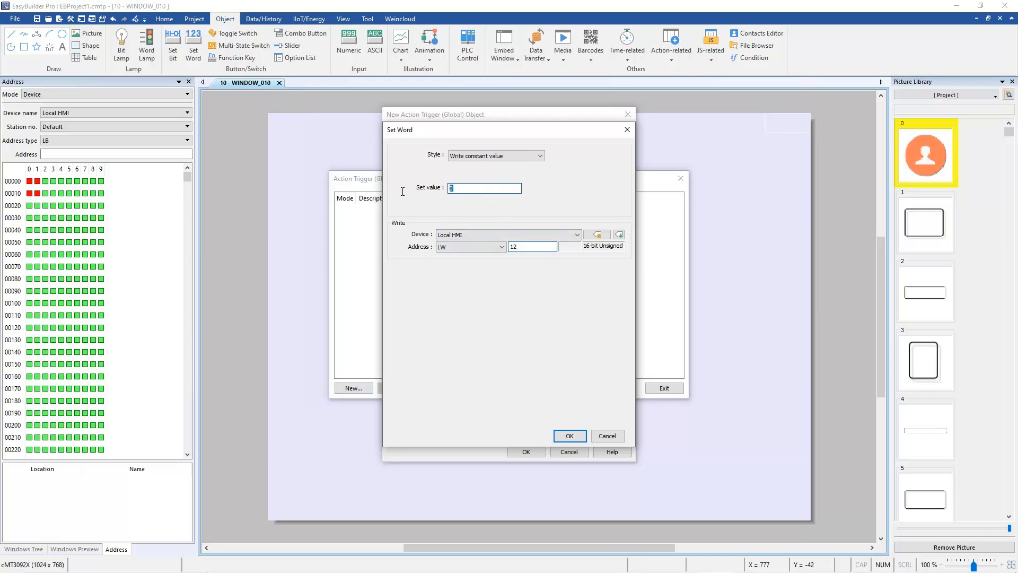
type("3")
left_click(570, 434)
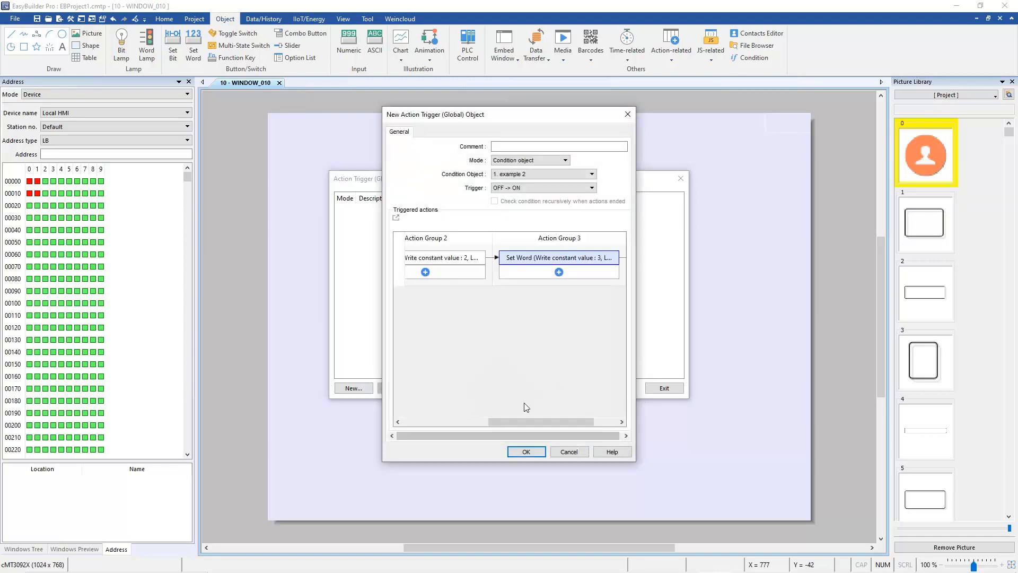
Add a Set Word action to Action Group 4 that writes the constant value 4 to Local HMI LW-13.
left_click_drag(524, 421, 597, 427)
left_click(601, 257)
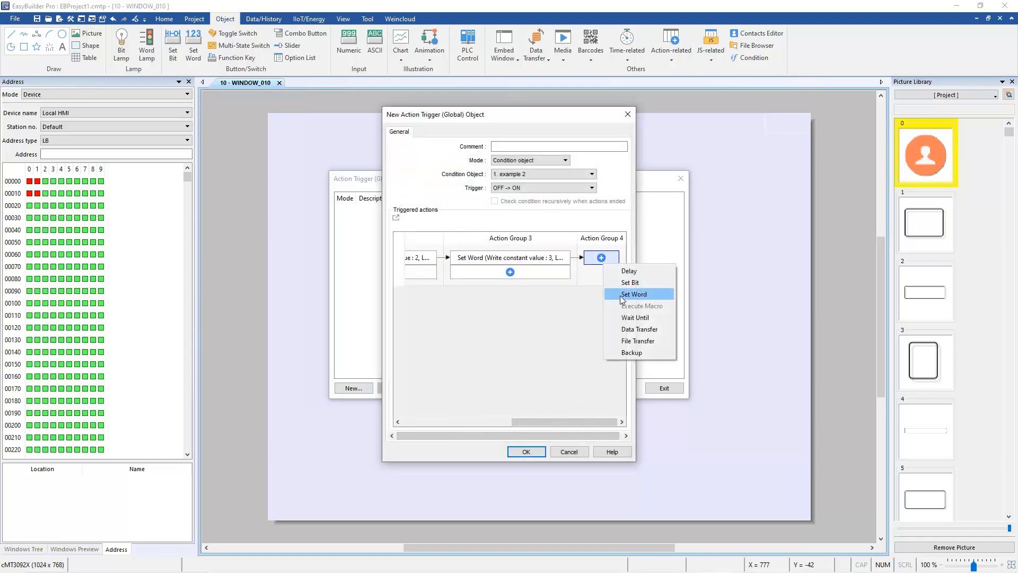
left_click(670, 315)
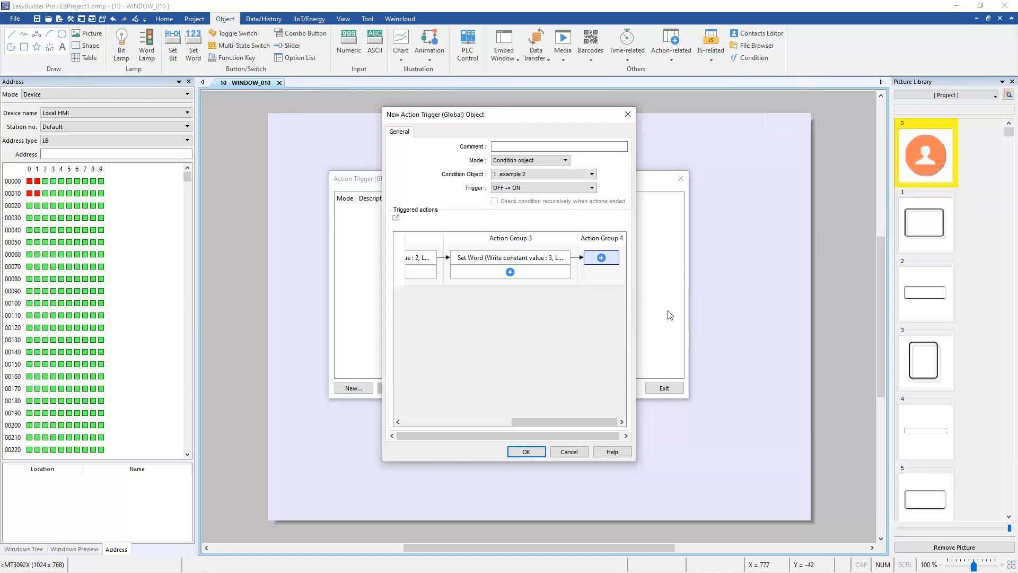
left_click(601, 257)
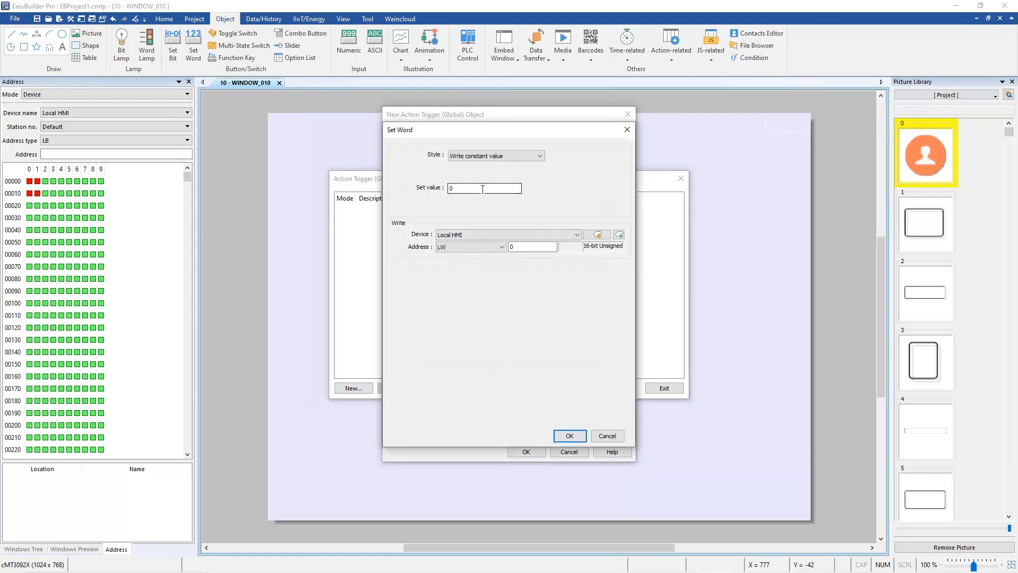
type("4")
key("Tab")
type("13")
left_click(565, 435)
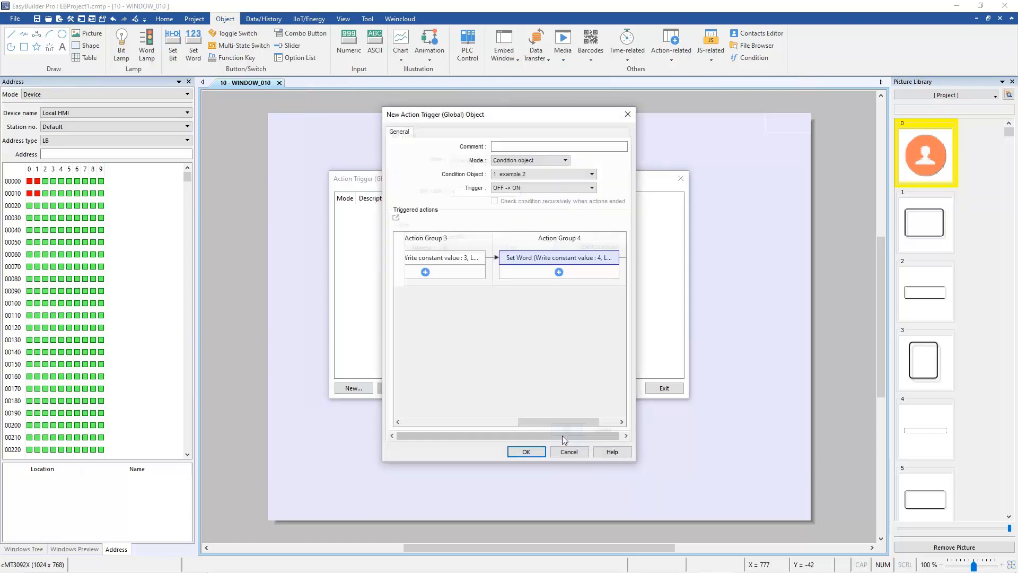
Add a Set Word action to Action Group 5 that writes the constant value 5 to Local HMI LW-14.
left_click_drag(586, 424, 605, 423)
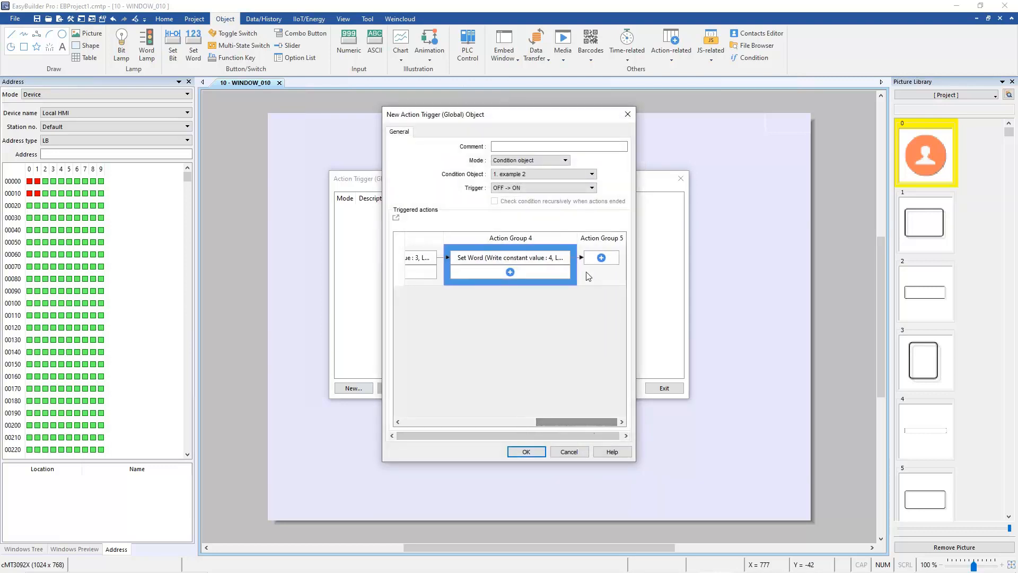
left_click(601, 257)
left_click(632, 292)
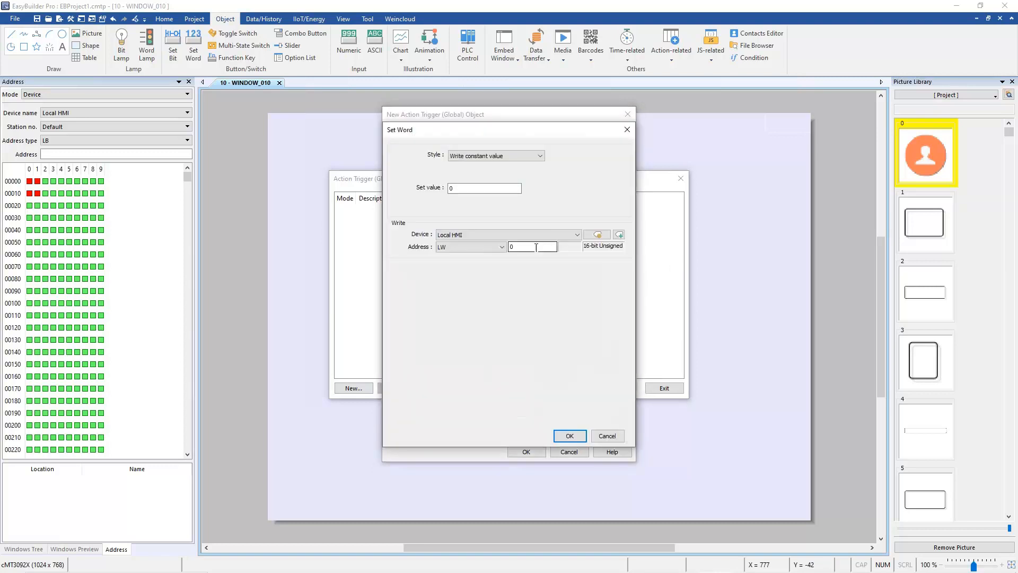
left_click(484, 189)
left_click_drag(484, 190, 368, 186)
type("5")
left_click_drag(513, 247, 446, 246)
type("14")
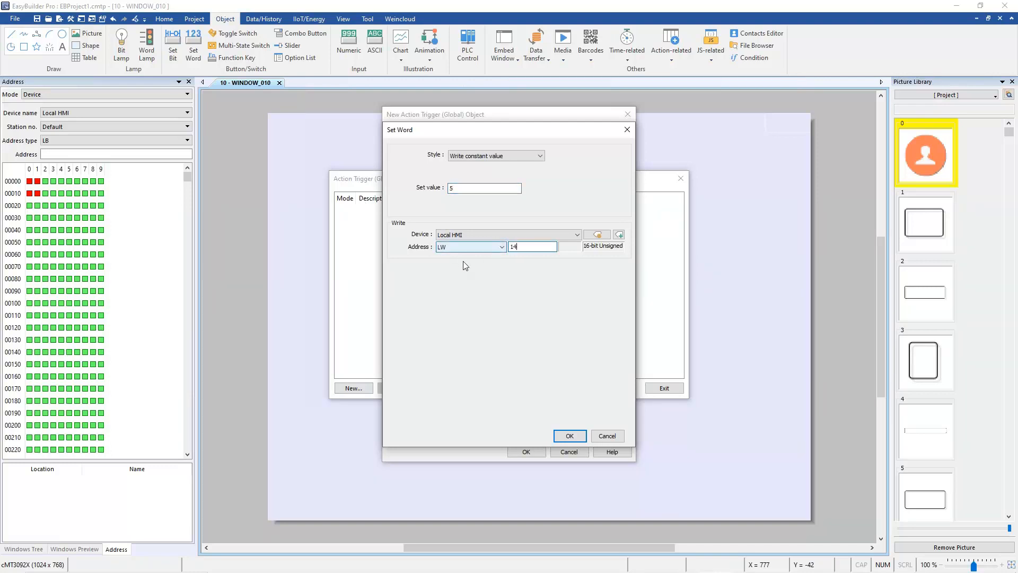
left_click(569, 435)
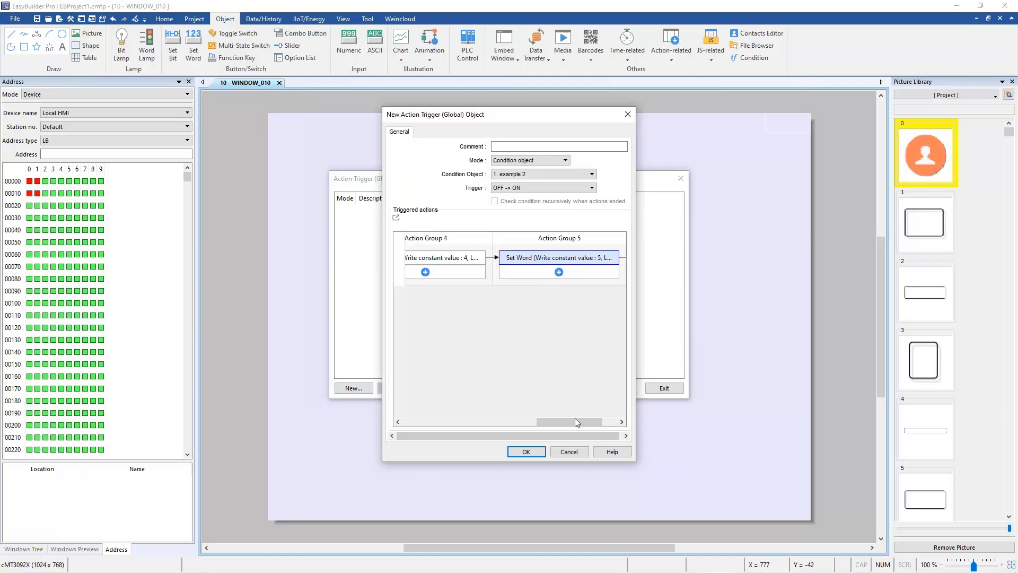
Add a 1000 ms Delay action to Action Group 1, below its Set Word action.
left_click_drag(574, 419, 418, 416)
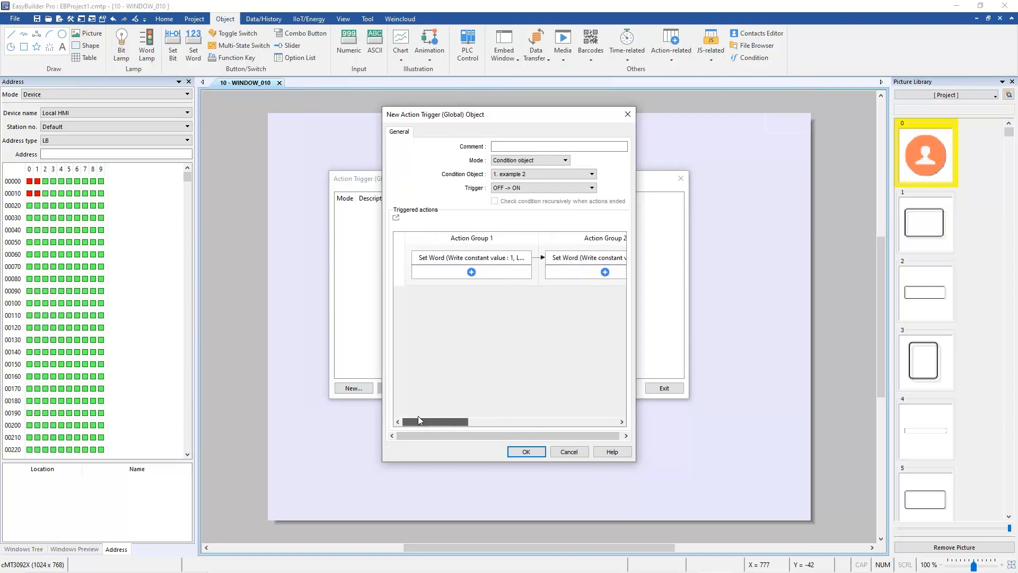
left_click(471, 273)
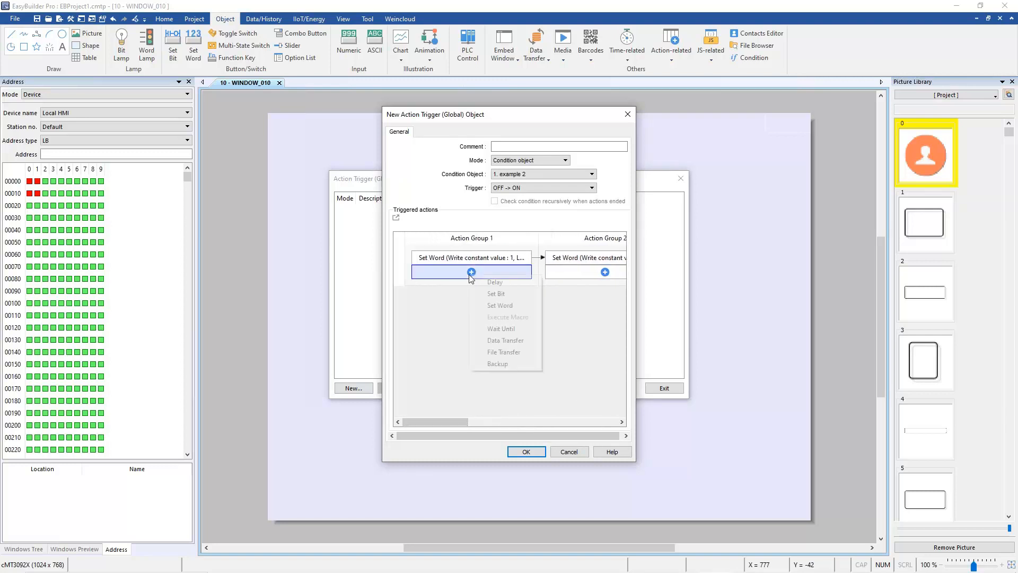
left_click(498, 281)
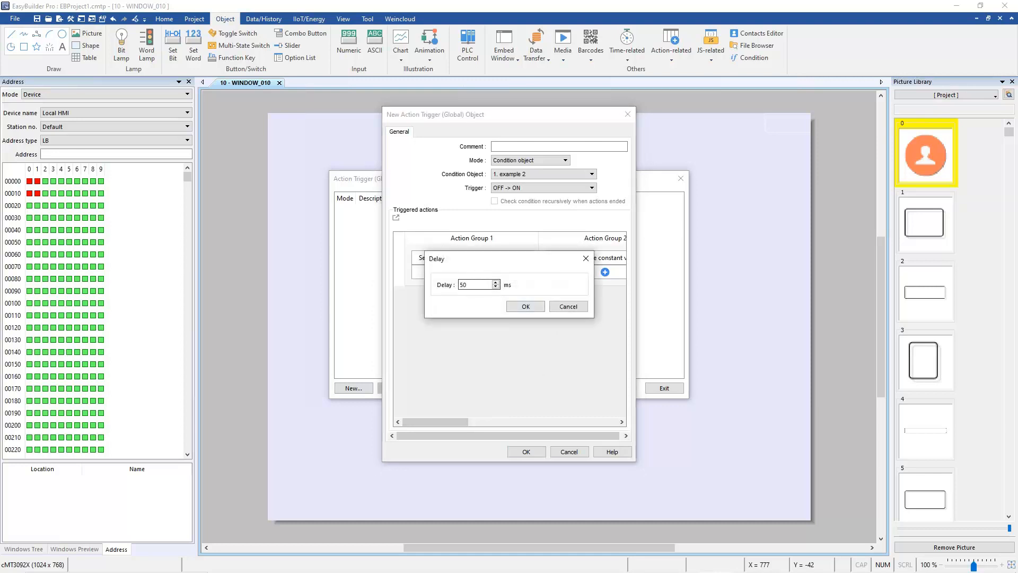
left_click_drag(471, 285, 418, 283)
type("1000")
left_click(526, 308)
Add a 1000 ms Delay action to Action Group 2, below its Set Word action.
left_click(603, 280)
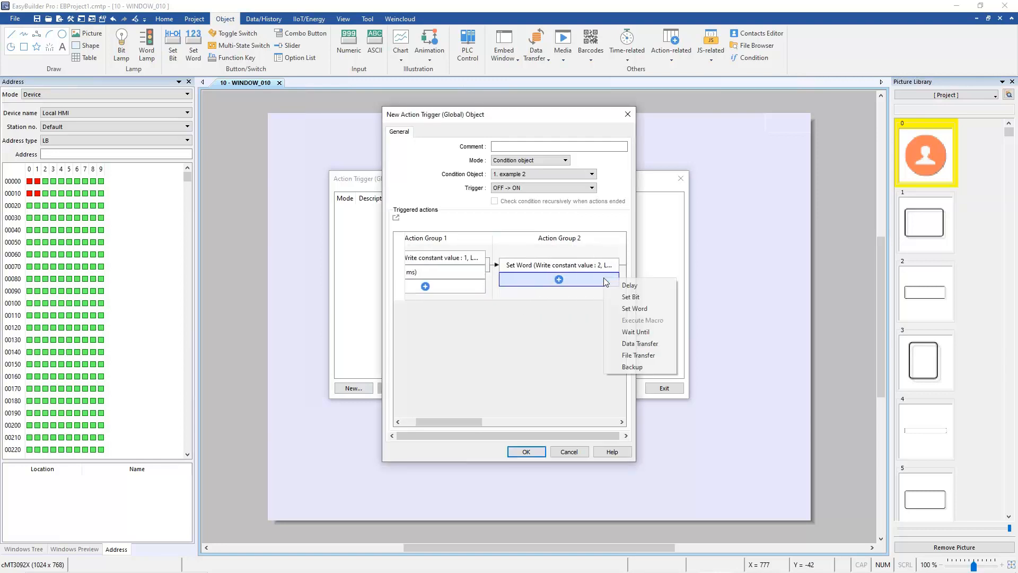
left_click(630, 285)
type("1000")
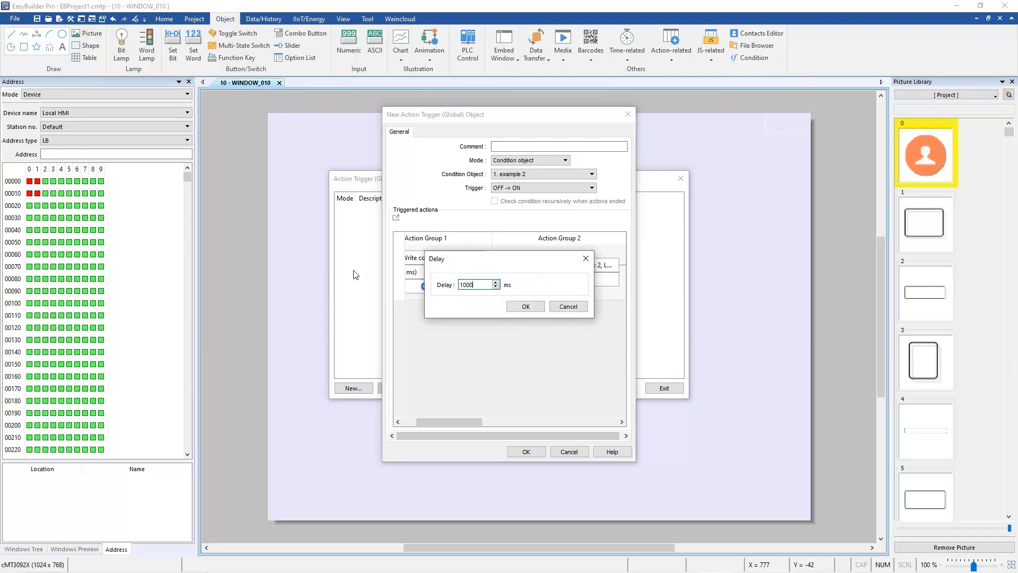
left_click(523, 306)
left_click_drag(503, 423, 541, 425)
left_click(459, 280)
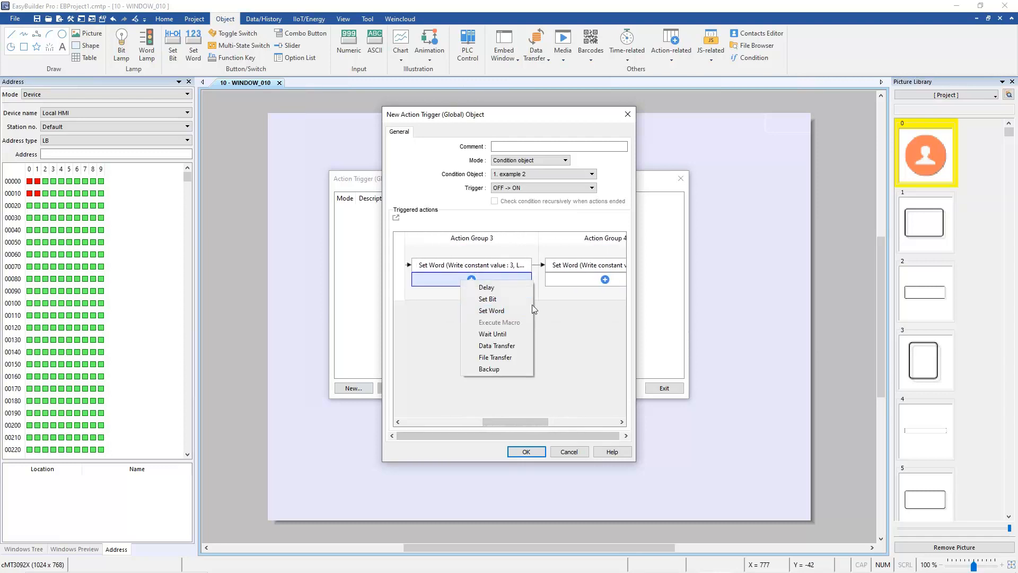
left_click(508, 307)
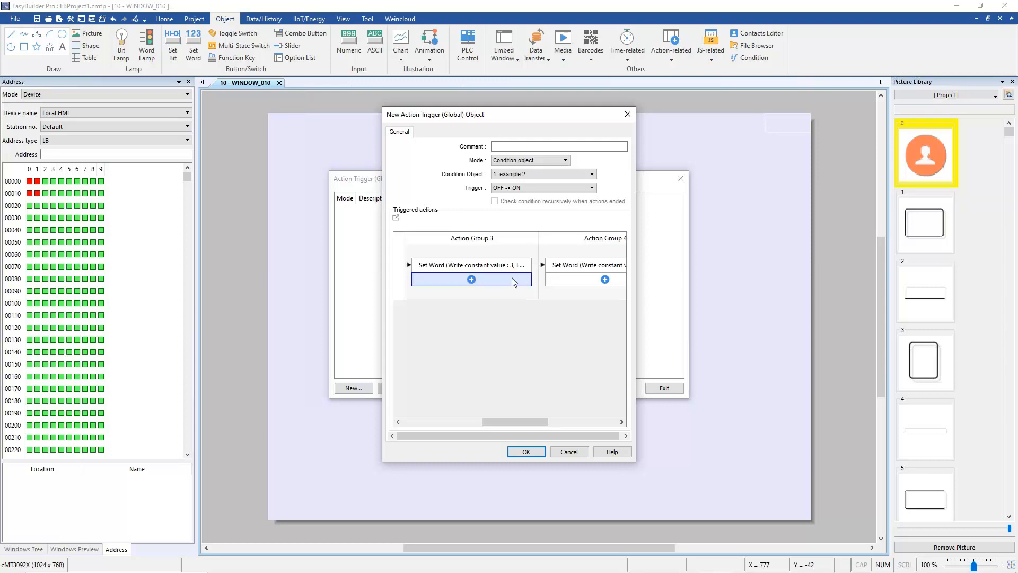
left_click(604, 430)
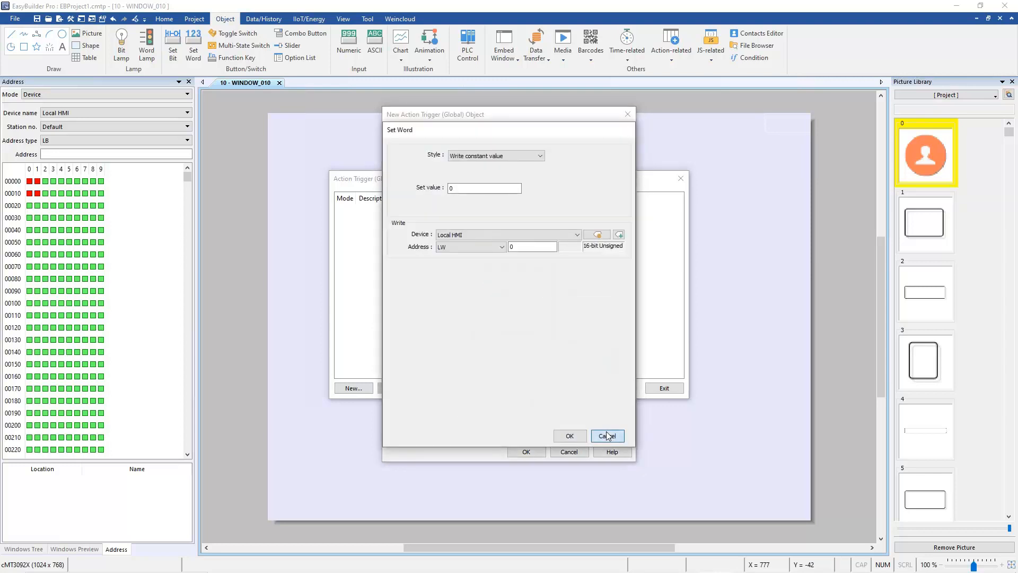
Add a 1000 ms Delay action to Action Group 3, below its Set Word action.
left_click(468, 277)
left_click(489, 282)
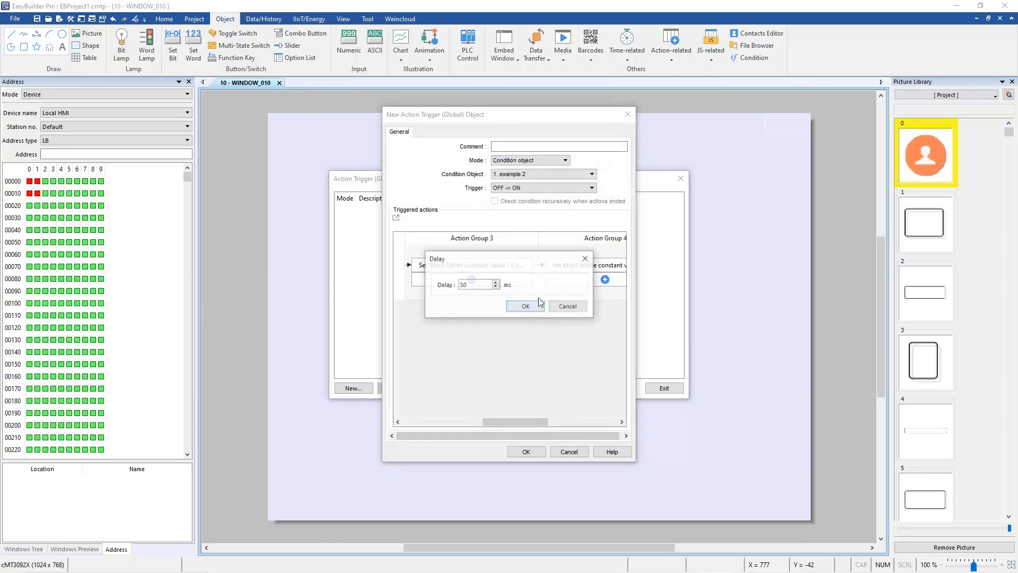
type("1000")
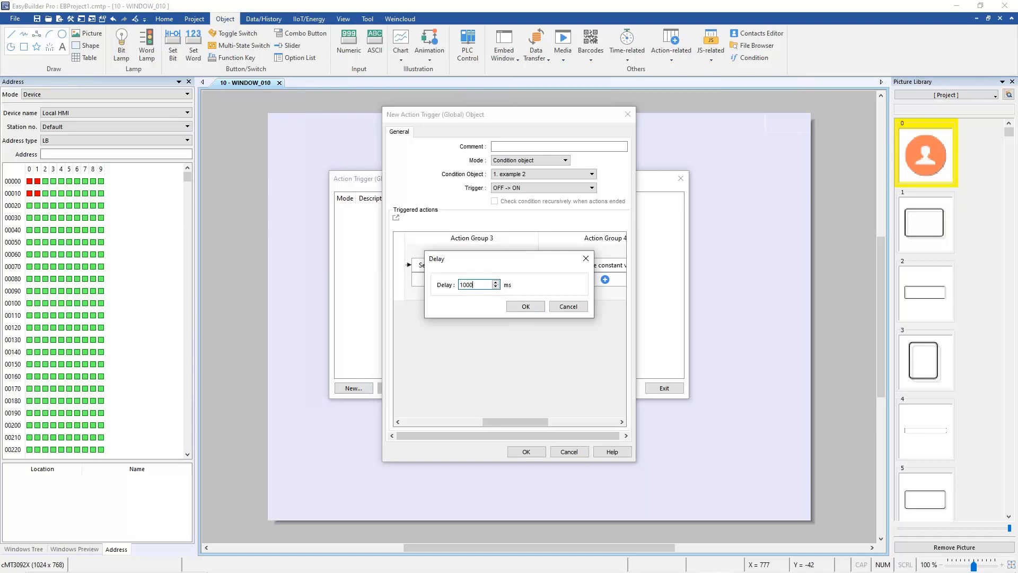
left_click(522, 306)
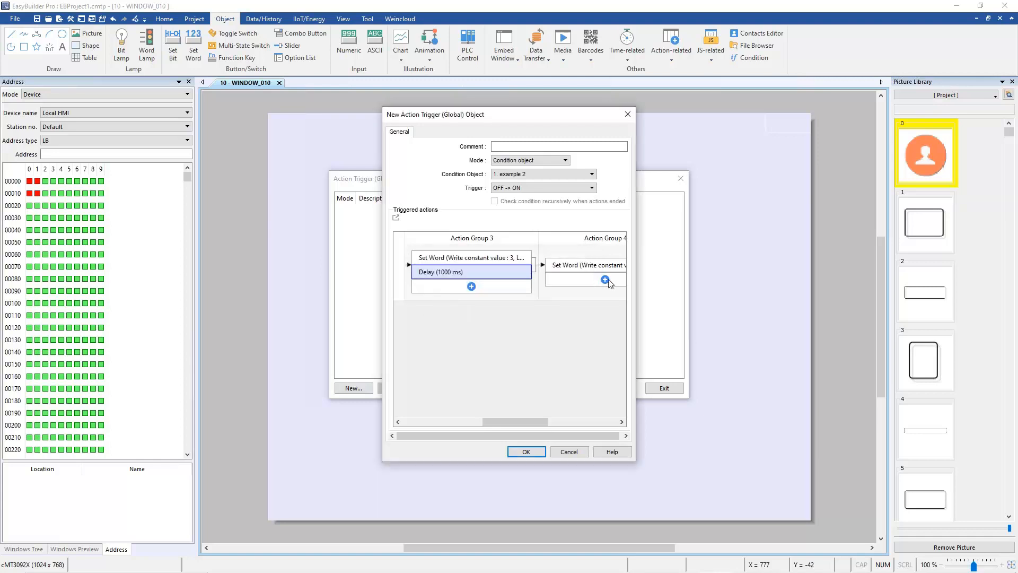
Add a 1000 ms Delay action to Action Group 4 and save the new global action trigger.
left_click(606, 281)
left_click(634, 286)
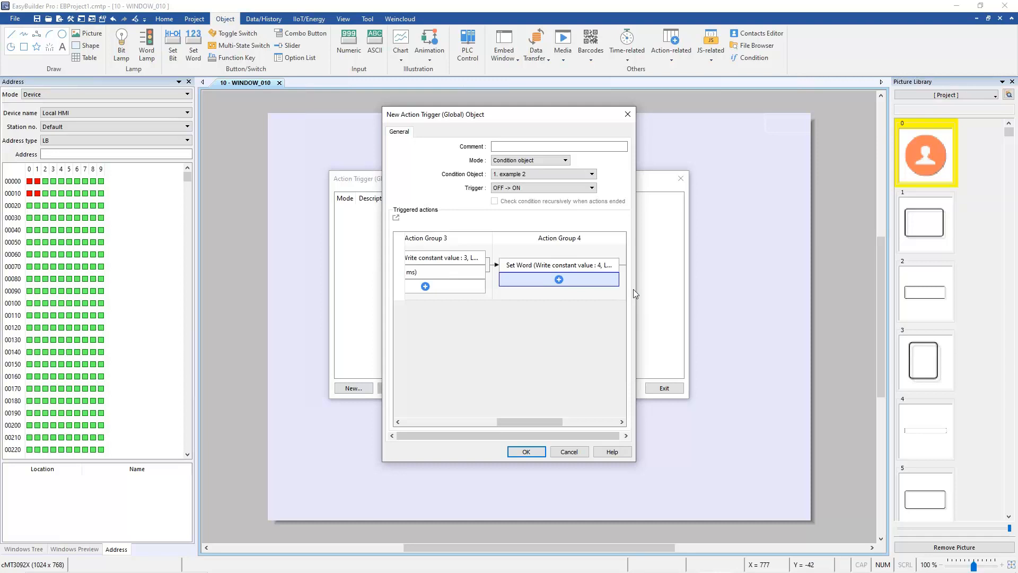
type("1000")
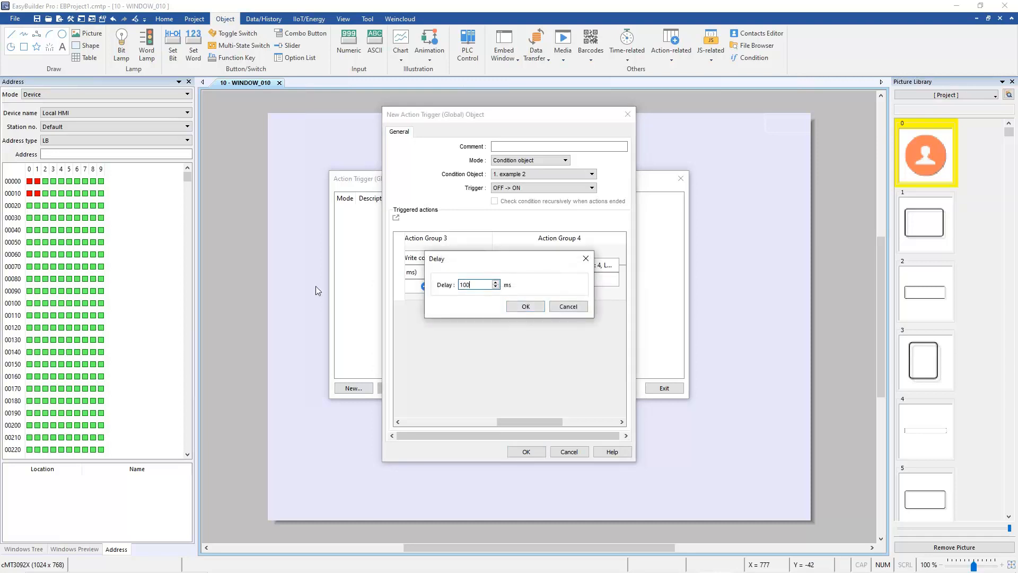
left_click(536, 307)
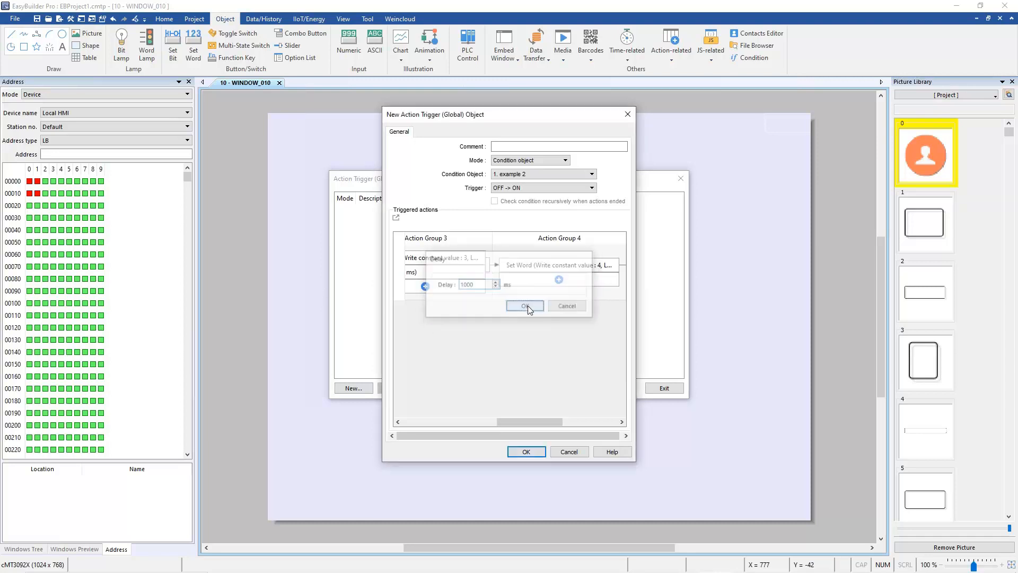
left_click(526, 451)
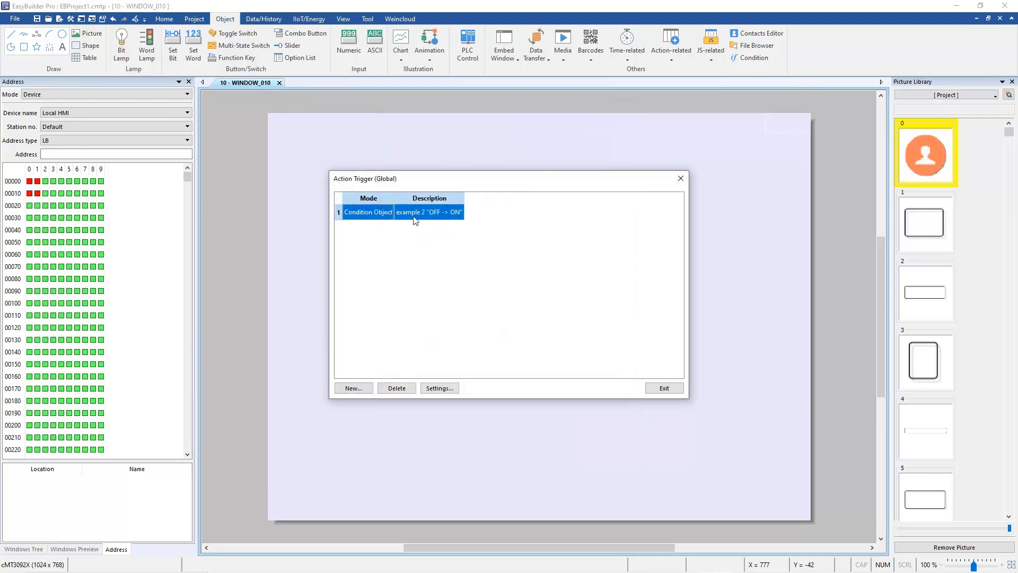
Switch to the PowerPoint slide show and advance to the Example 2 slide on creating the global action trigger.
key("alt+Tab")
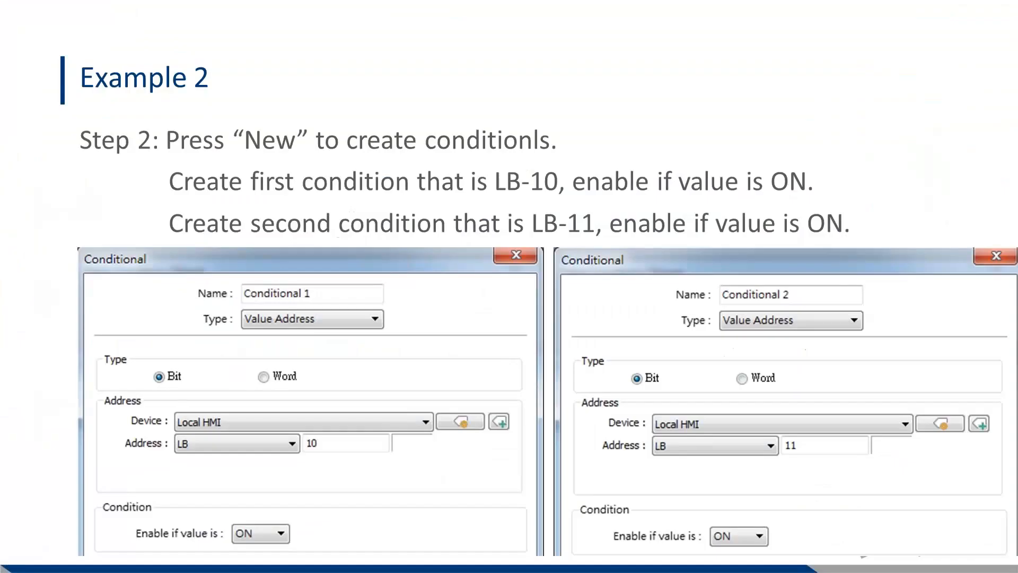
key("Right")
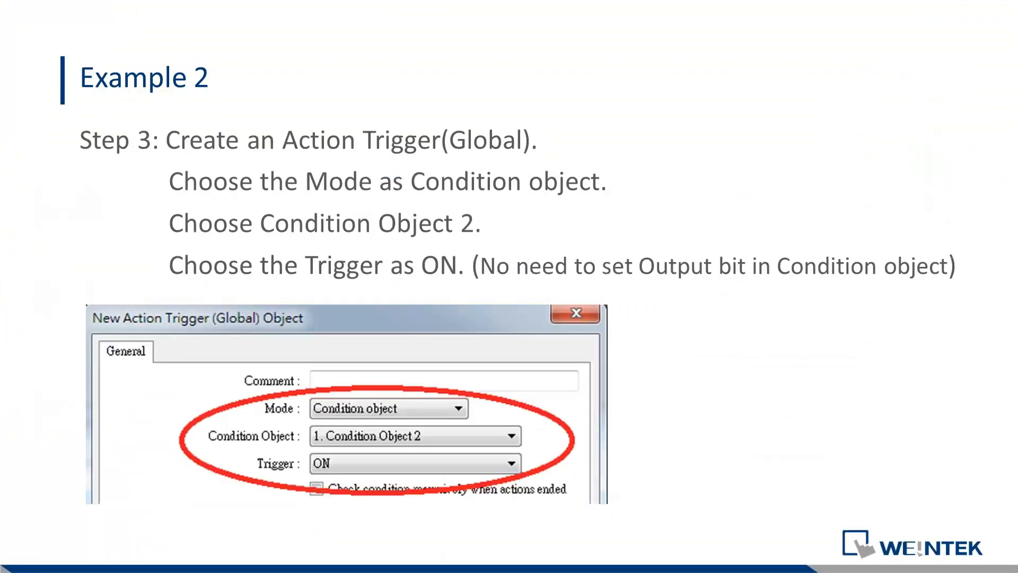
Advance the slide show to the Example 2 slide for Step 5, on adding Set Word actions for LW-11 to LW-14.
key("Right")
key("Right")
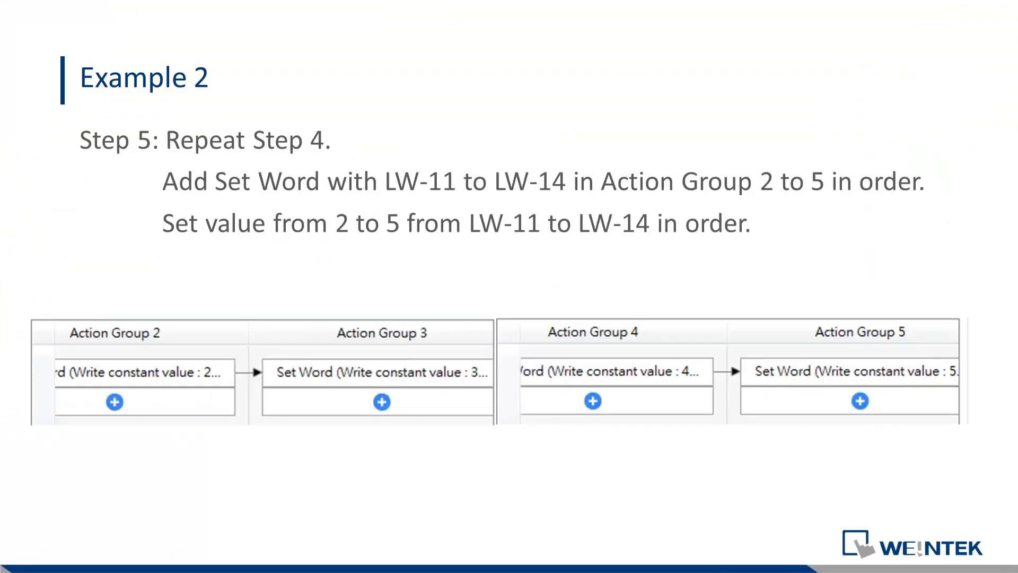
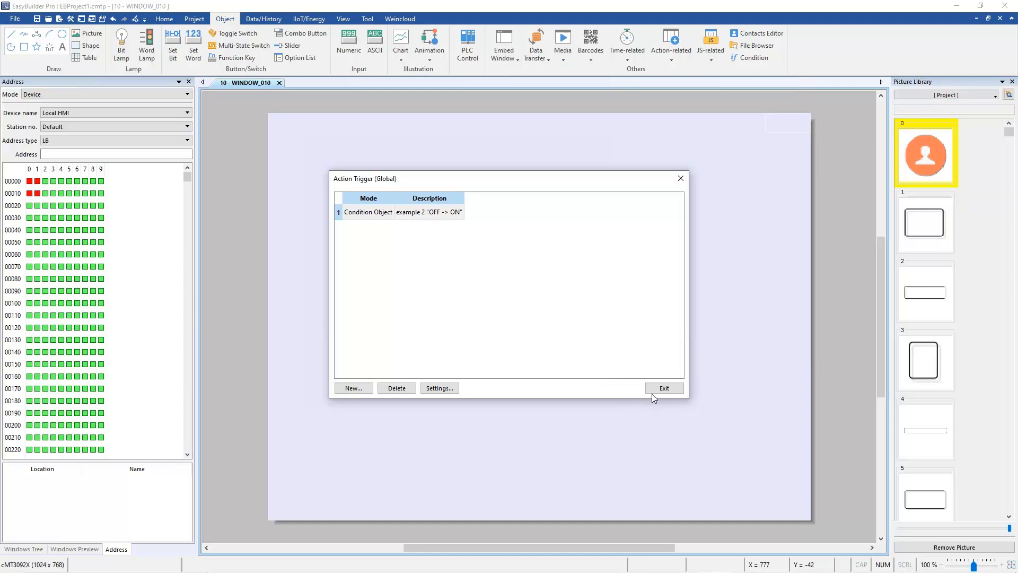
Exit the global action trigger list and create a toggle switch with address LB-10 in the upper middle of WINDOW_010.
left_click(654, 390)
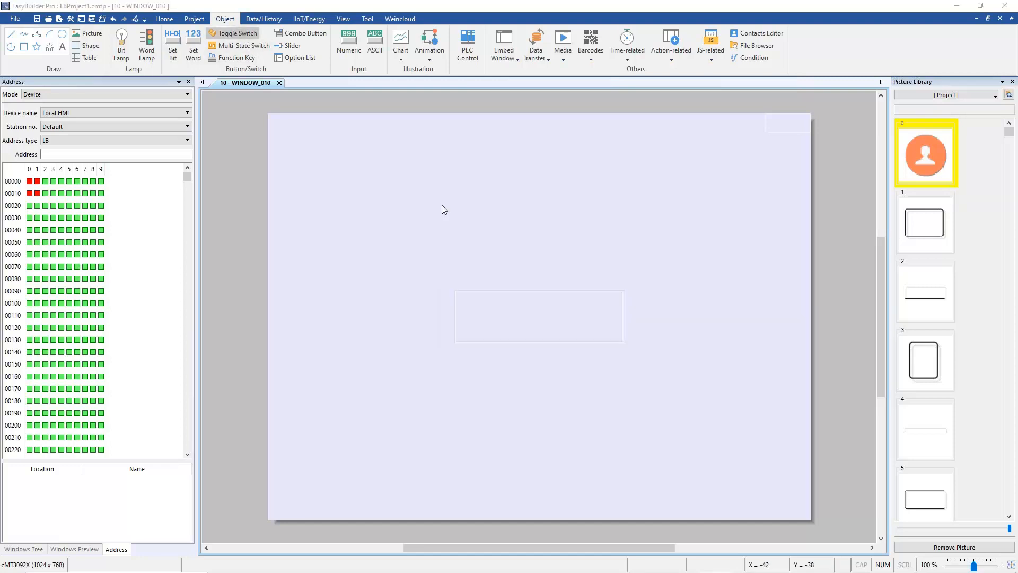
left_click(533, 293)
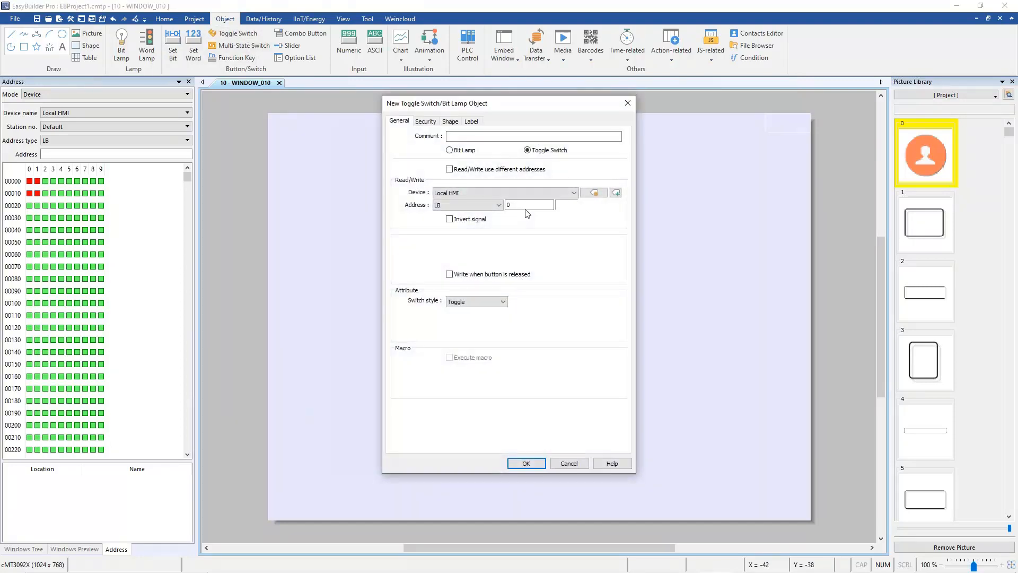
type("10")
left_click(523, 465)
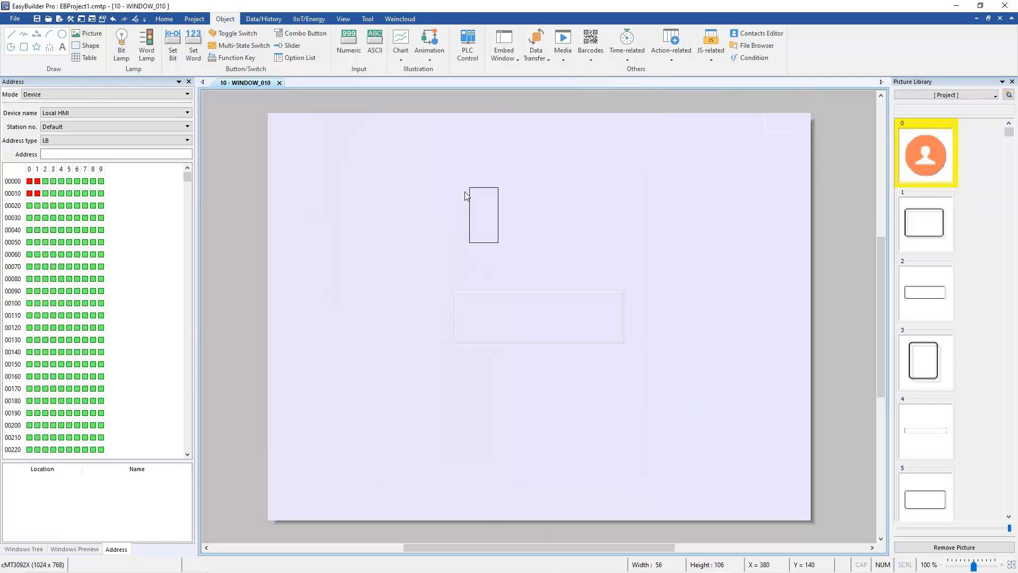
Duplicate the LB-10 toggle switch beside the original and set the copy's address to LB-11.
left_click_drag(488, 216, 552, 216)
double_click(549, 226)
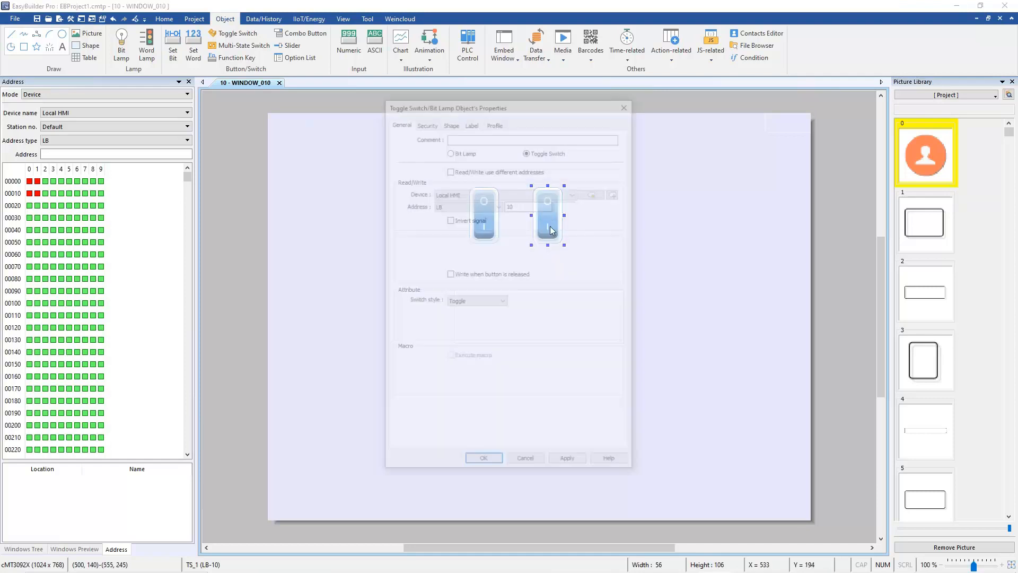
type("11")
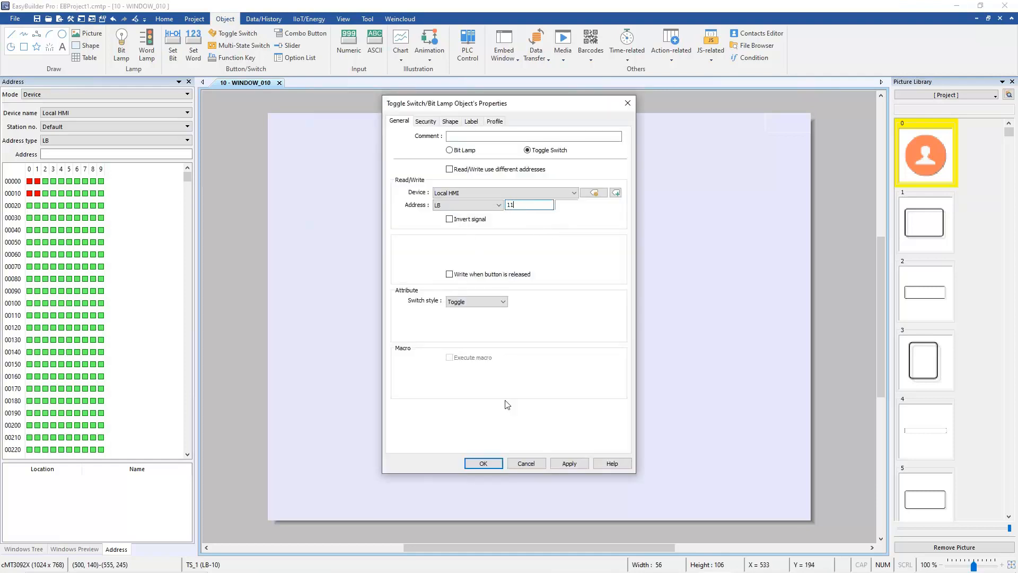
left_click(483, 463)
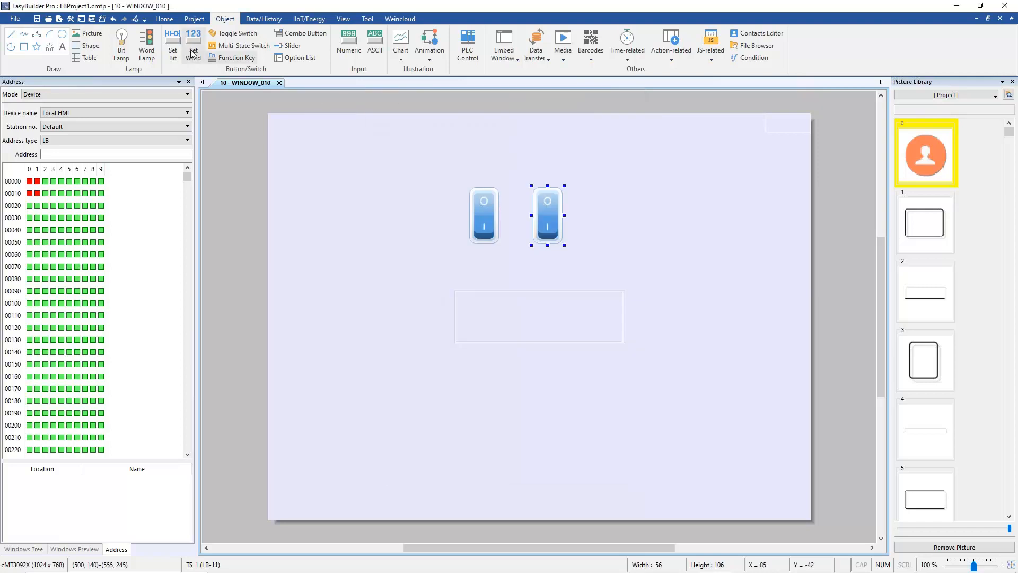
Create a numeric object with address LW-10 and place it below and to the left of the toggle switches.
left_click(348, 45)
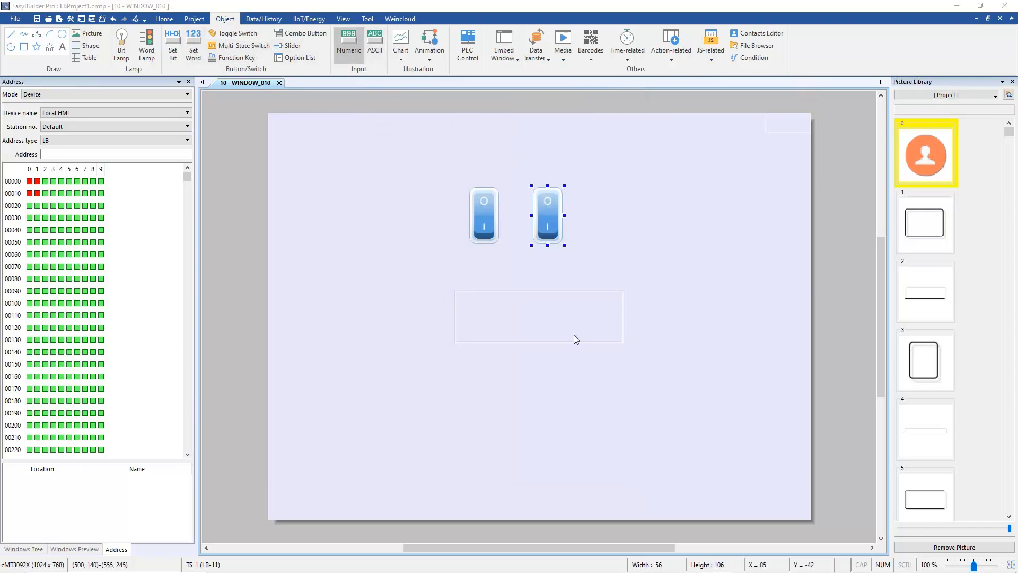
left_click(535, 275)
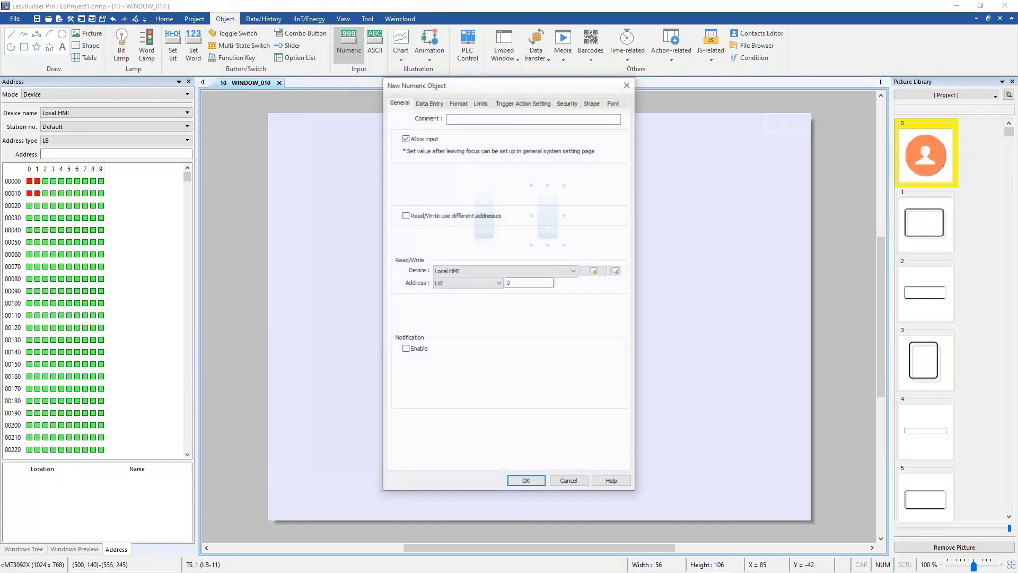
type("10")
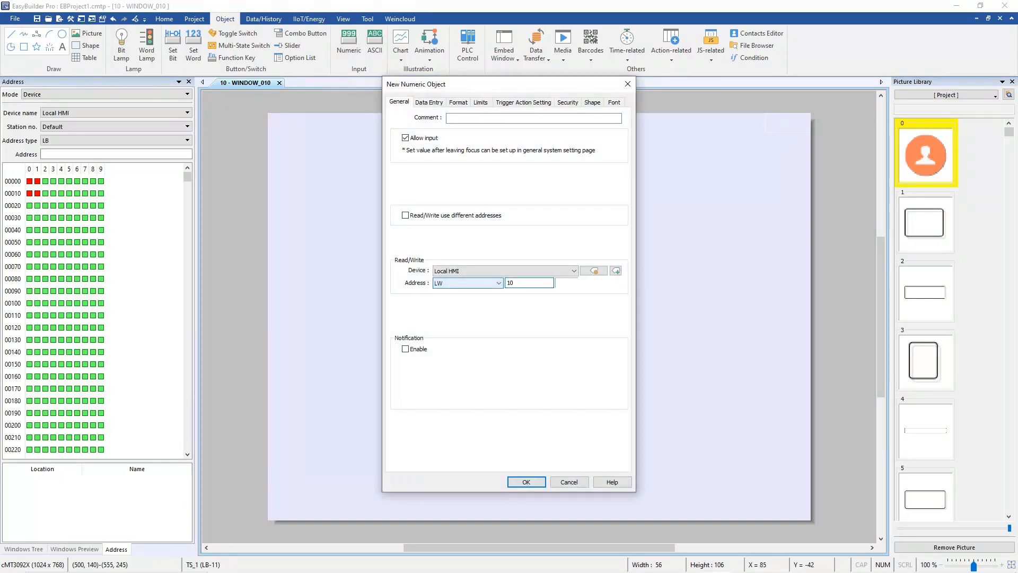
left_click(525, 481)
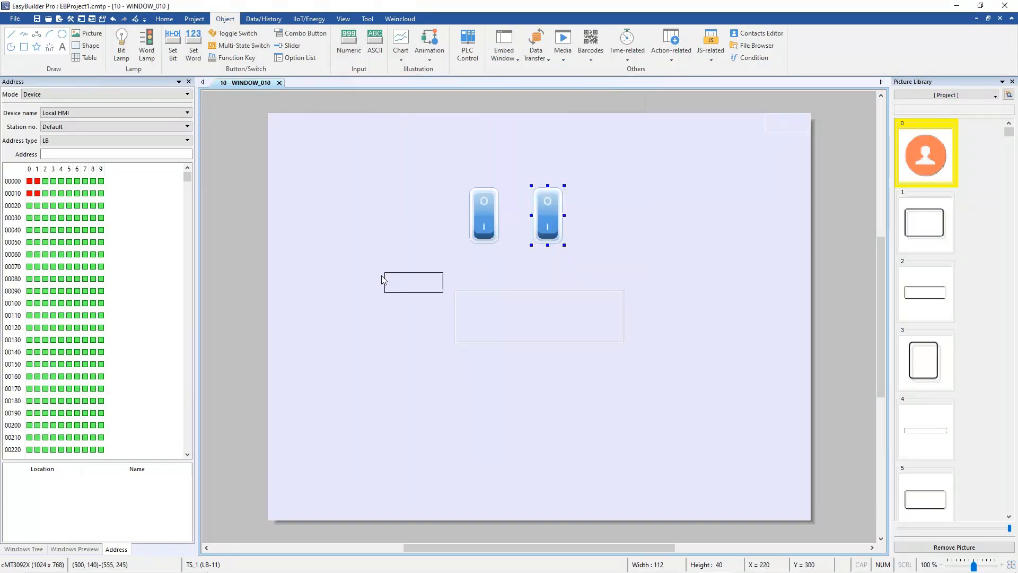
left_click(384, 276)
right_click(404, 281)
left_click(439, 314)
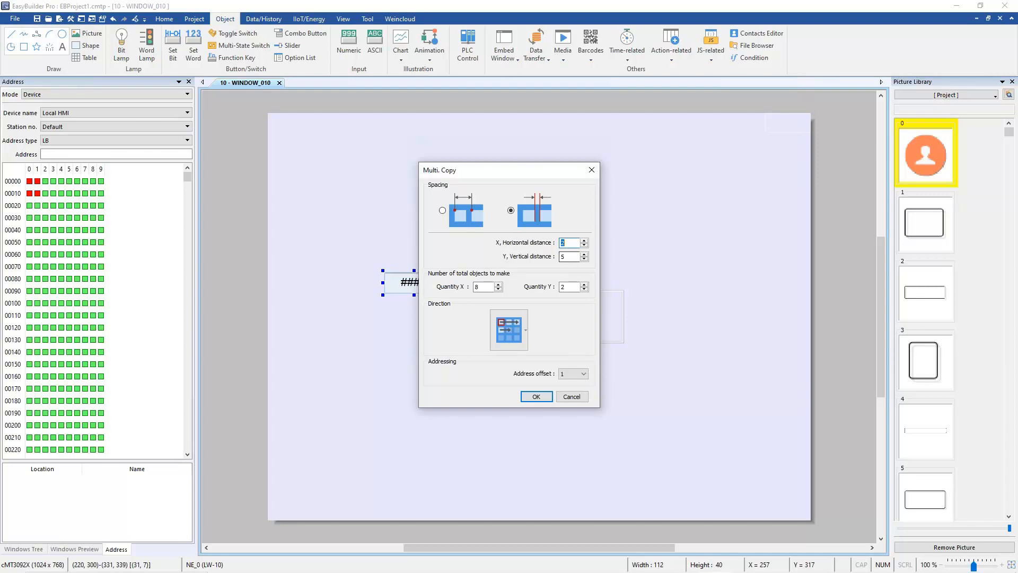
type("5")
key("Tab")
type("1")
left_click(572, 397)
Multi-copy the LW-10 numeric object into one horizontal row of five objects with an address offset of 1.
right_click(438, 286)
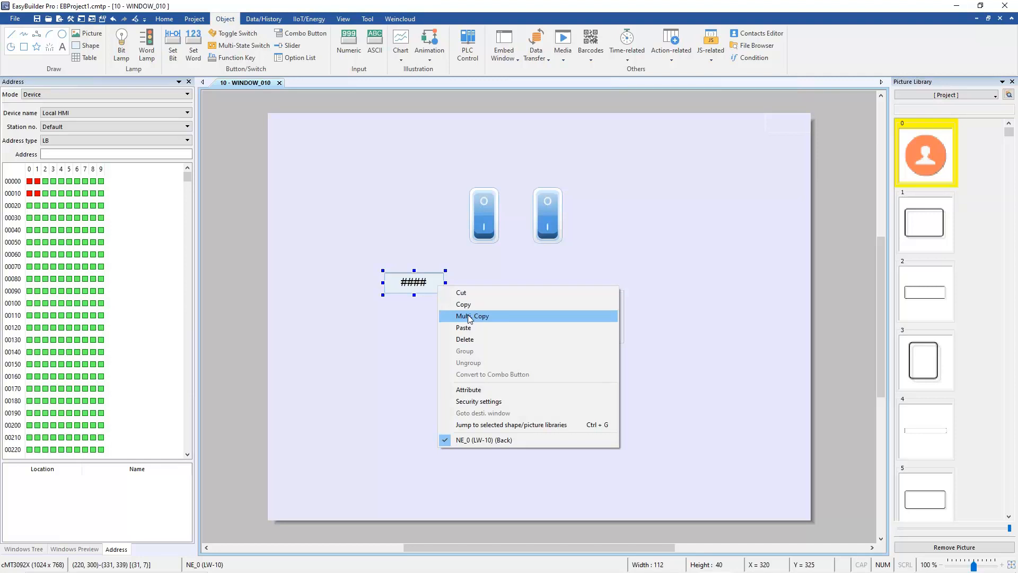
left_click(539, 315)
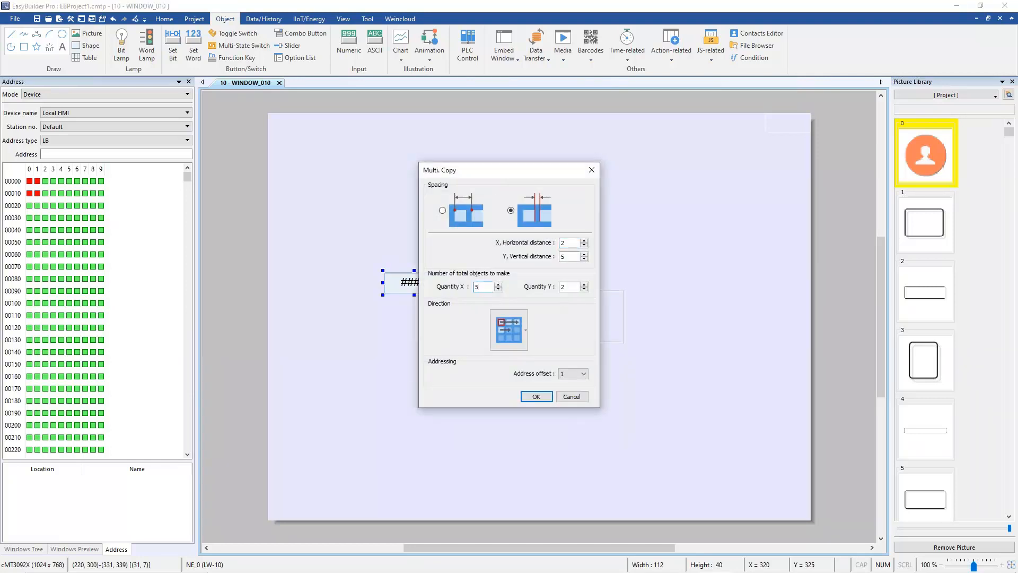
left_click(536, 396)
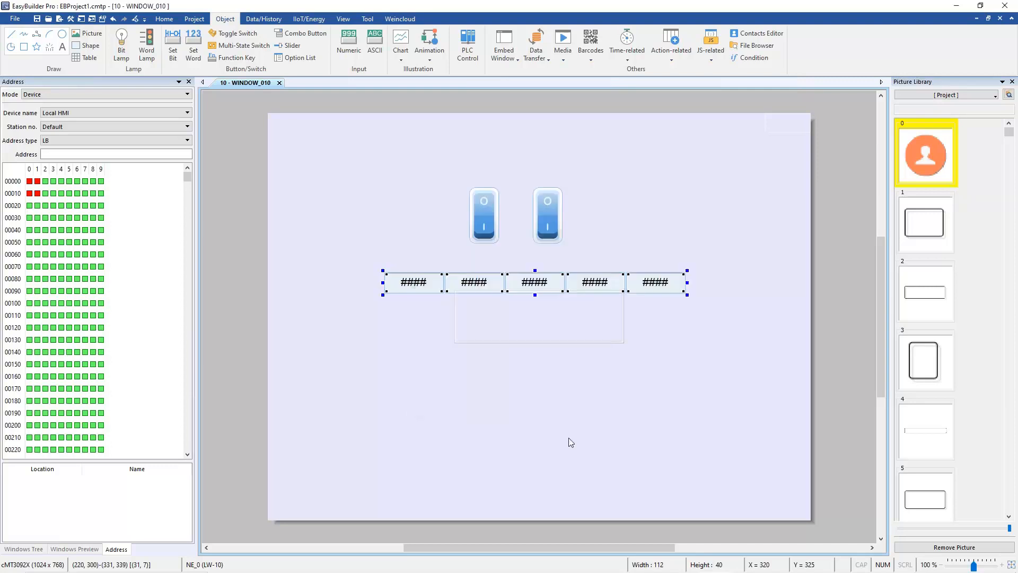
left_click(565, 435)
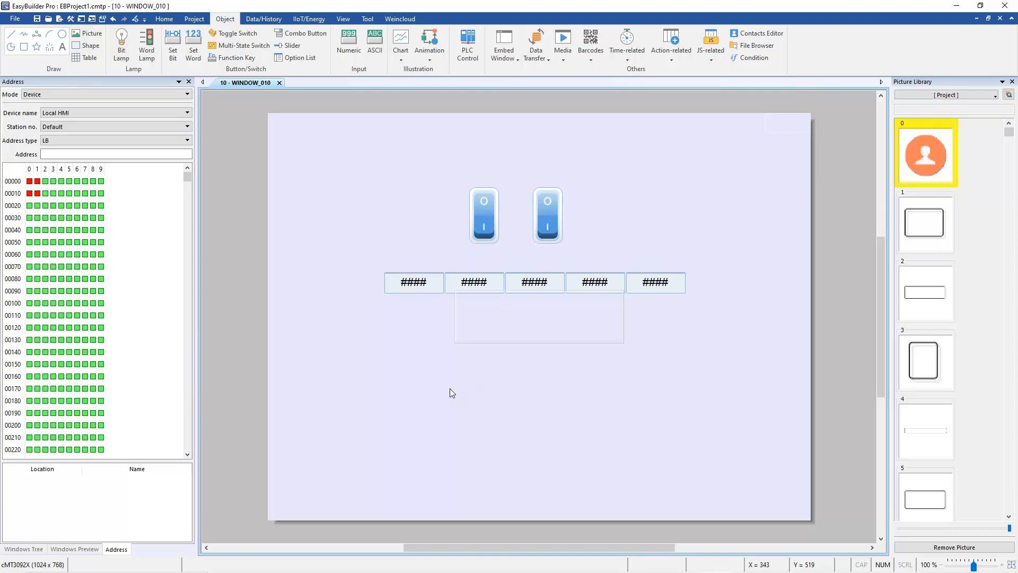
Simulate the project, turn on the LB-10 toggle switch to test the delayed writes, and close the simulation.
key("ctrl+d")
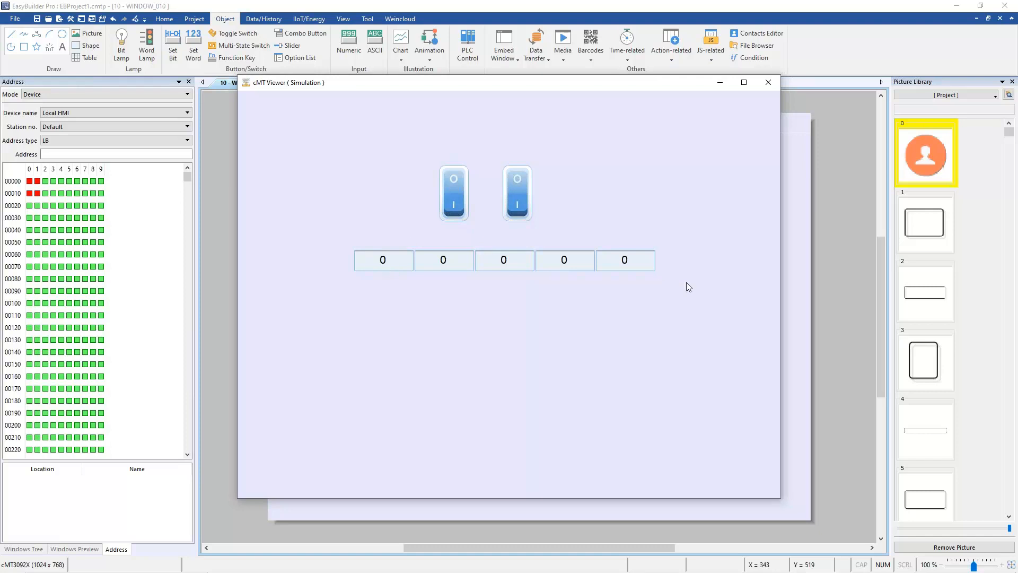
left_click(453, 211)
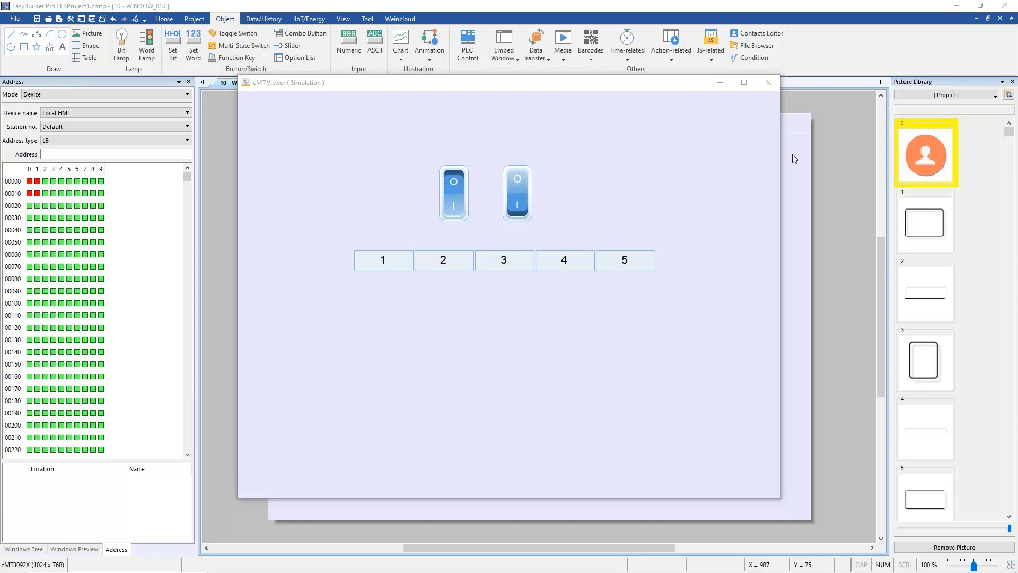
left_click(768, 82)
Check the condition object list, and open the global action trigger list away from the middle of the design window.
left_click(759, 58)
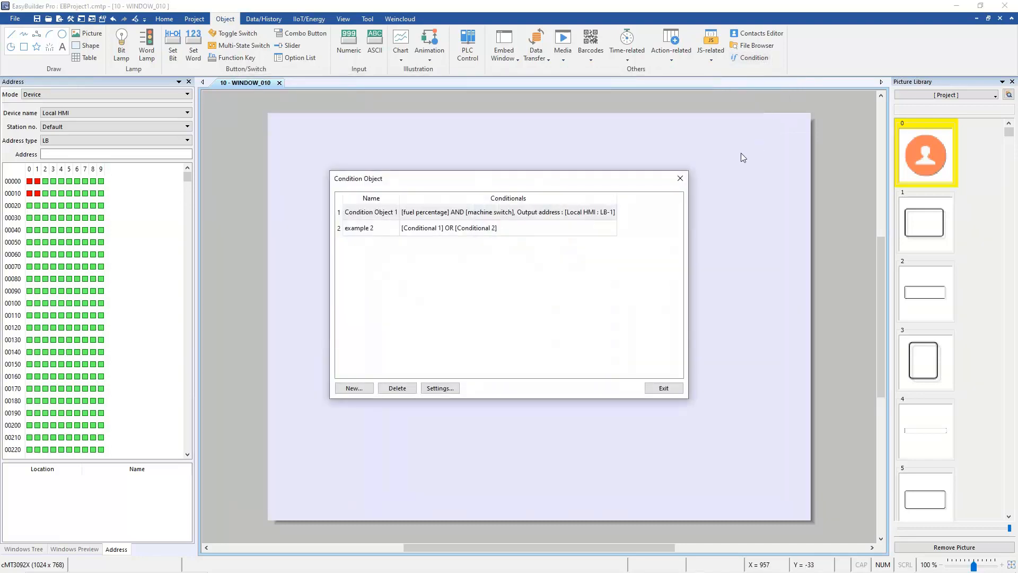
left_click(681, 177)
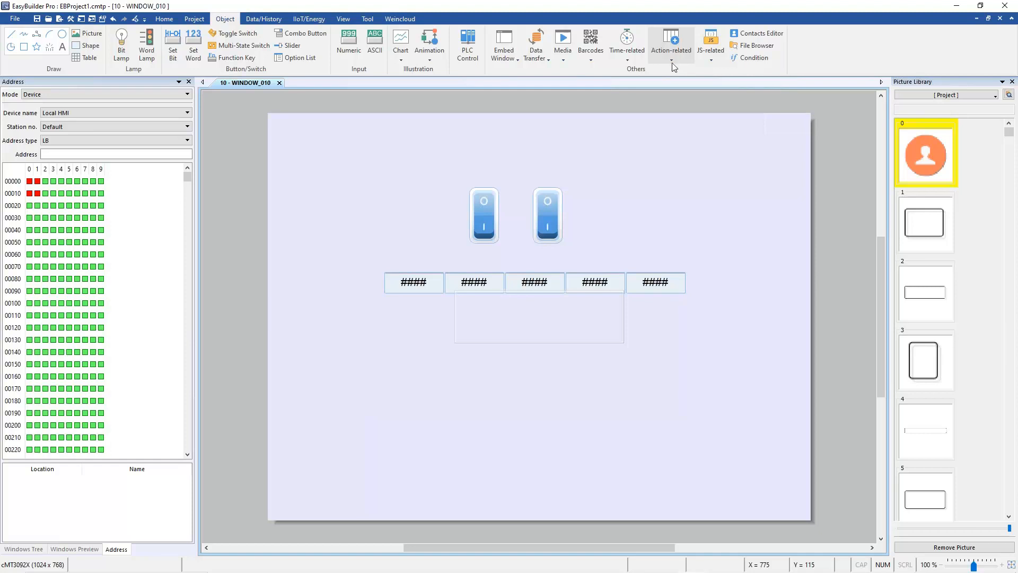
left_click(672, 62)
left_click(684, 88)
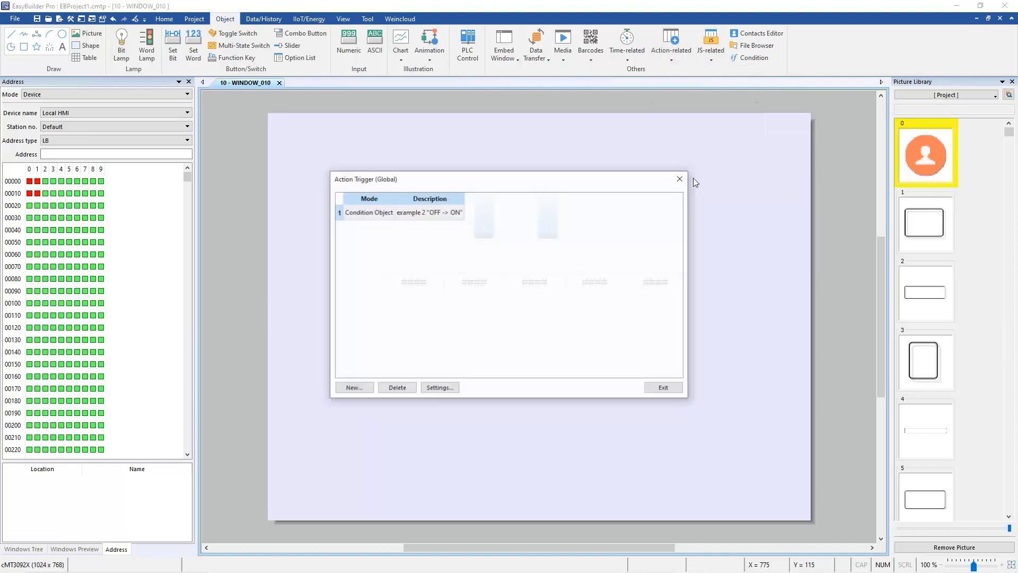
left_click_drag(590, 179, 444, 34)
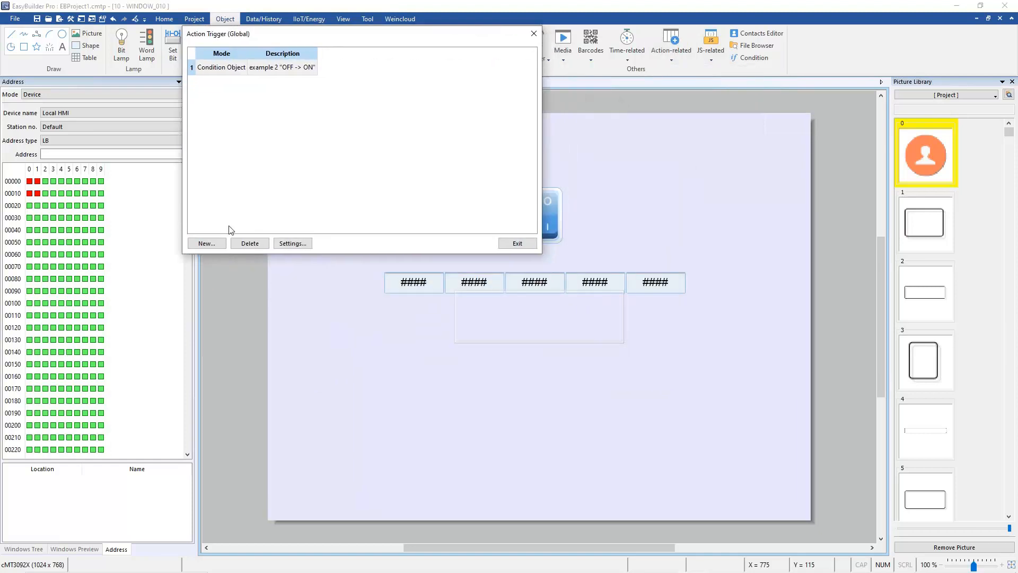
Start a new global action trigger in Condition object mode, using Condition Object 1 with the trigger set to ON.
left_click(205, 243)
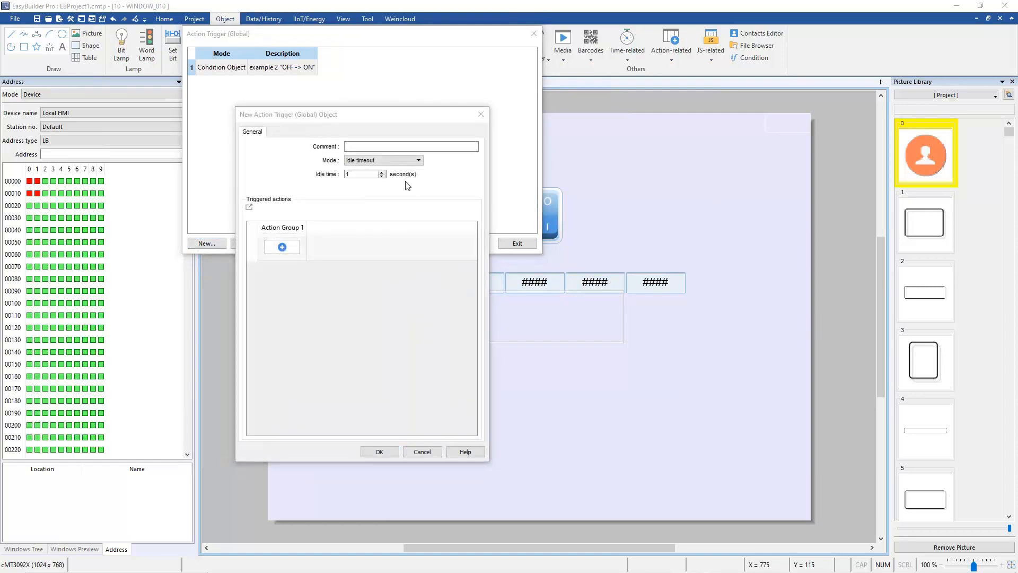
left_click(385, 160)
left_click(394, 201)
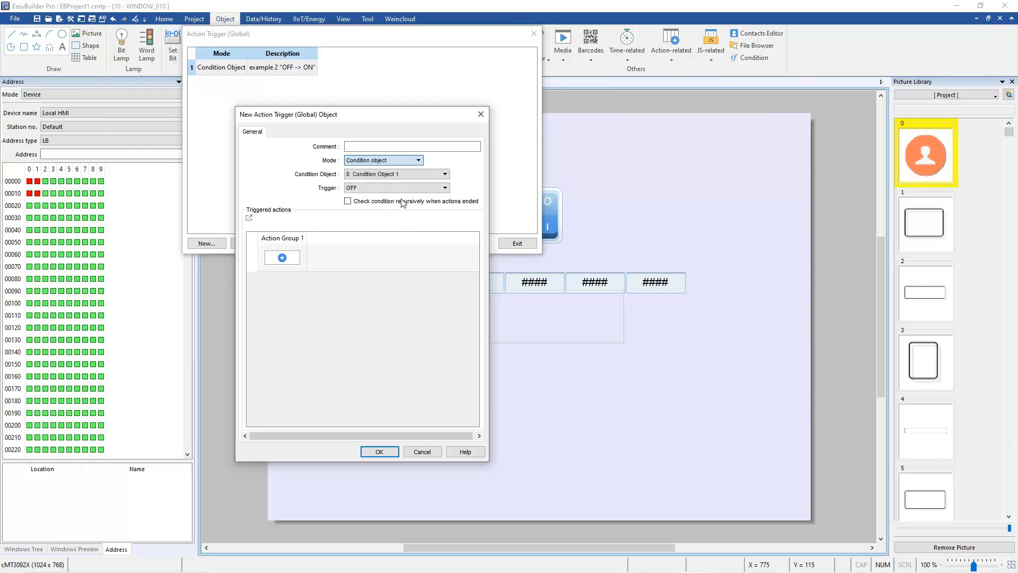
left_click(383, 186)
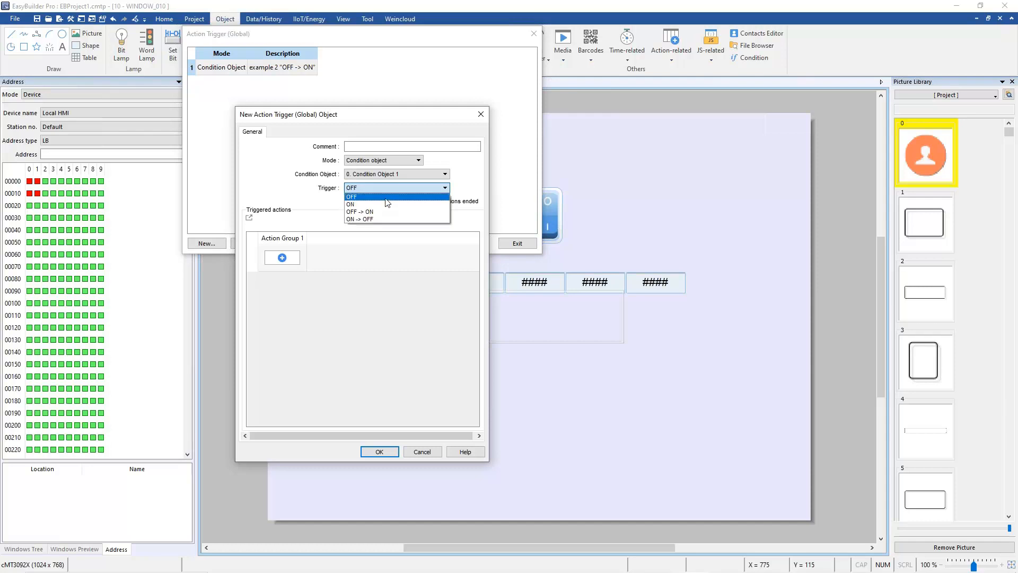
left_click(387, 204)
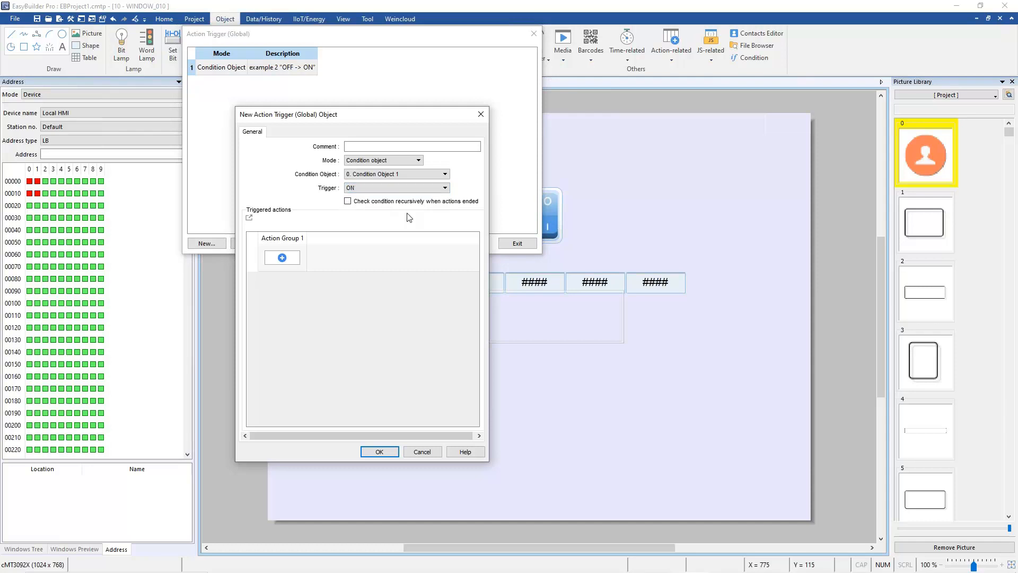
Alternate the new action trigger's trigger setting between OFF -> ON and ON for comparison, and discard the new object.
left_click(380, 202)
left_click(400, 188)
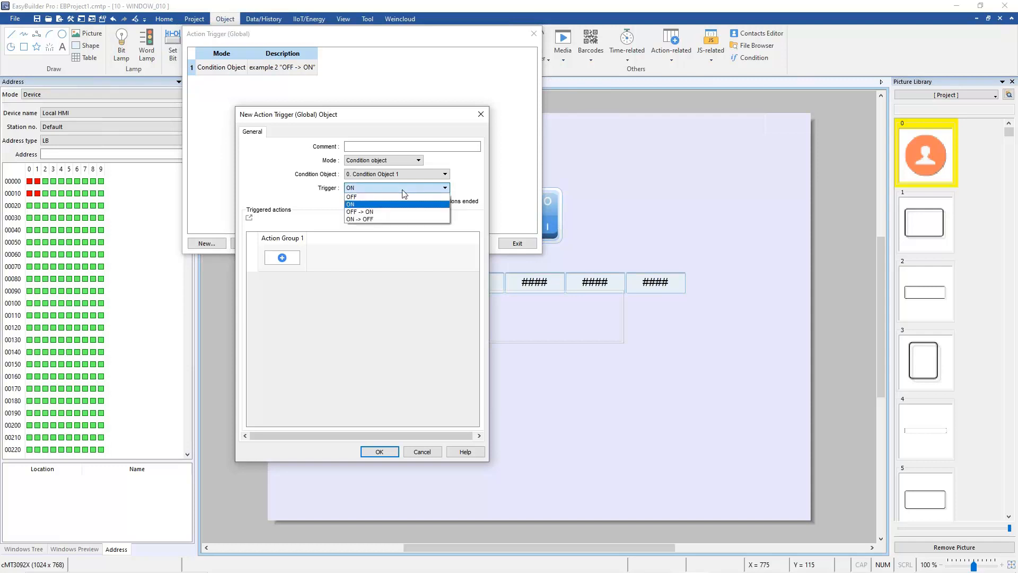
left_click(388, 215)
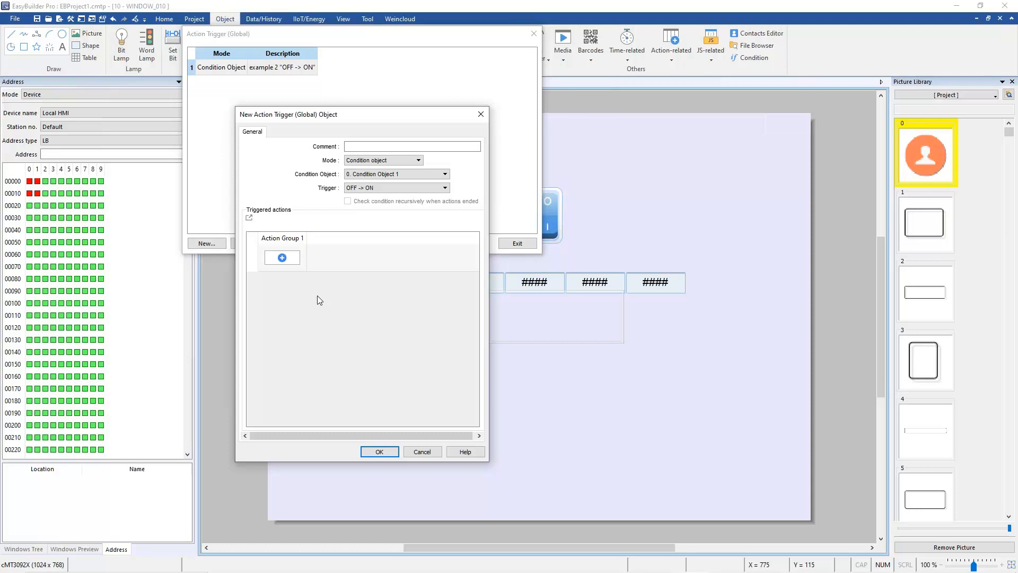
left_click(369, 190)
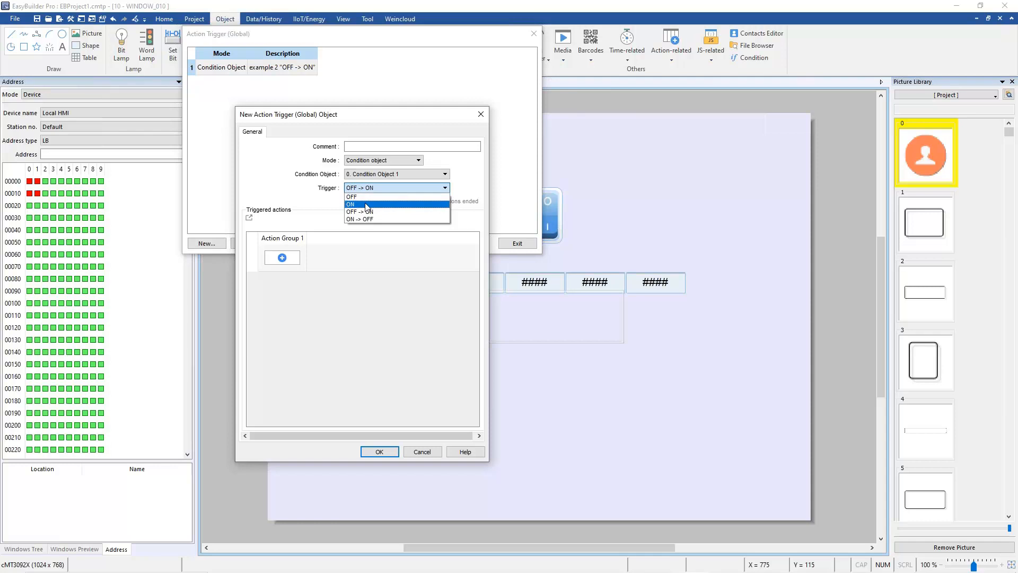
left_click(367, 205)
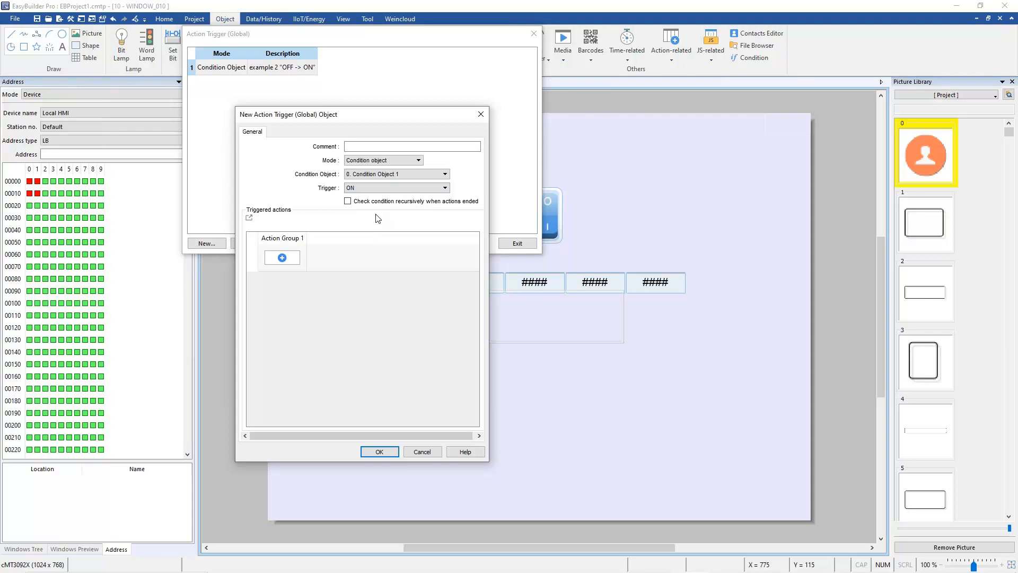
left_click(399, 188)
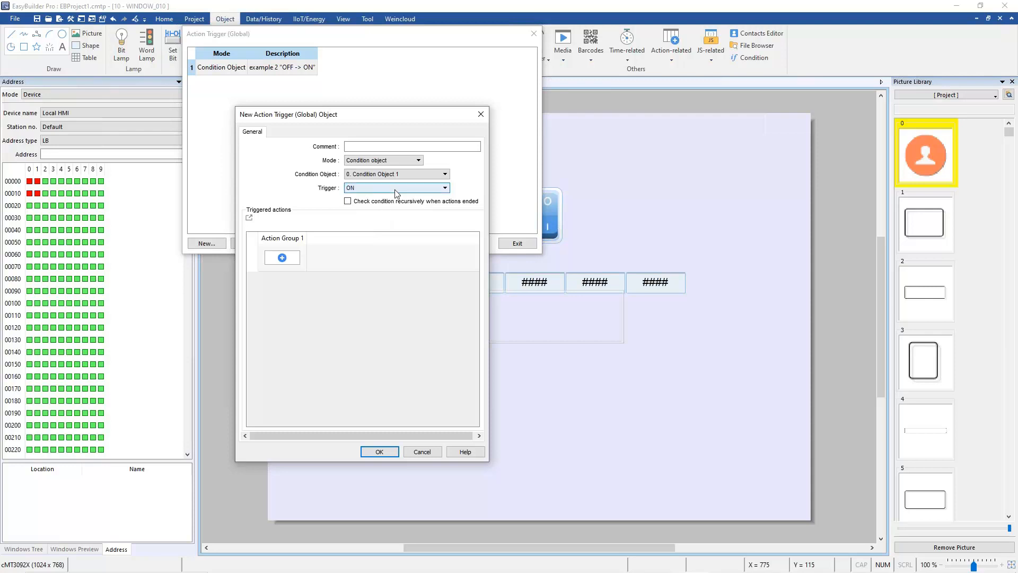
left_click(380, 212)
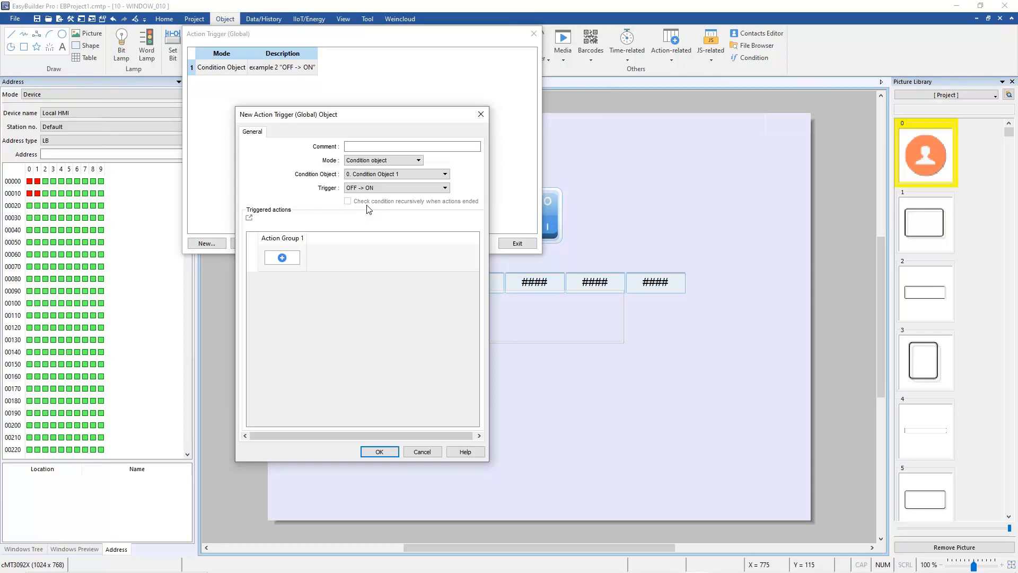
left_click(482, 115)
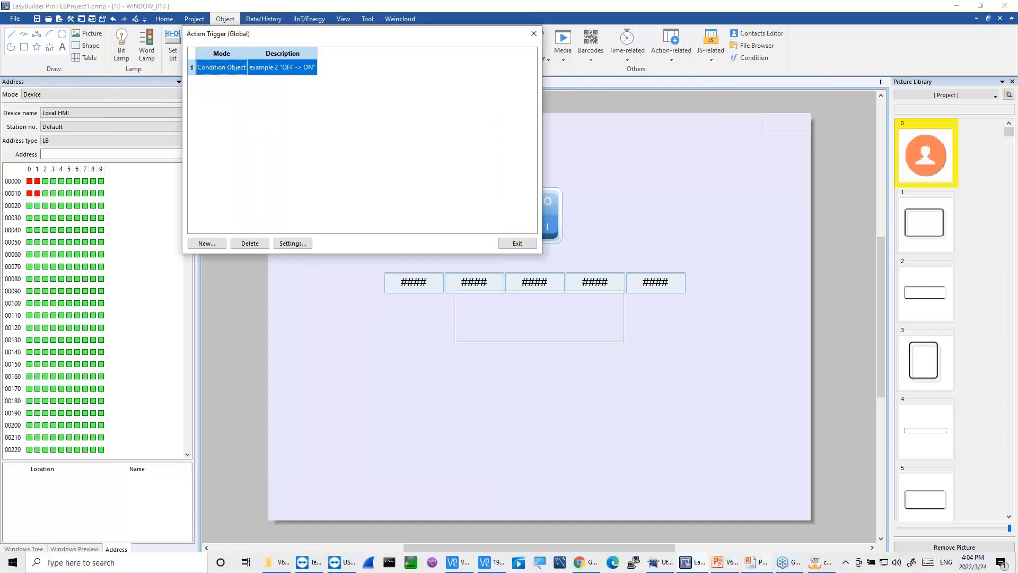
Switch to the V6.06.02 new features course presentation in PowerPoint.
left_click(716, 563)
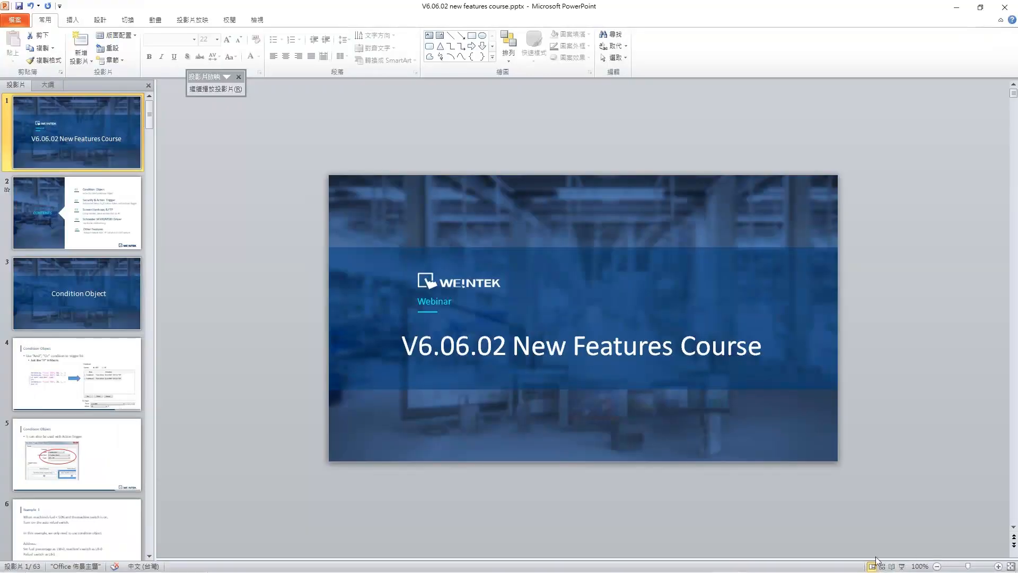
Resume the slide show of the new features course presentation.
left_click(758, 563)
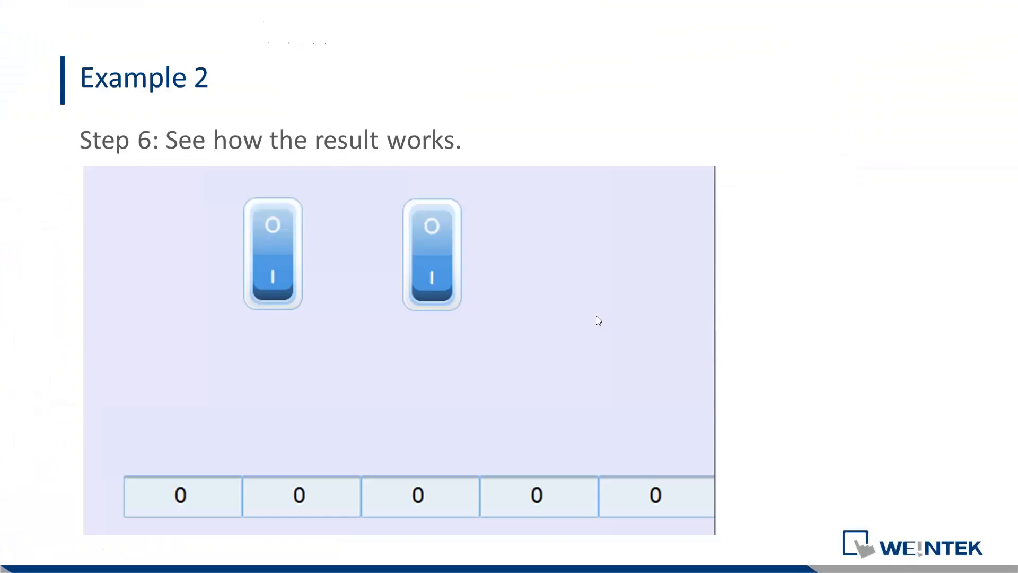
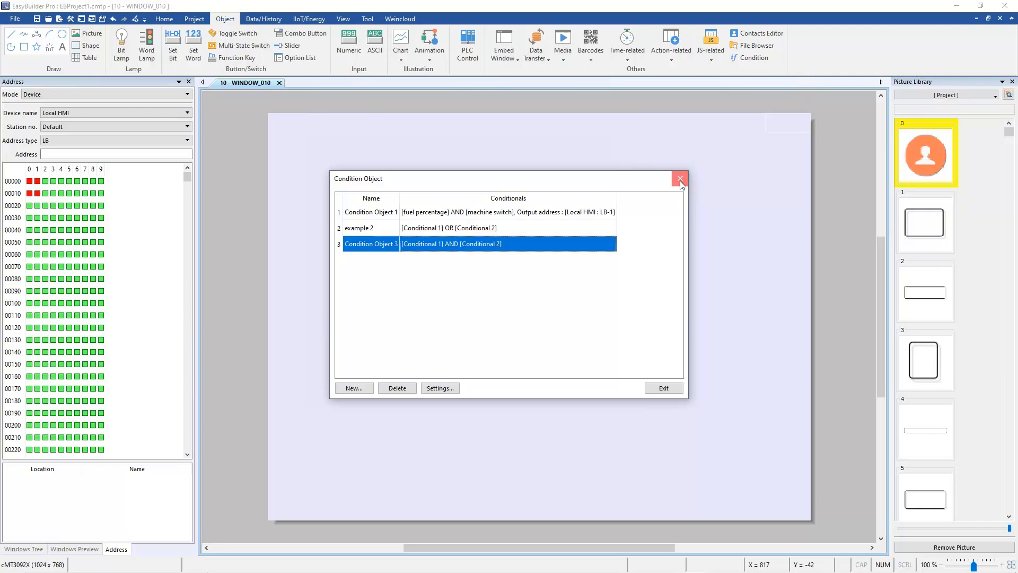
Close the condition object list and check the enhanced security mode user accounts and classes in the system parameter settings.
left_click(680, 181)
left_click(164, 19)
left_click(76, 44)
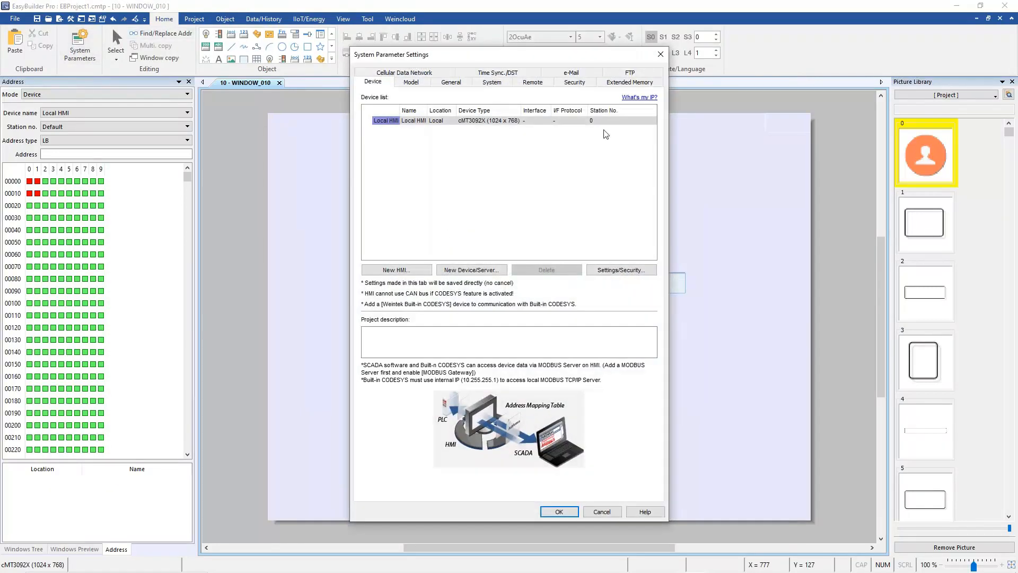
left_click(575, 84)
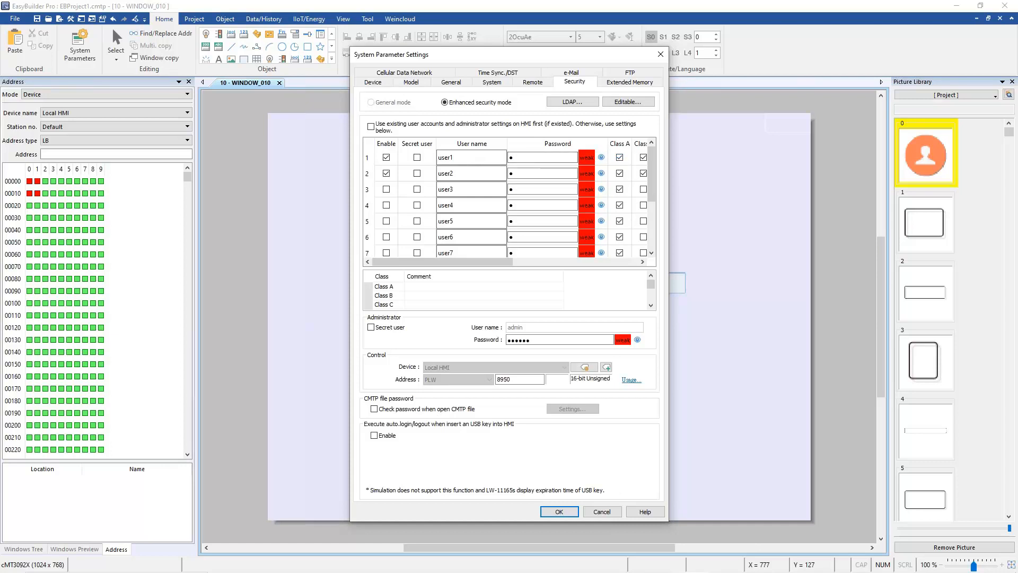
left_click(559, 512)
Switch to the PowerPoint slide show to view Step 1 of the security class example, and return to EasyBuilder Pro.
key("alt+Tab")
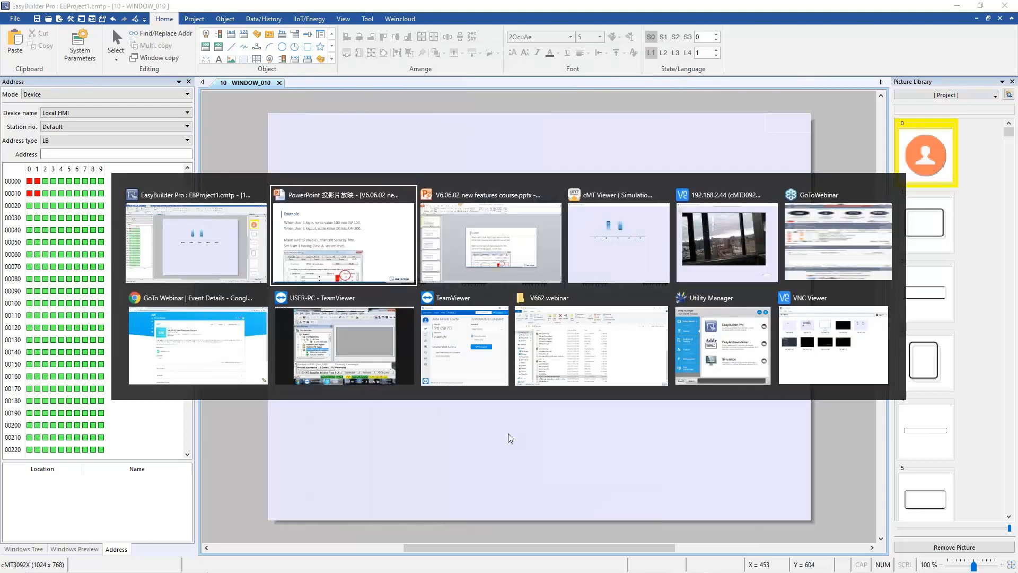
key("Right")
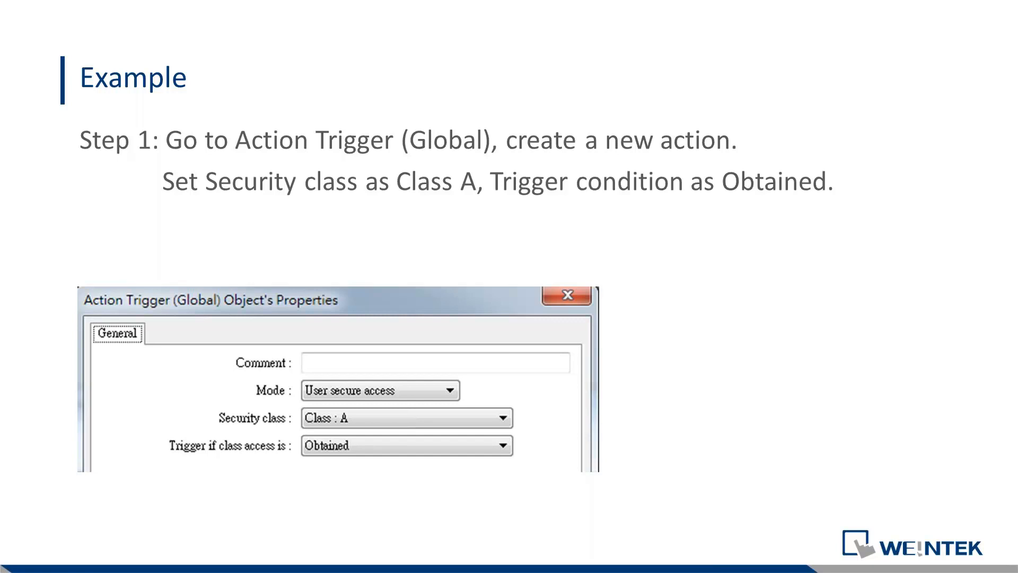
key("alt+Tab")
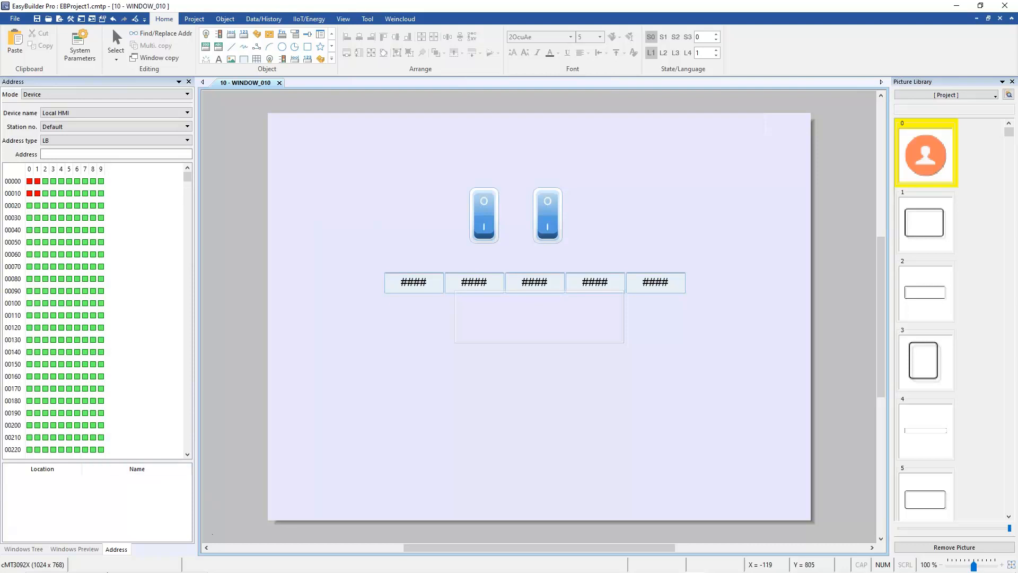
Delete the two toggle switches and the row of five numeric objects from WINDOW_010.
left_click_drag(320, 196, 790, 380)
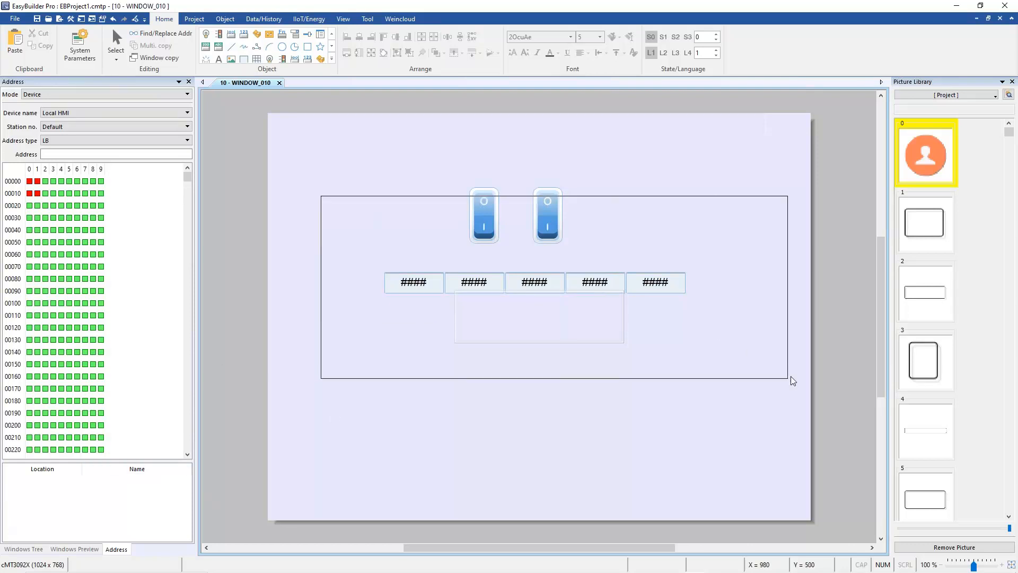
left_click_drag(755, 347, 291, 165)
key("Delete")
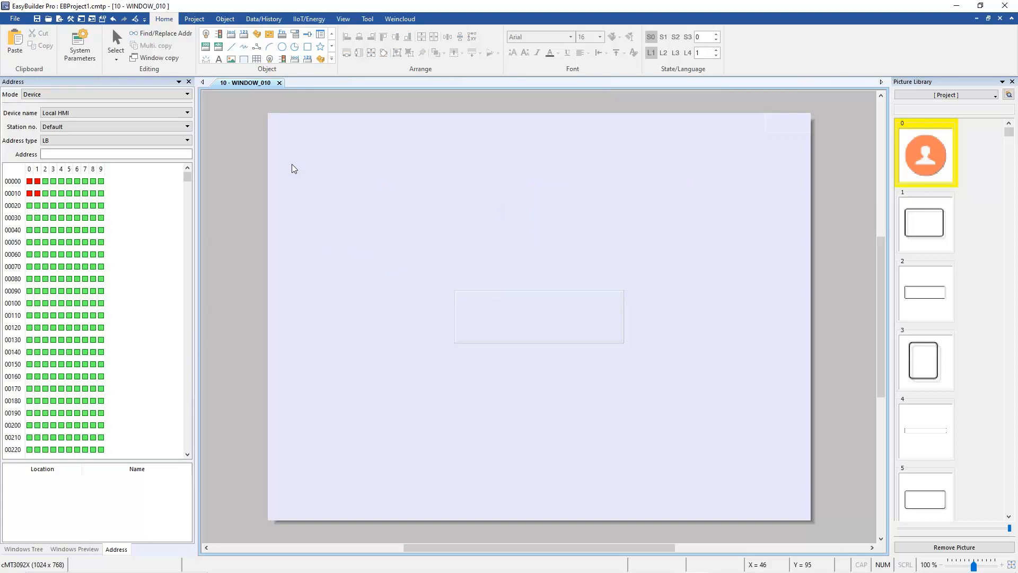
Start a new global action trigger in User secure access mode, with security class Class : A and the trigger condition Obtained.
left_click(225, 19)
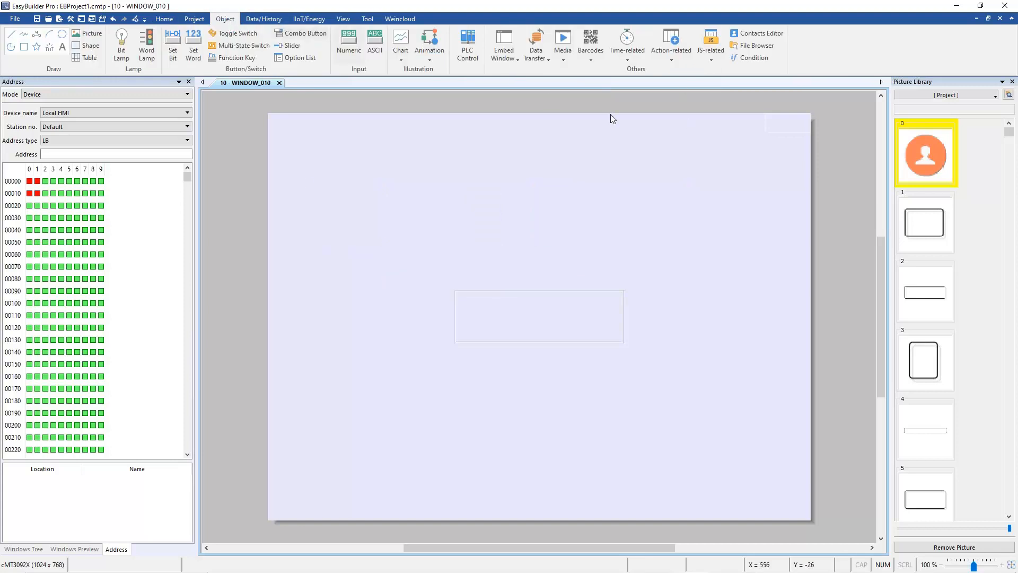
left_click(673, 60)
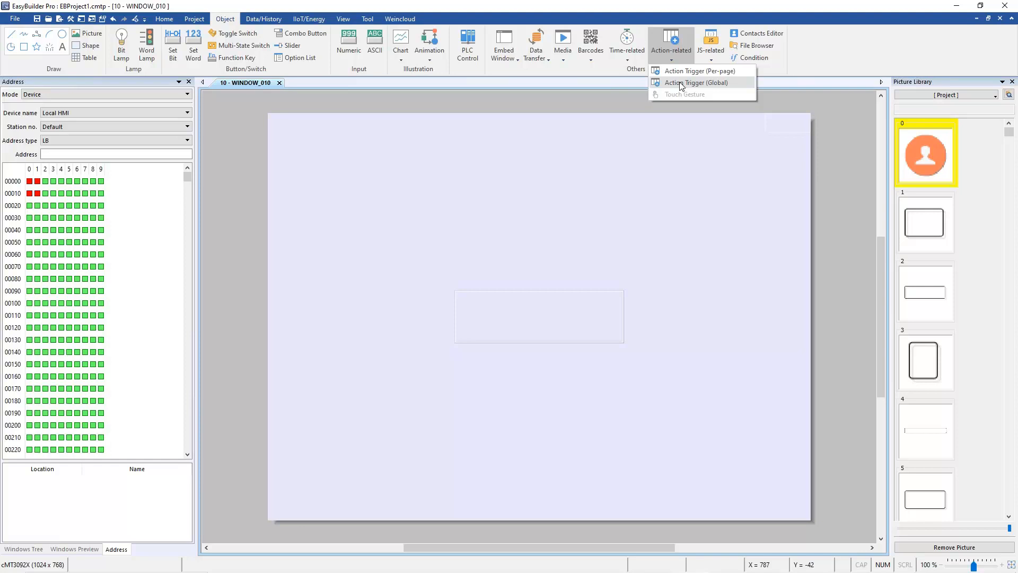
left_click(681, 83)
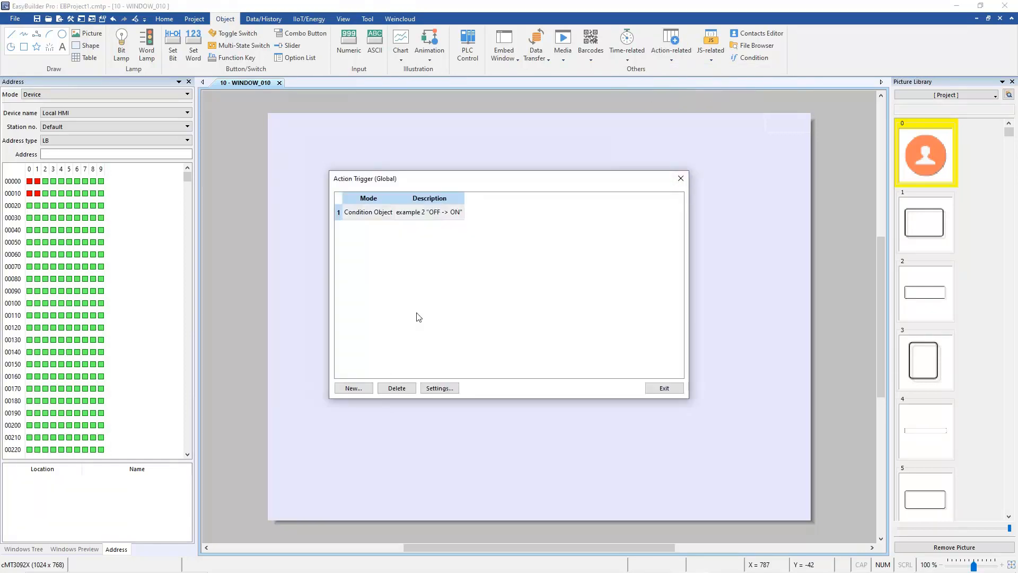
left_click(358, 388)
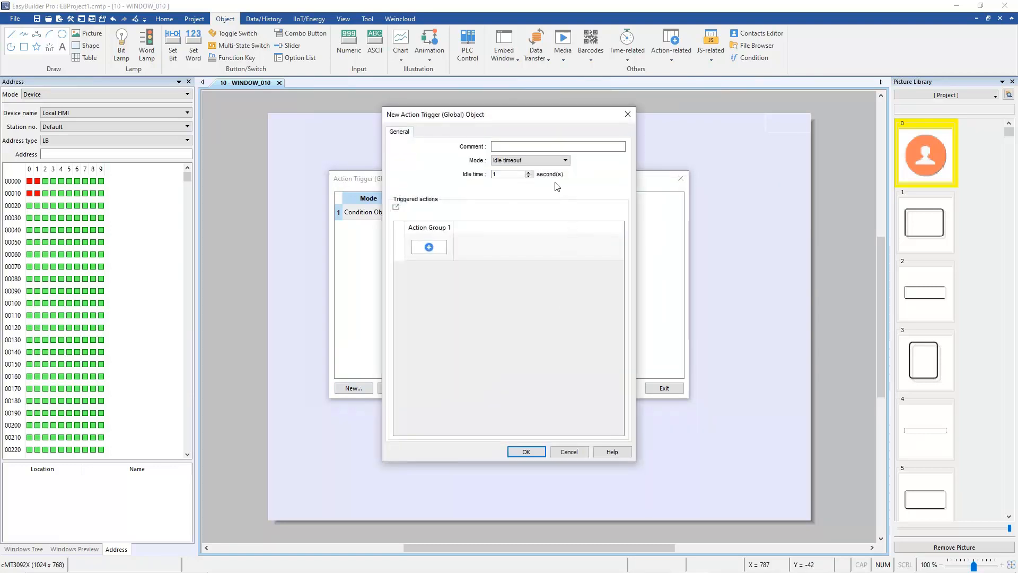
left_click(551, 160)
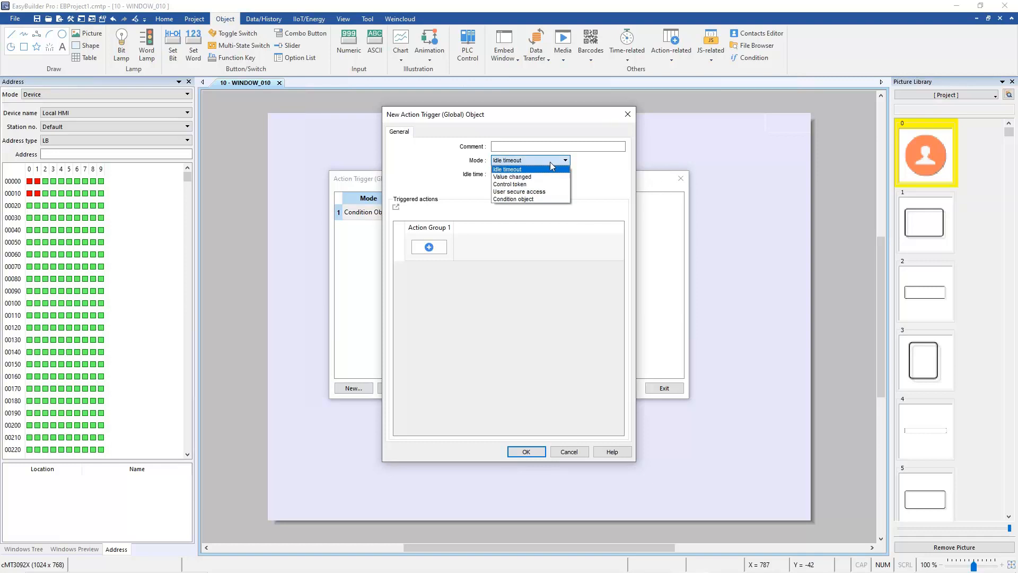
left_click(545, 192)
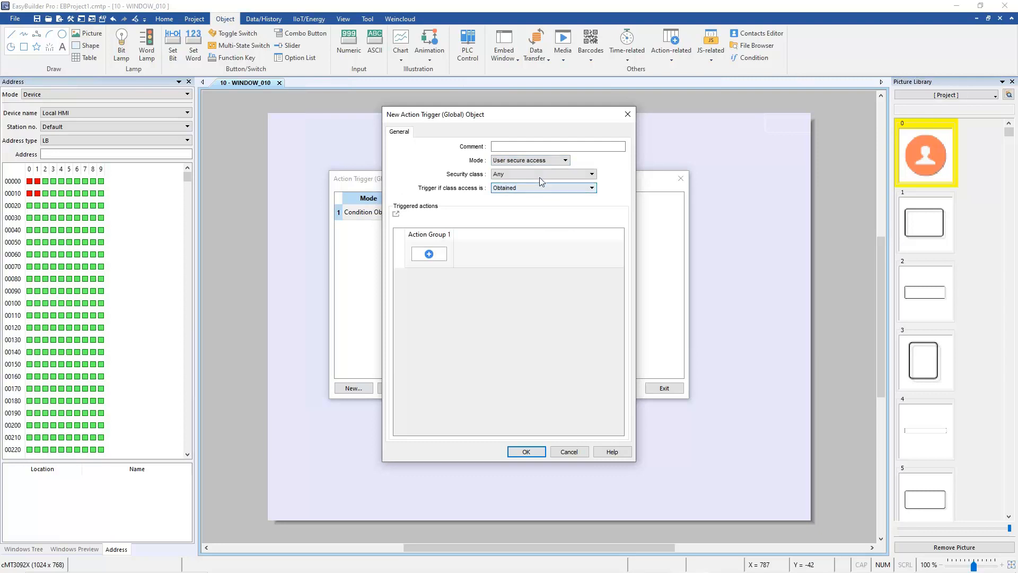
left_click(539, 175)
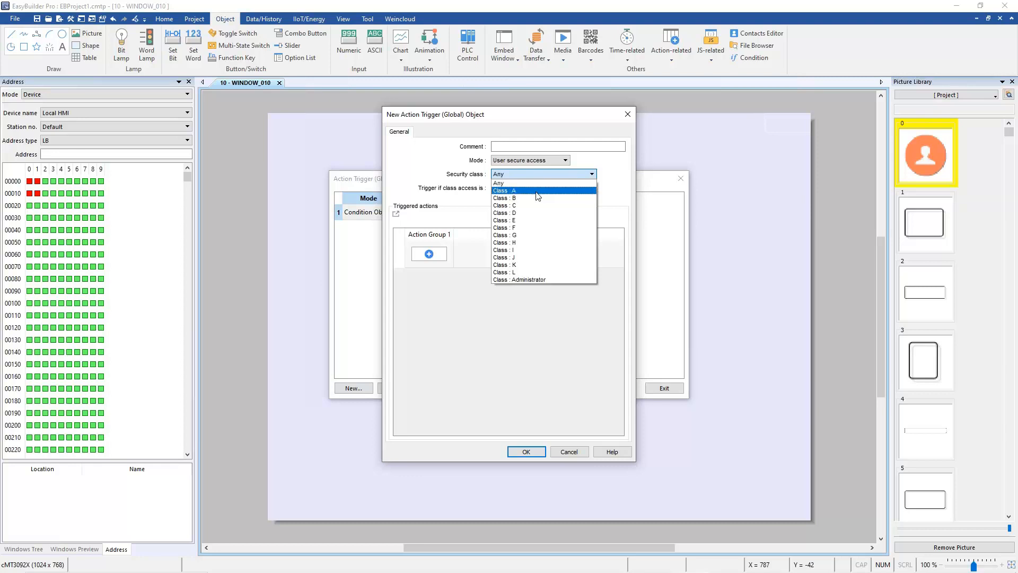
left_click(538, 191)
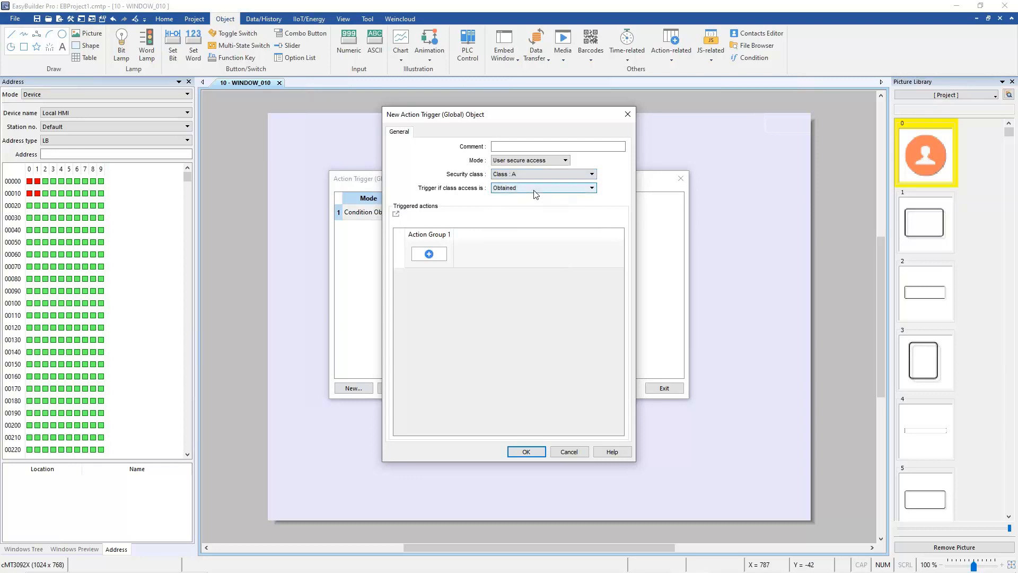
left_click(535, 191)
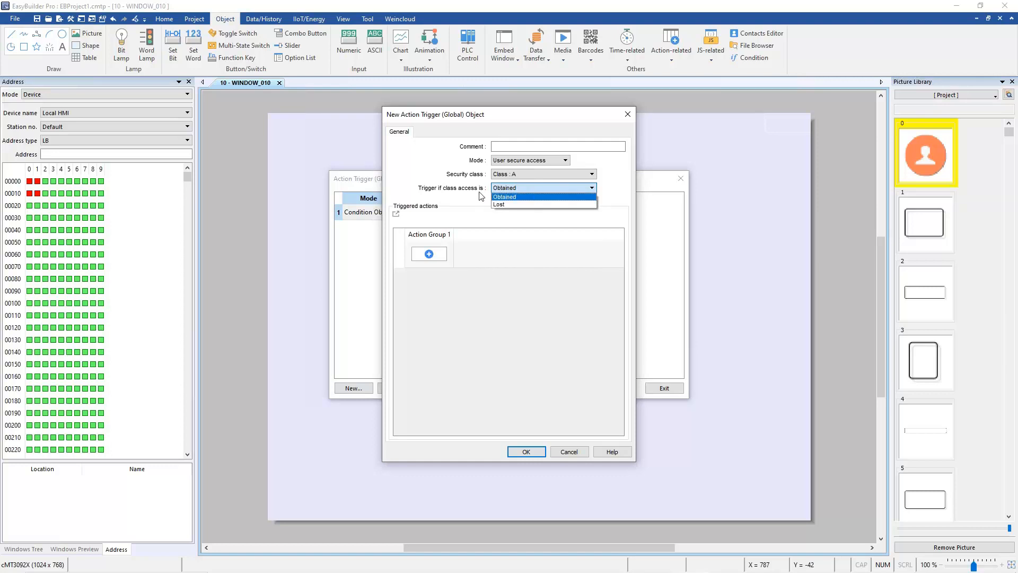
left_click(521, 196)
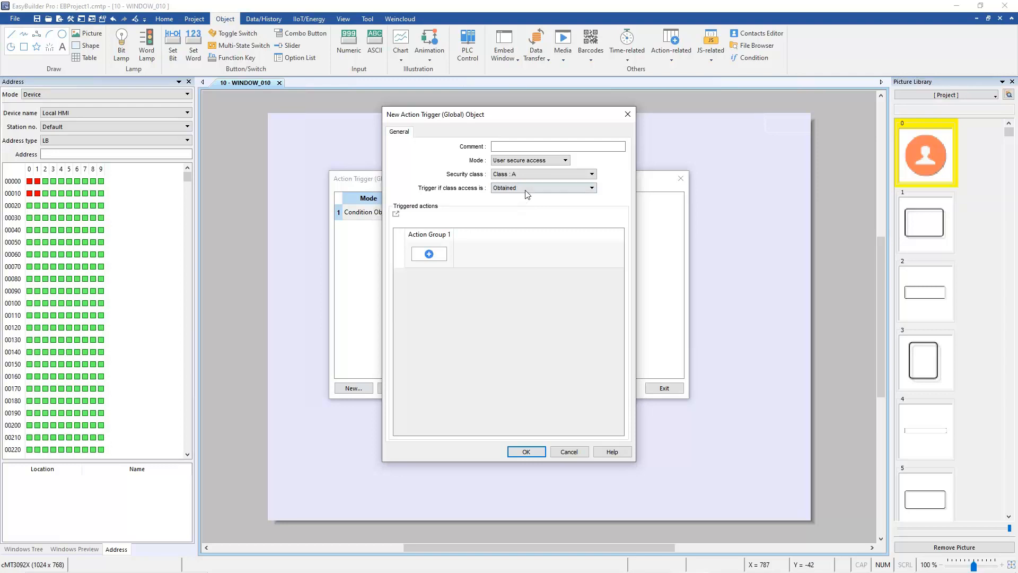
left_click(527, 188)
left_click(526, 188)
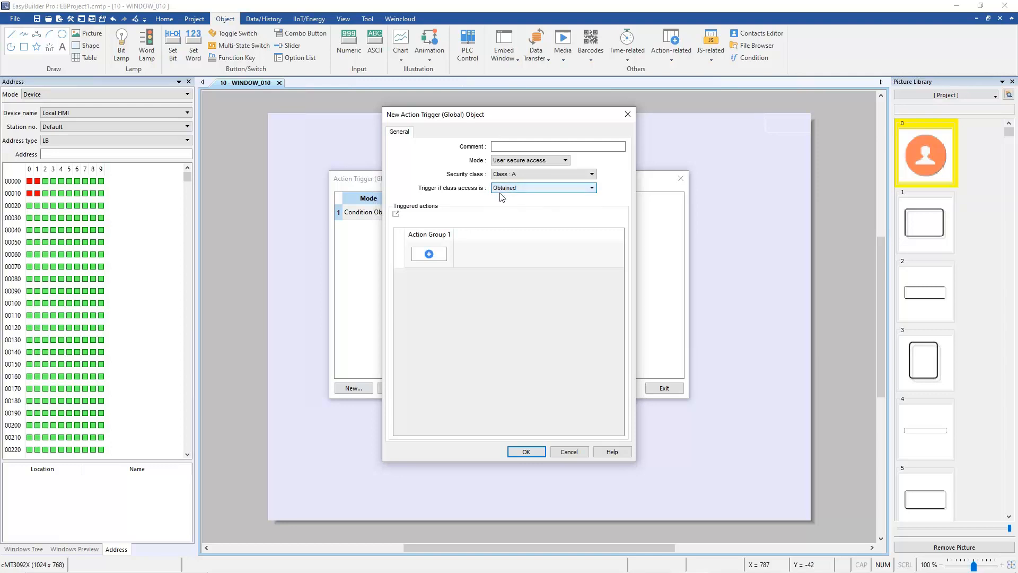
Add a Set Word action writing the constant value 100 to LW-100 on the Local HMI, and save the trigger.
left_click(431, 256)
left_click(609, 328)
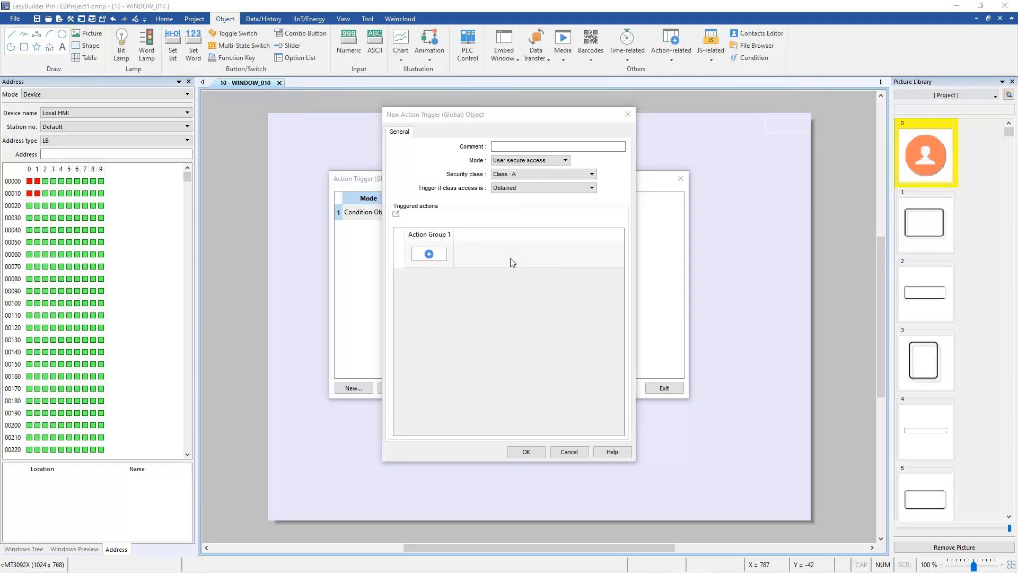
double_click(478, 192)
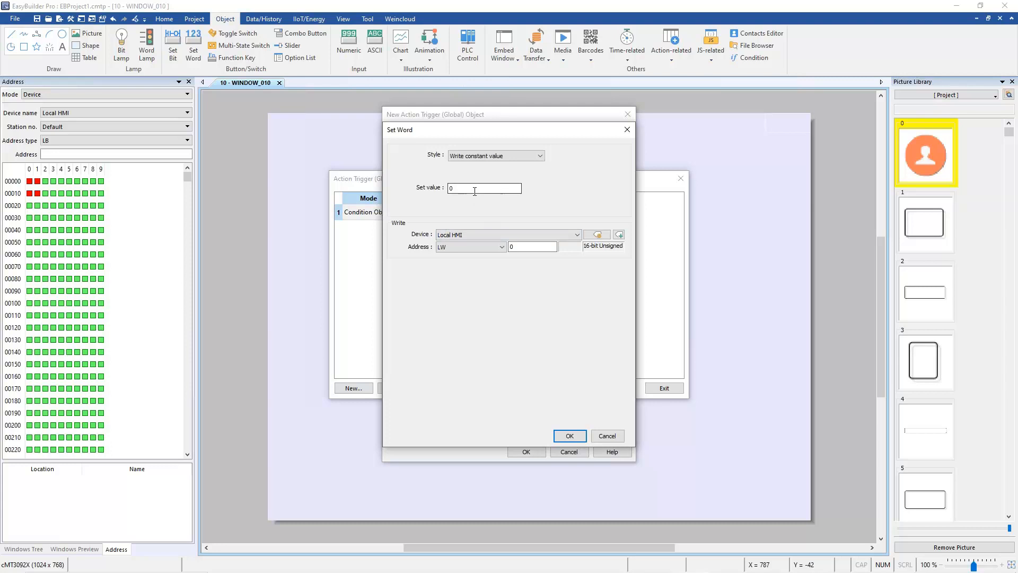
type("100")
key("Tab")
type("100")
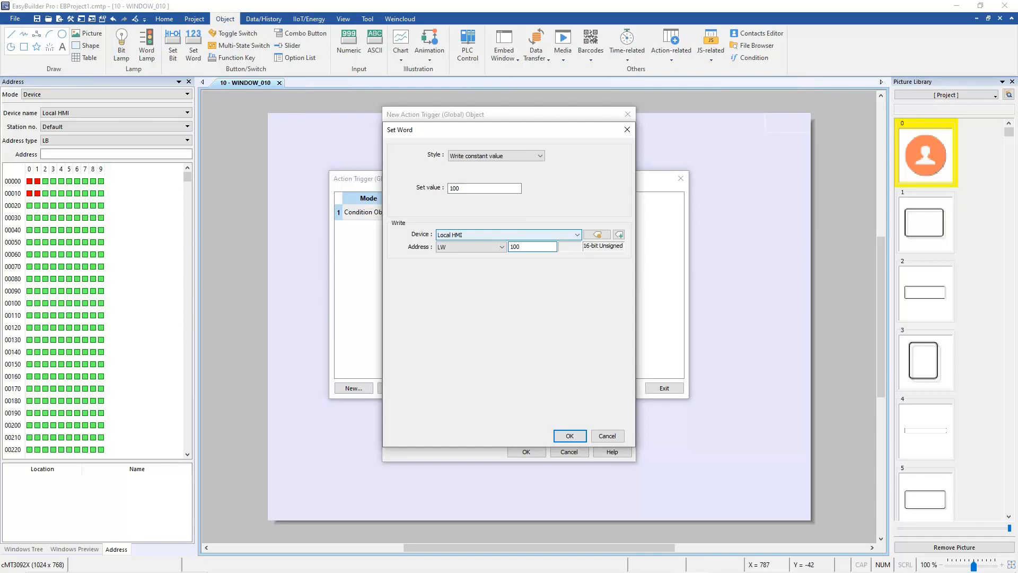
left_click(570, 435)
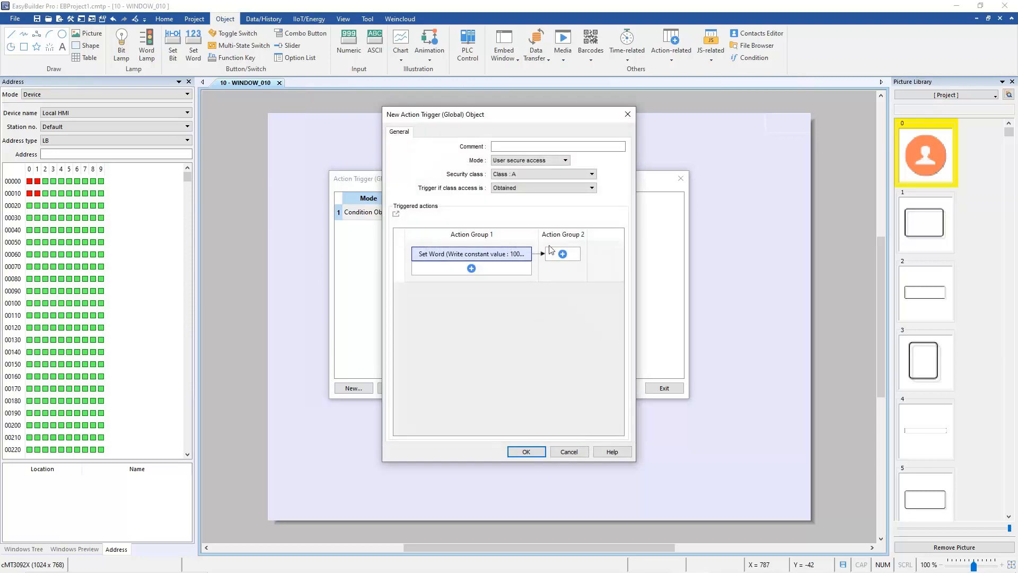
left_click(526, 451)
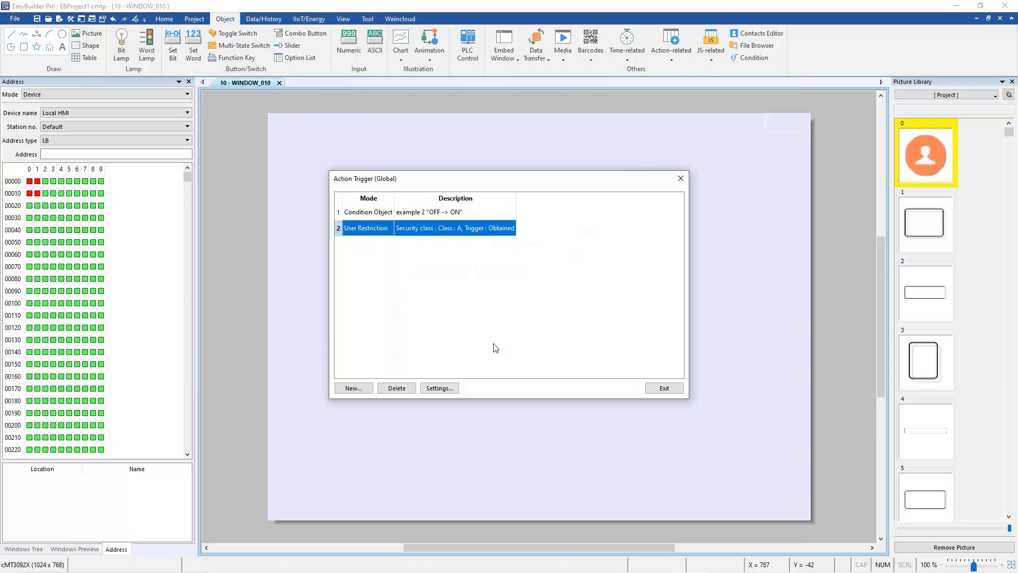
Start another User secure access trigger for Class : A, removing the copied Set Word action and setting the trigger condition to Lost.
left_click(354, 388)
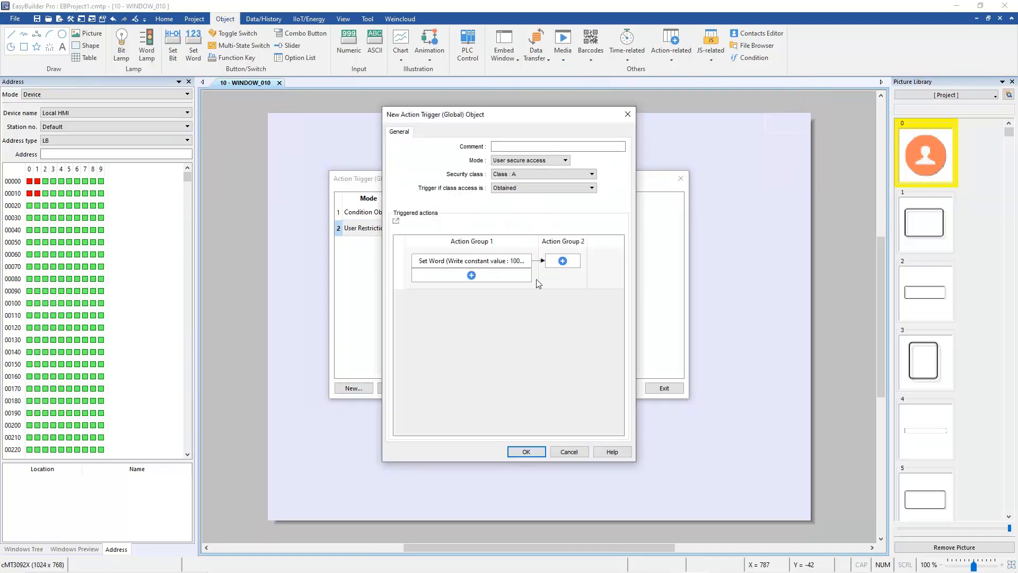
left_click(524, 261)
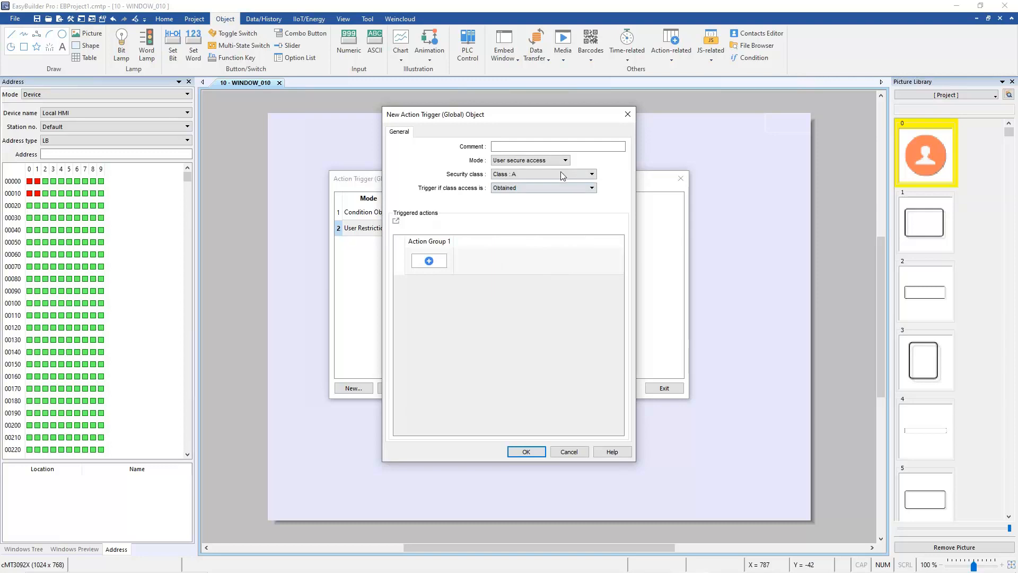
left_click(526, 161)
left_click(527, 161)
left_click(538, 189)
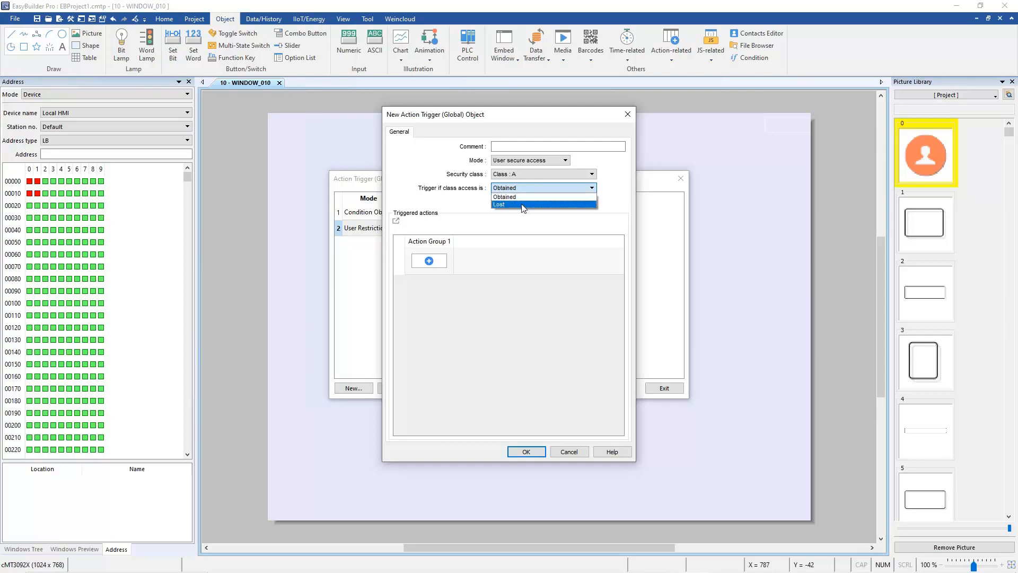
left_click(523, 205)
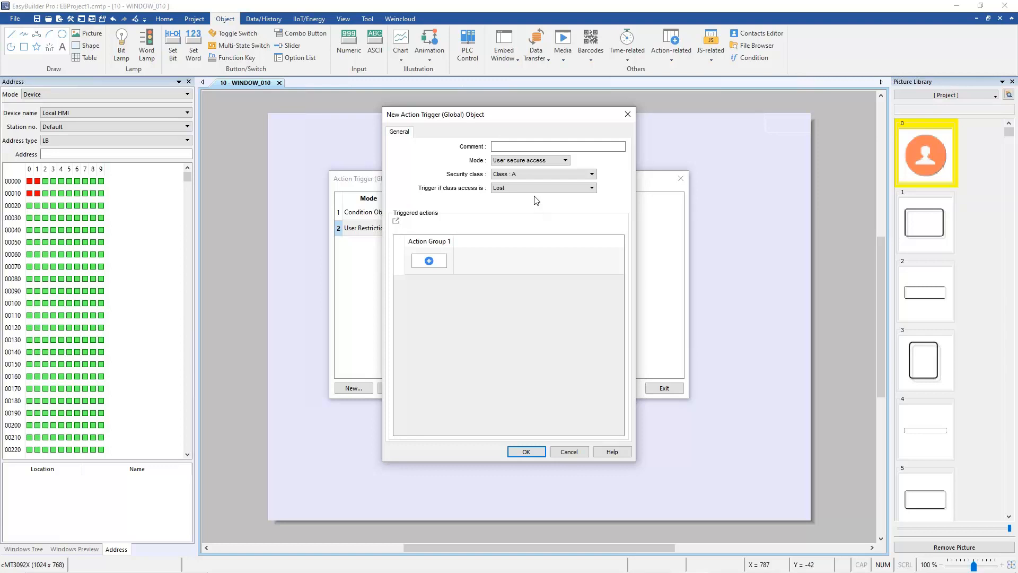
left_click(536, 188)
left_click(536, 188)
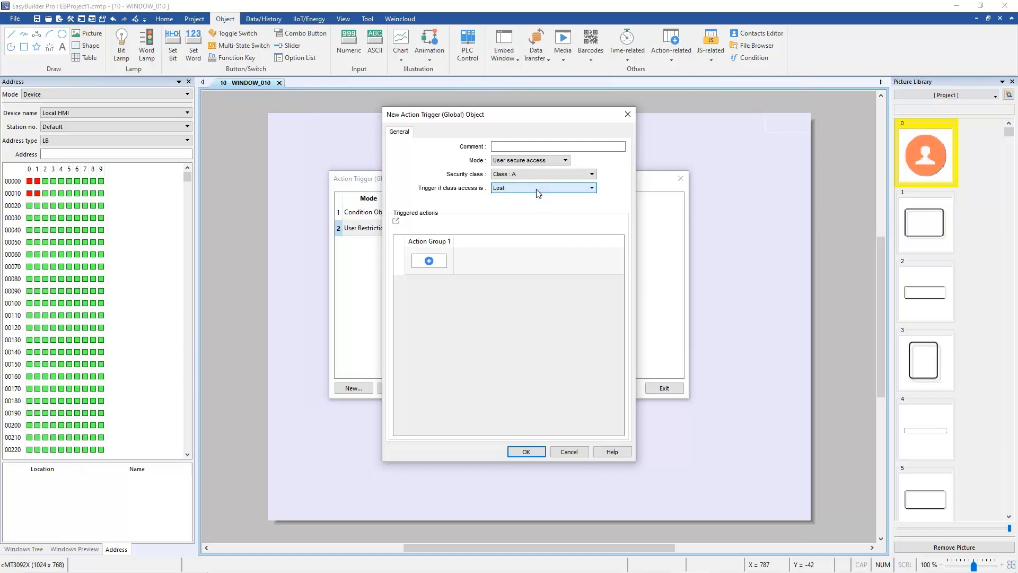
Add a Set Word action writing the constant value 50 to LW-100 for lost access, and save the trigger.
left_click(428, 260)
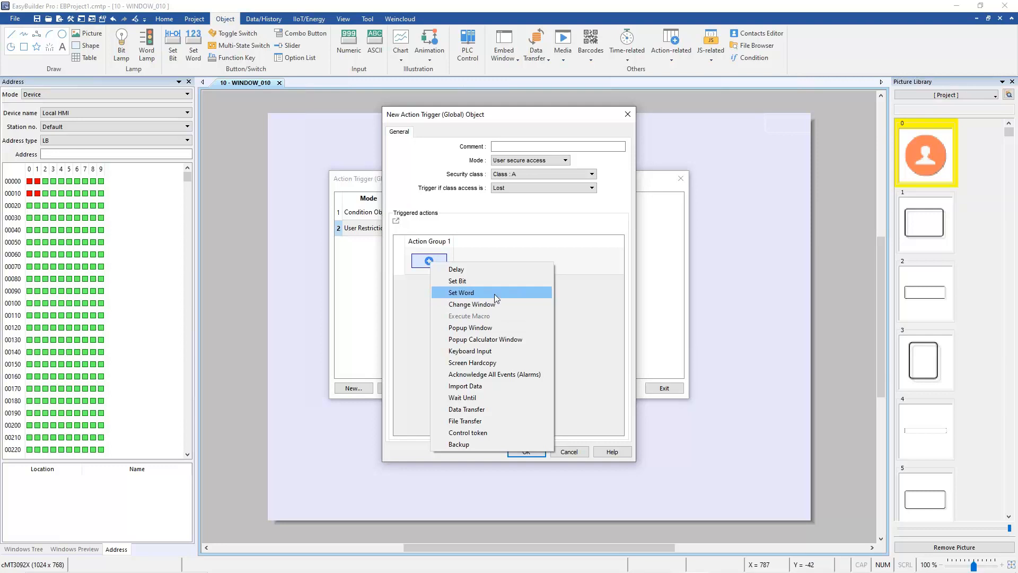
left_click(596, 326)
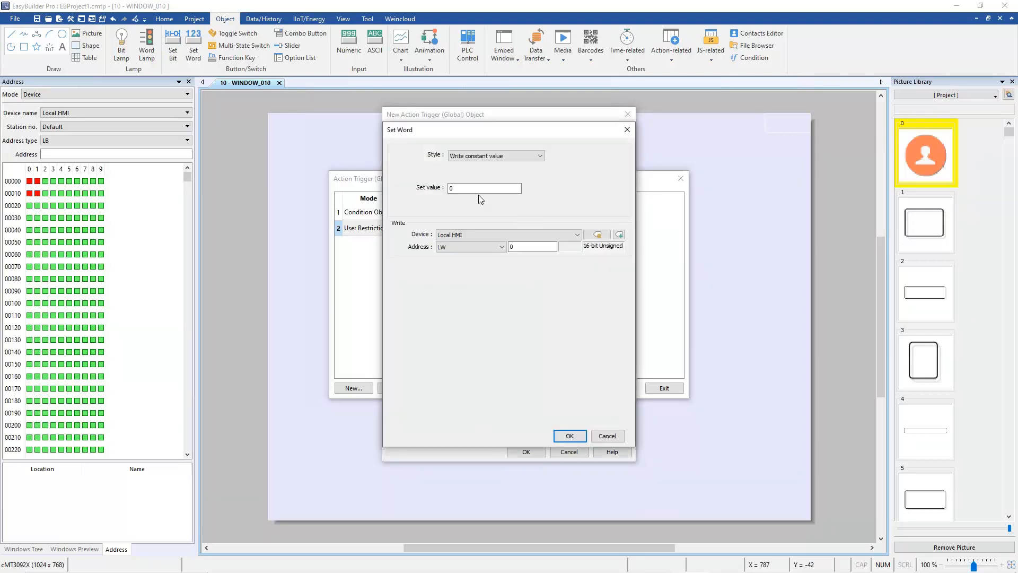
type("5")
left_click_drag(534, 244, 499, 247)
type("100")
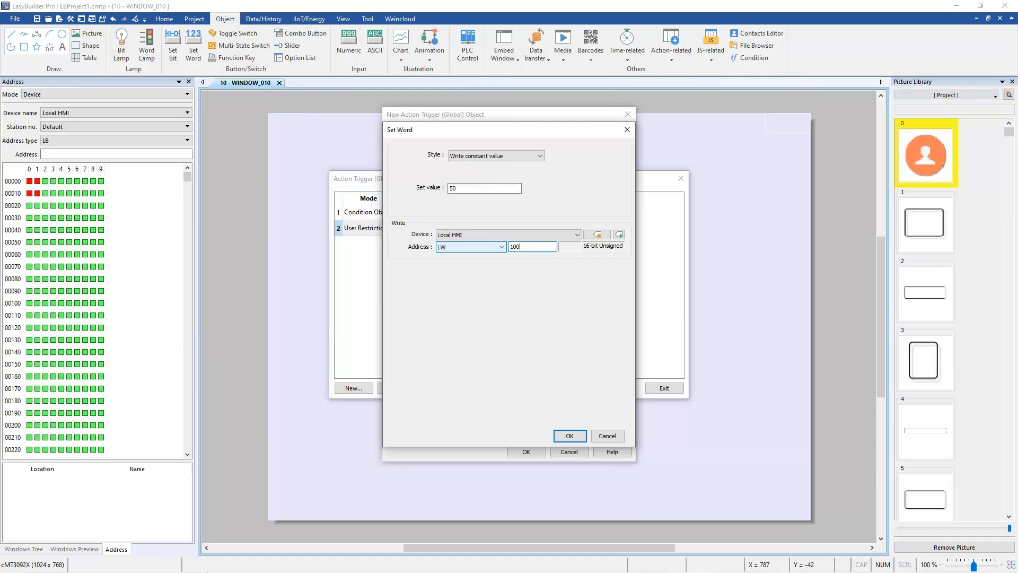
left_click(570, 436)
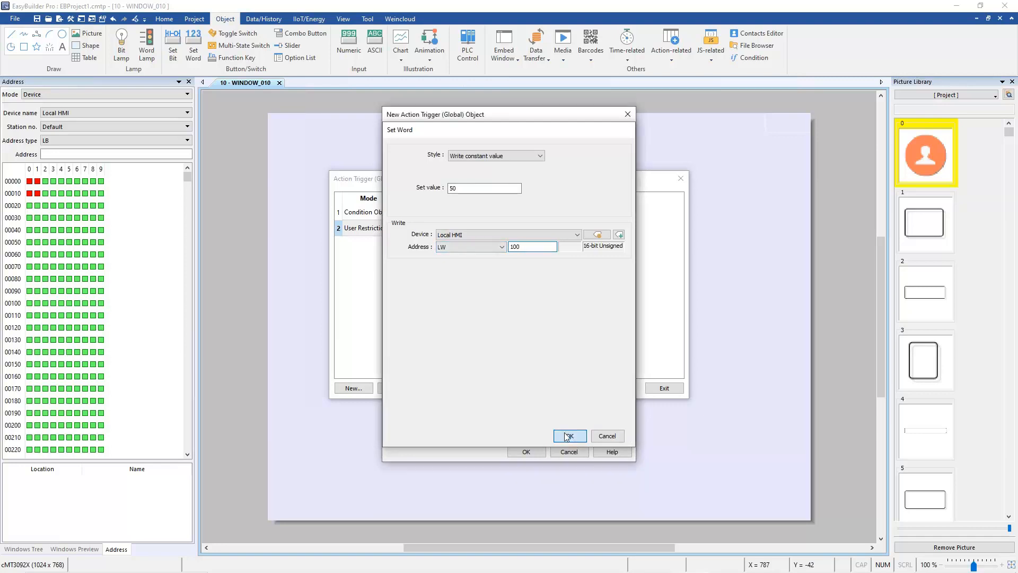
left_click(526, 452)
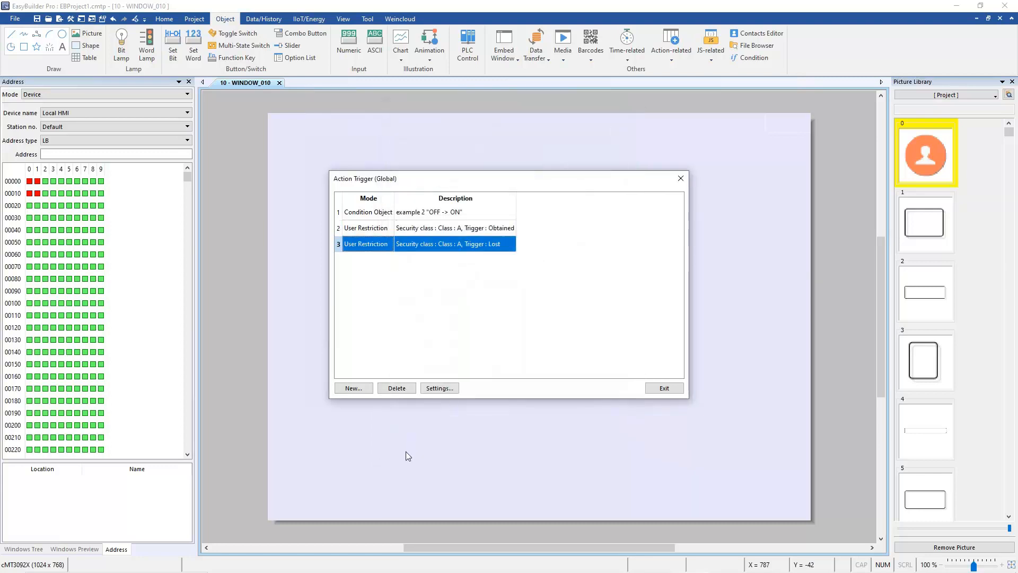
key("alt+Tab")
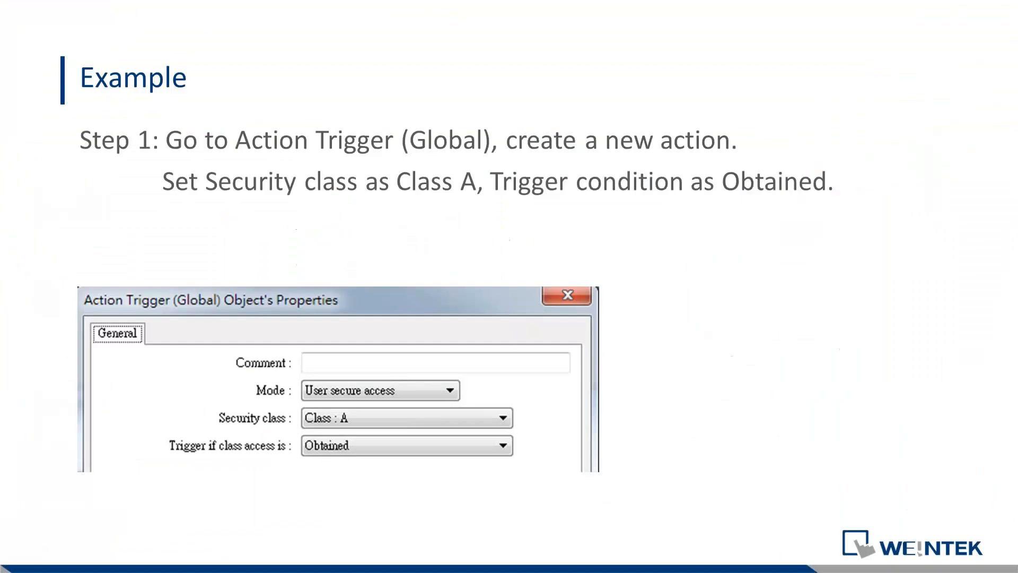
key("Right")
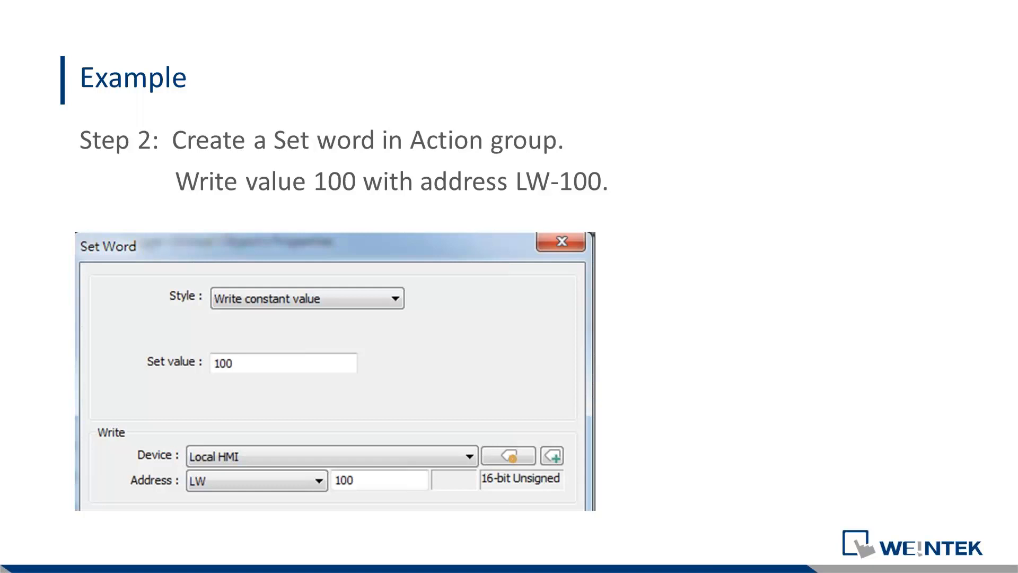
key("Right")
key("Right")
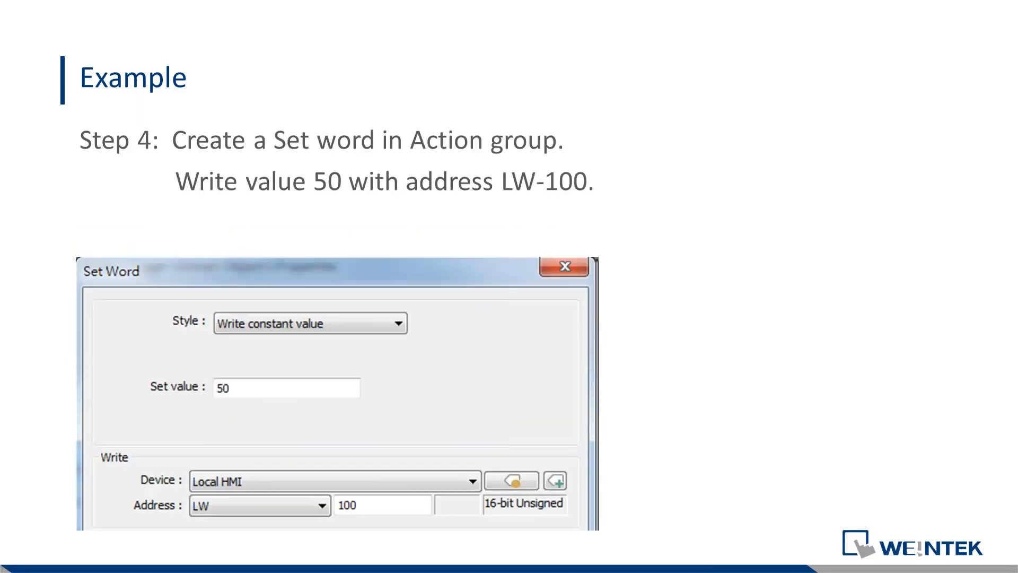
key("Left")
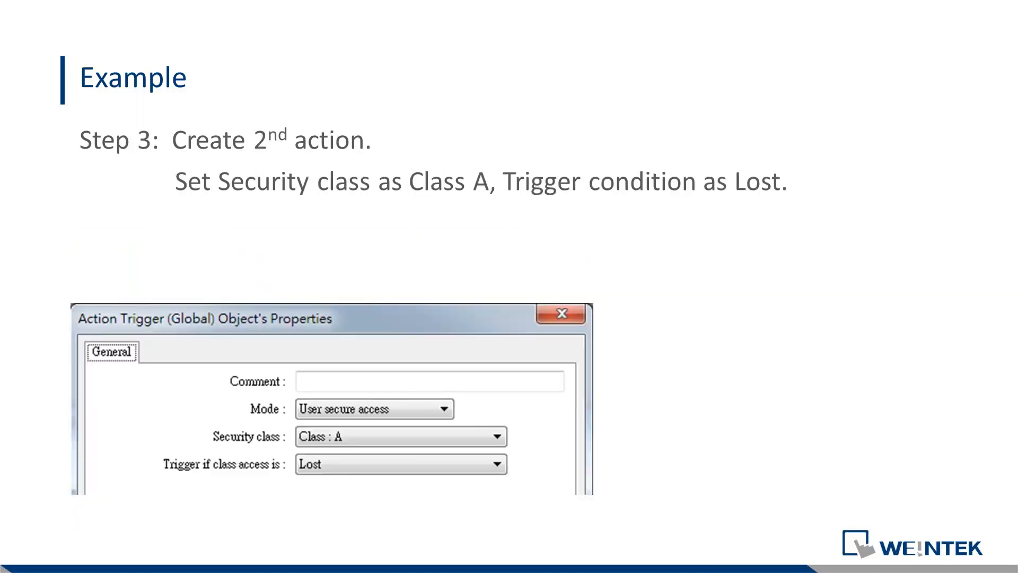
key("Right")
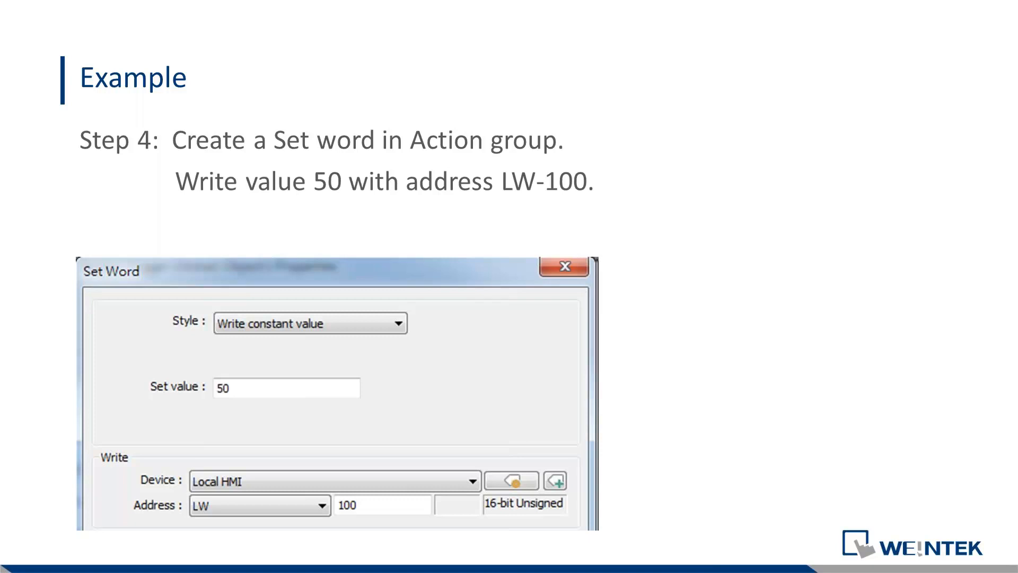
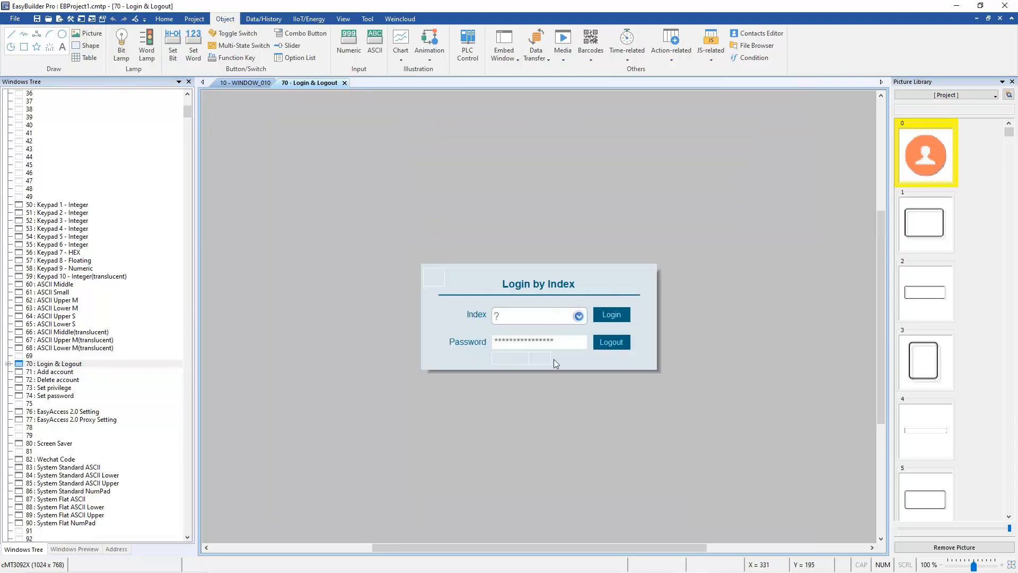
Open window 10, WINDOW_010, for editing.
scroll(186, 110, "up", 2)
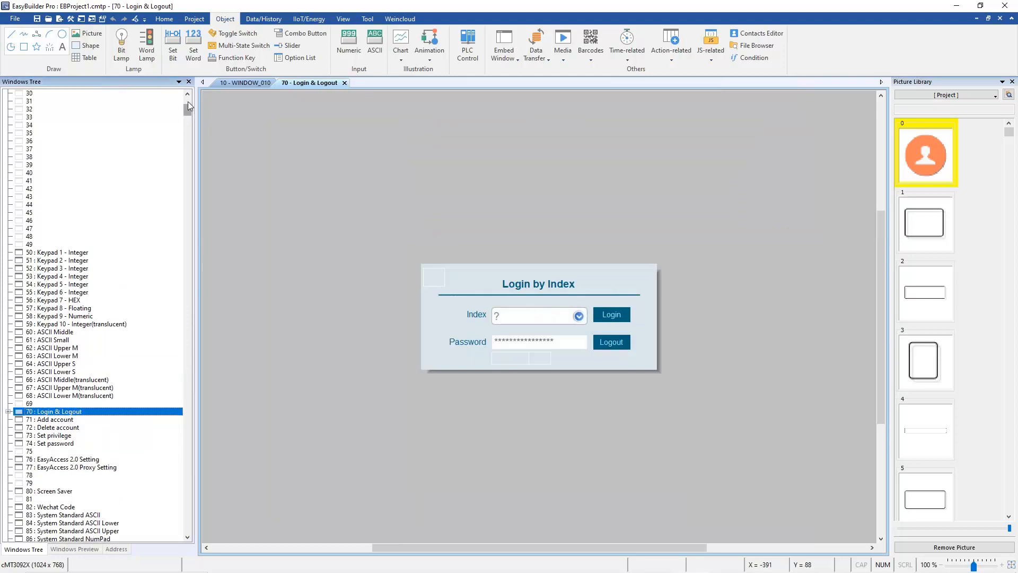
scroll(187, 101, "up", 9)
left_click(55, 150)
double_click(55, 149)
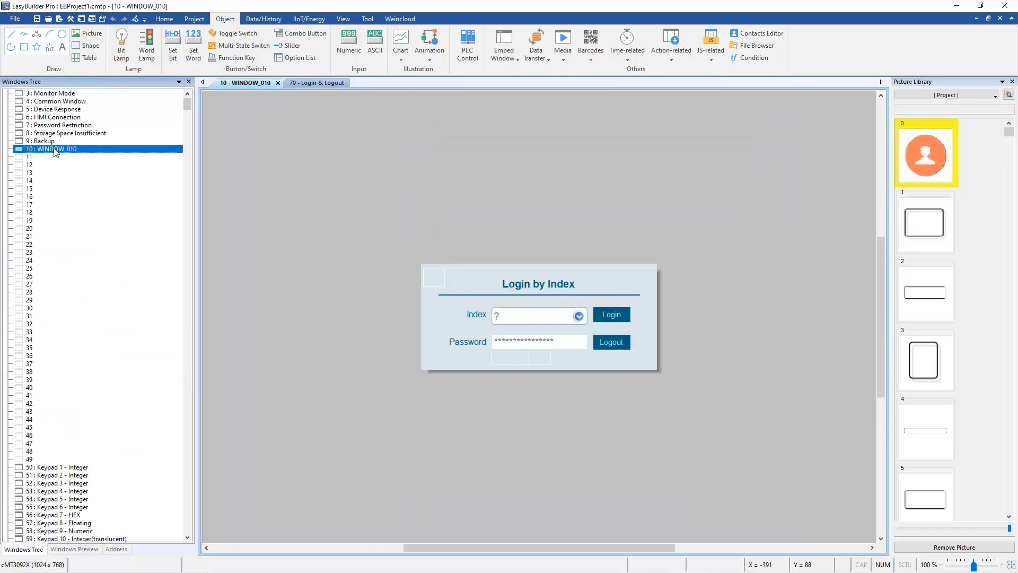
Add a function key that displays window 70, Login & Logout, as a popup, placing it at about X 500, Y 500.
left_click(231, 57)
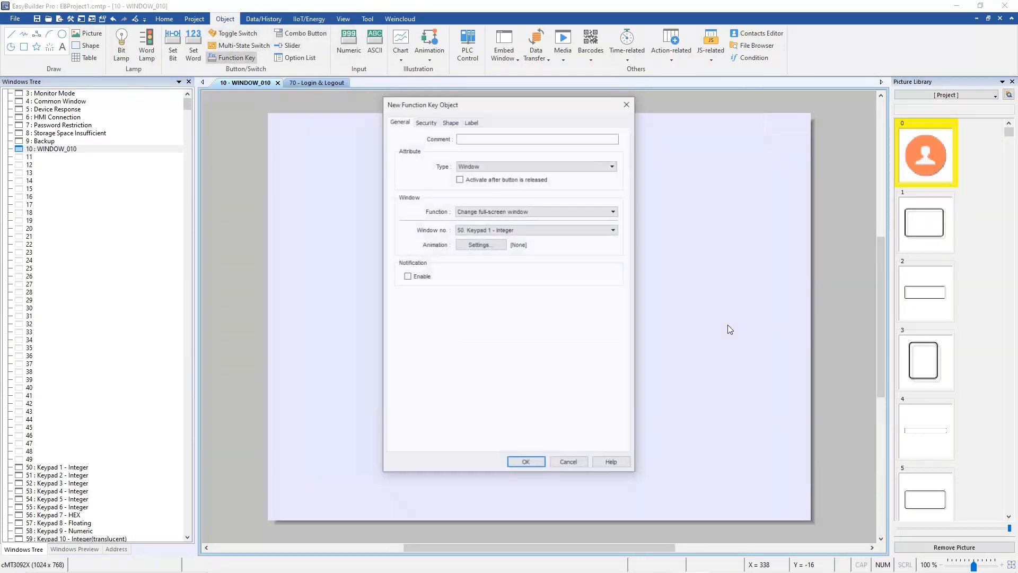
left_click(511, 232)
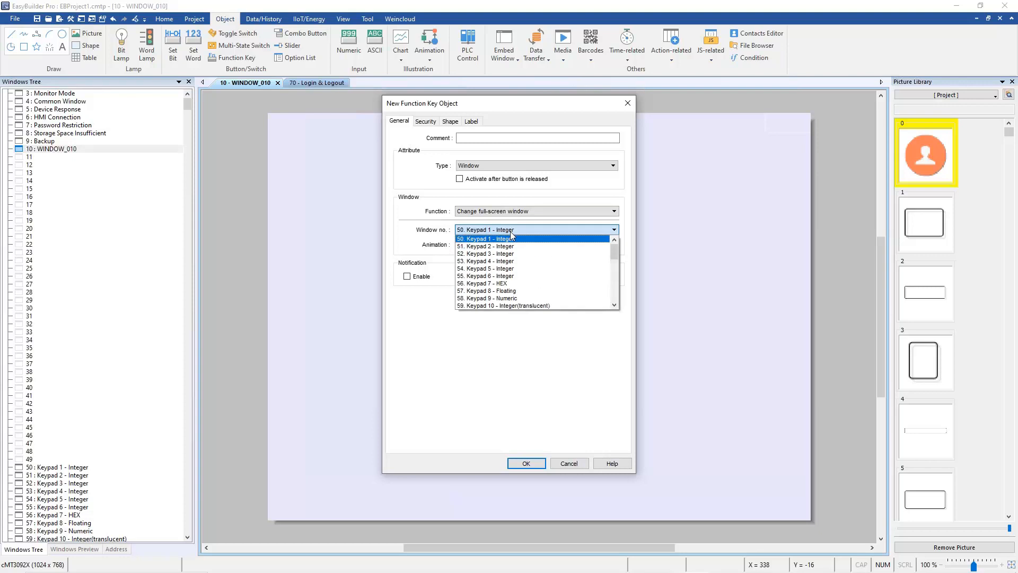
left_click_drag(613, 256, 615, 273)
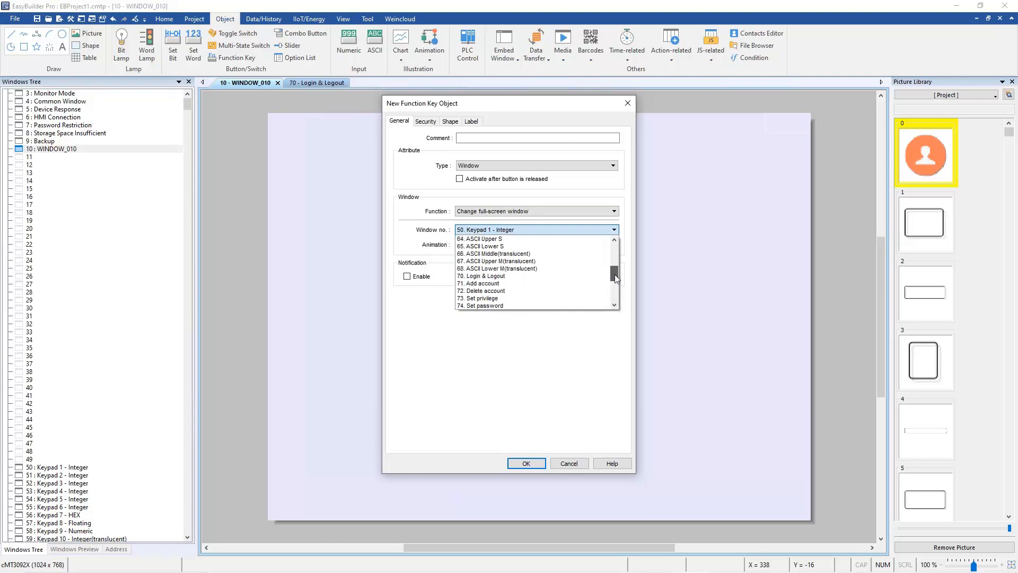
left_click(548, 283)
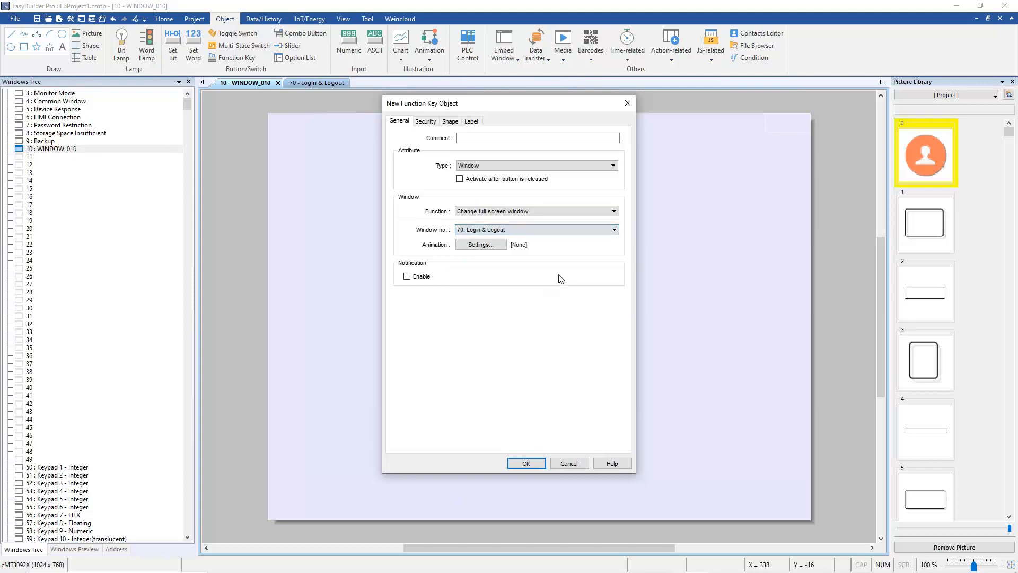
left_click(512, 212)
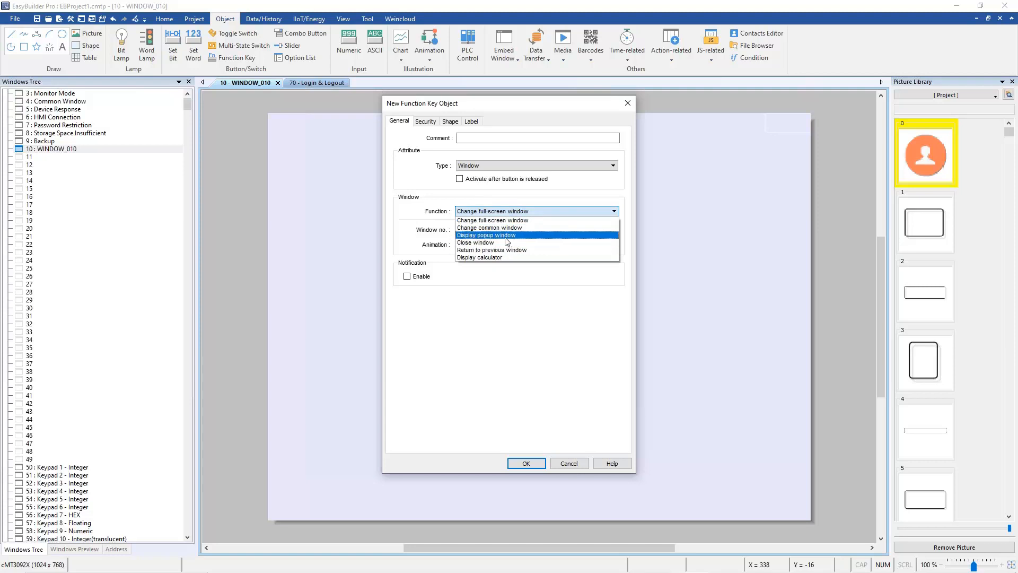
left_click(507, 236)
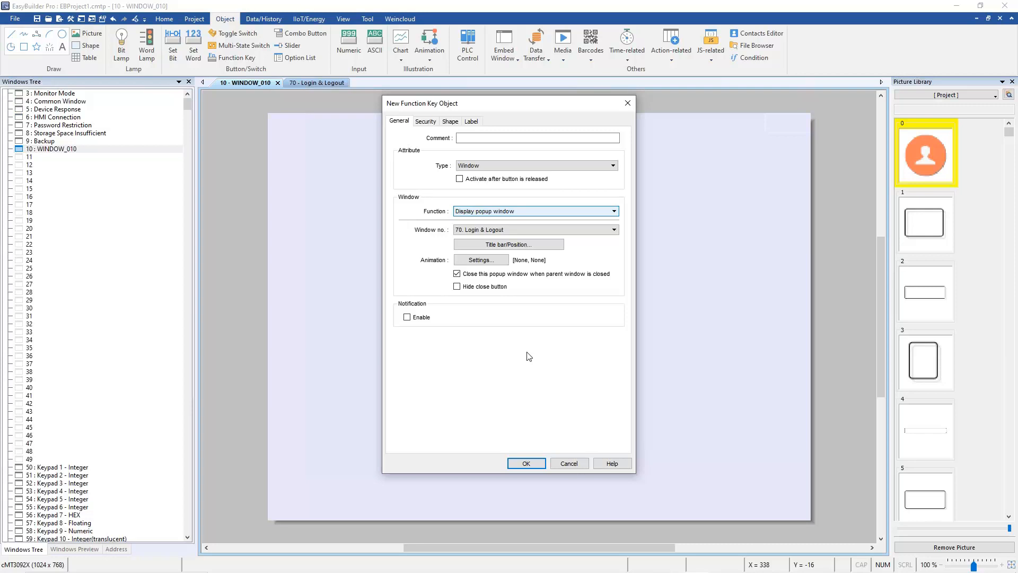
left_click(526, 462)
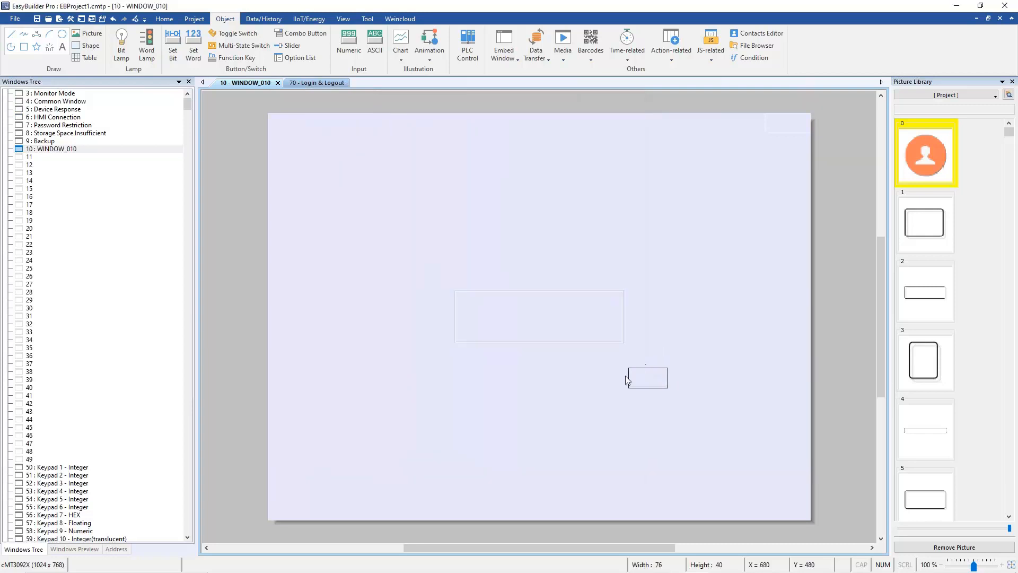
left_click(535, 387)
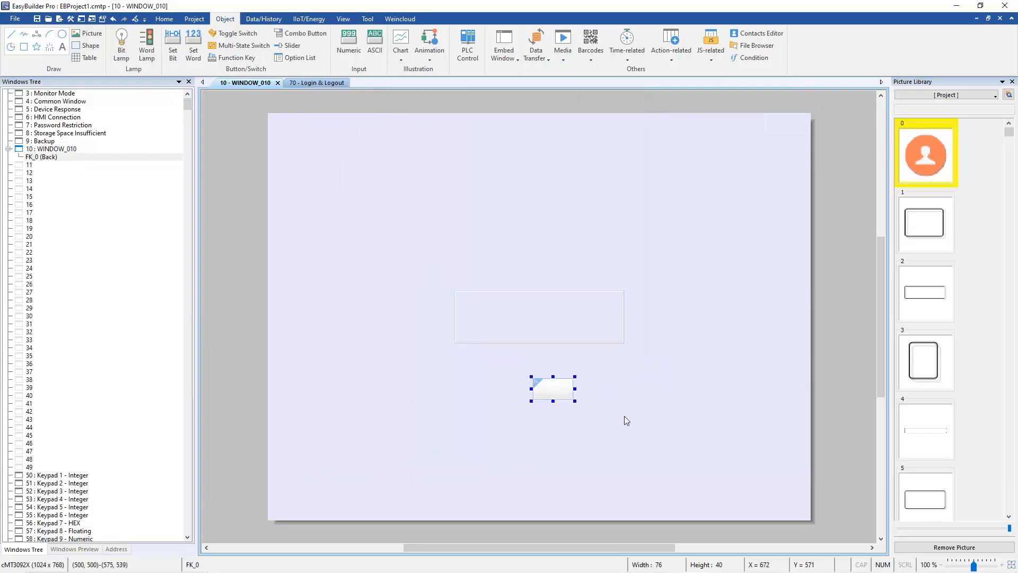
Add a numeric object that reads and writes LW-100 on the Local HMI, and move it near the window's left edge.
left_click(347, 50)
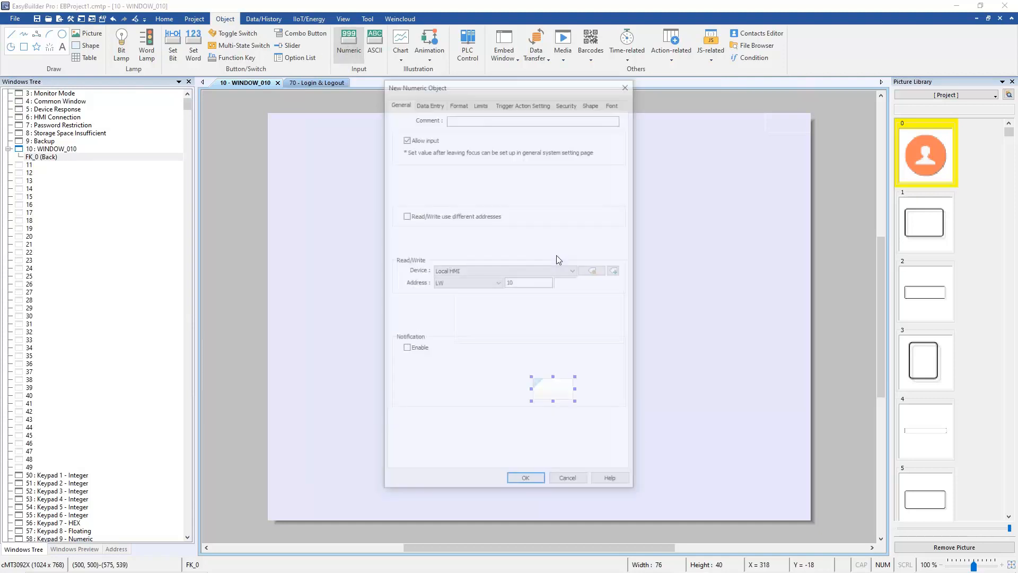
left_click(525, 285)
double_click(525, 285)
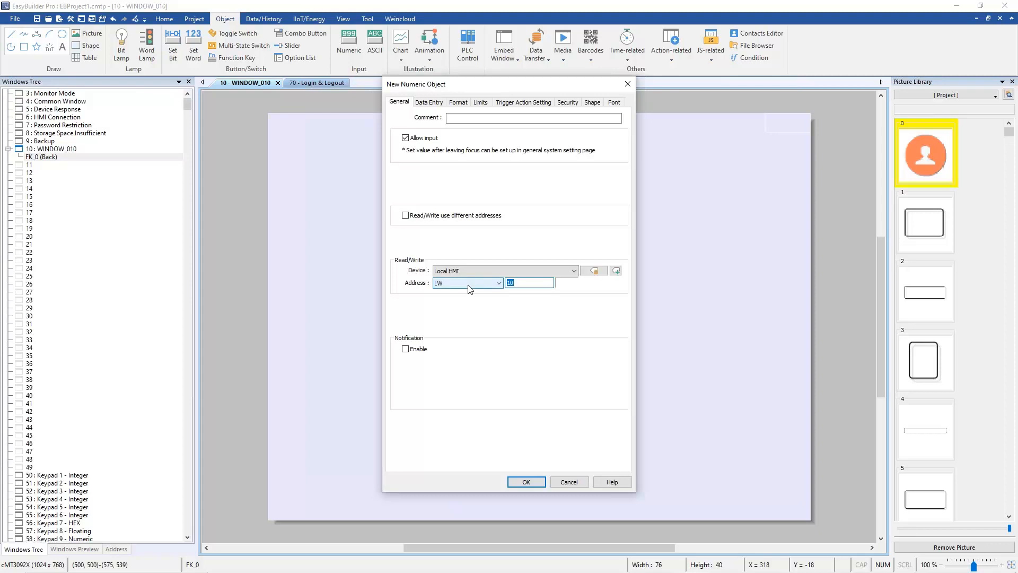
type("100")
left_click(526, 481)
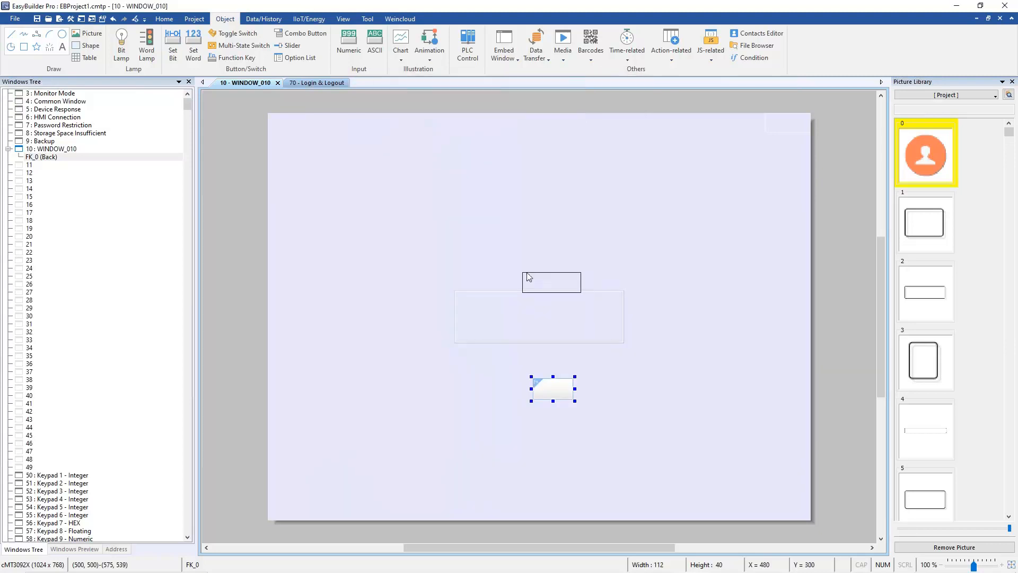
left_click(528, 277)
left_click_drag(576, 285, 345, 305)
Inspect the function key's popup title bar and start position settings, comparing the Center and Custom options.
left_click(561, 392)
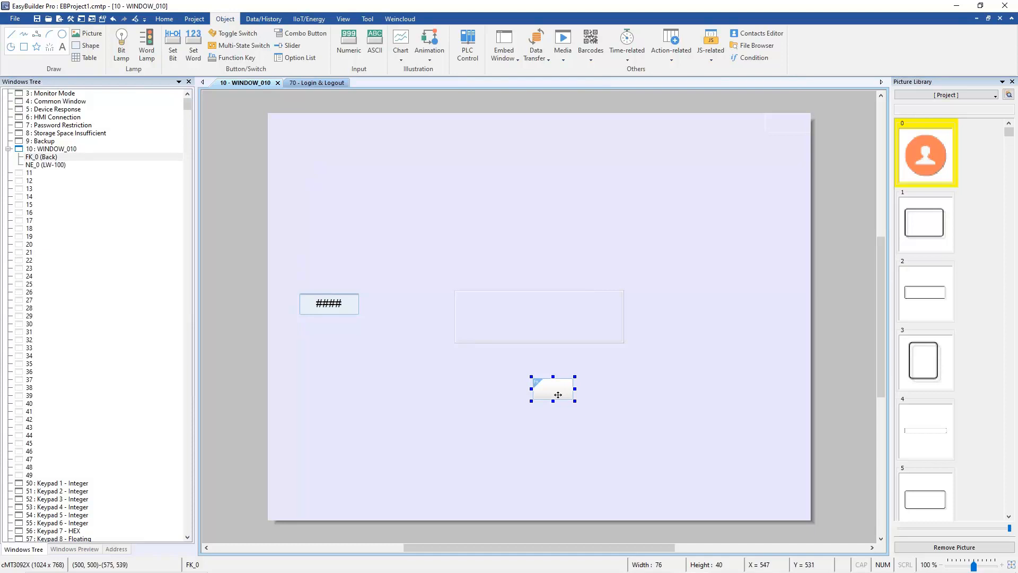
double_click(557, 394)
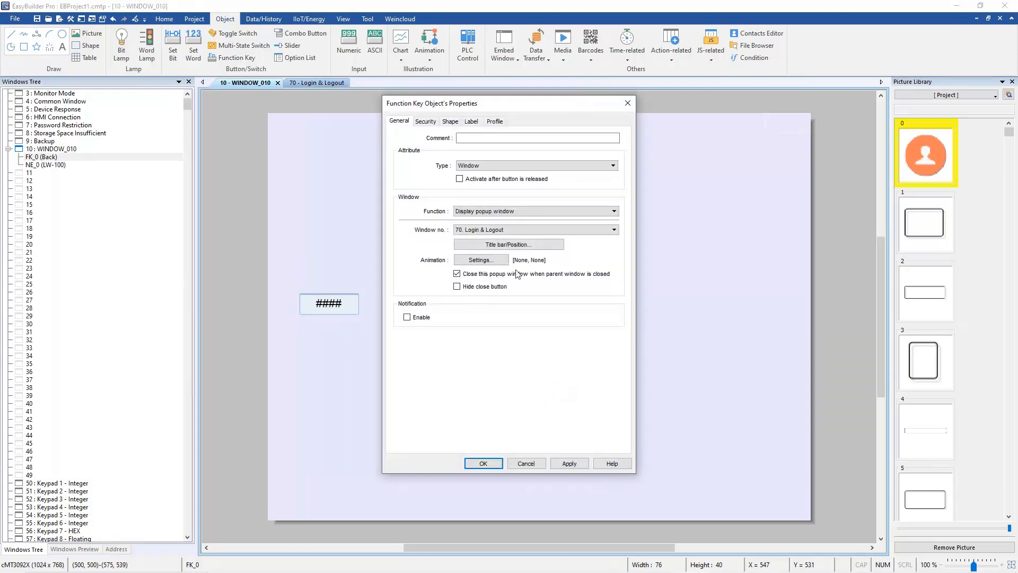
left_click(528, 247)
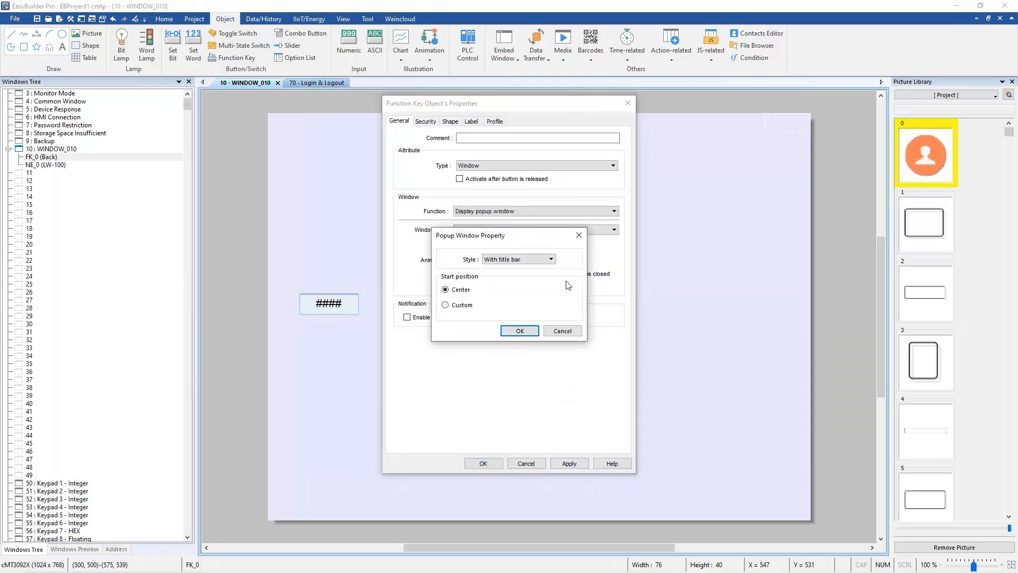
left_click(461, 306)
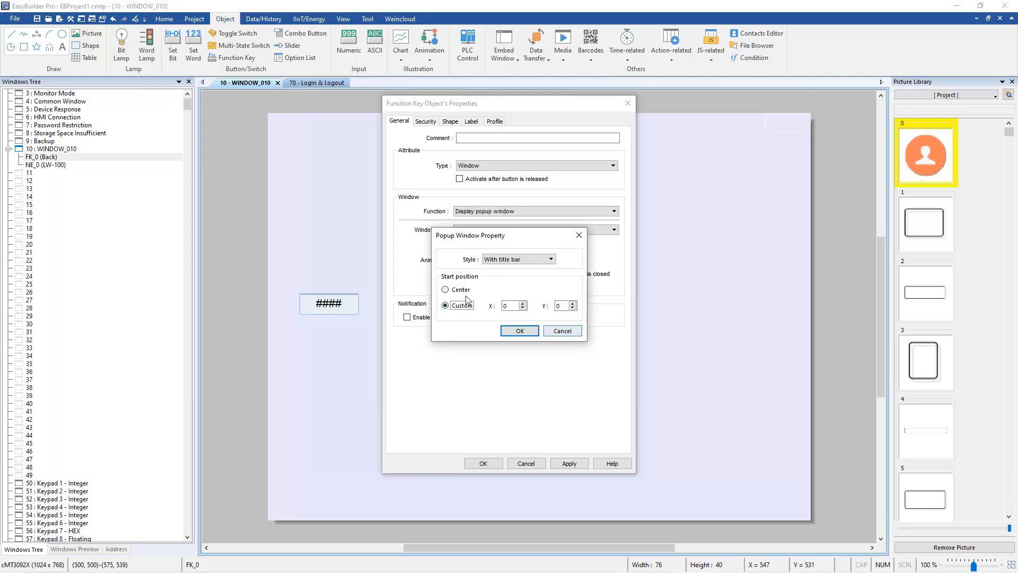
left_click(448, 289)
left_click(563, 331)
left_click(483, 463)
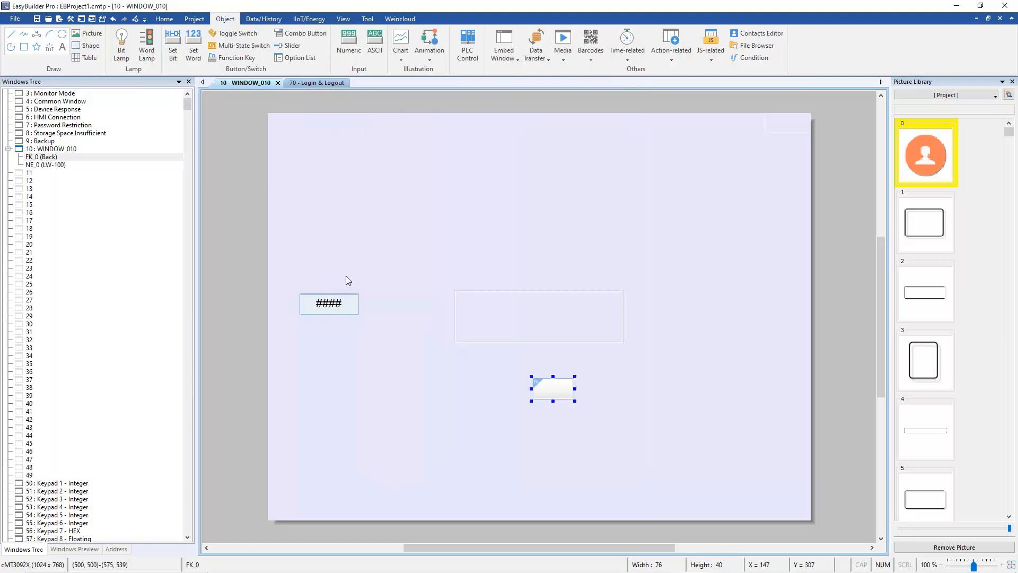
mouse_move(472, 570)
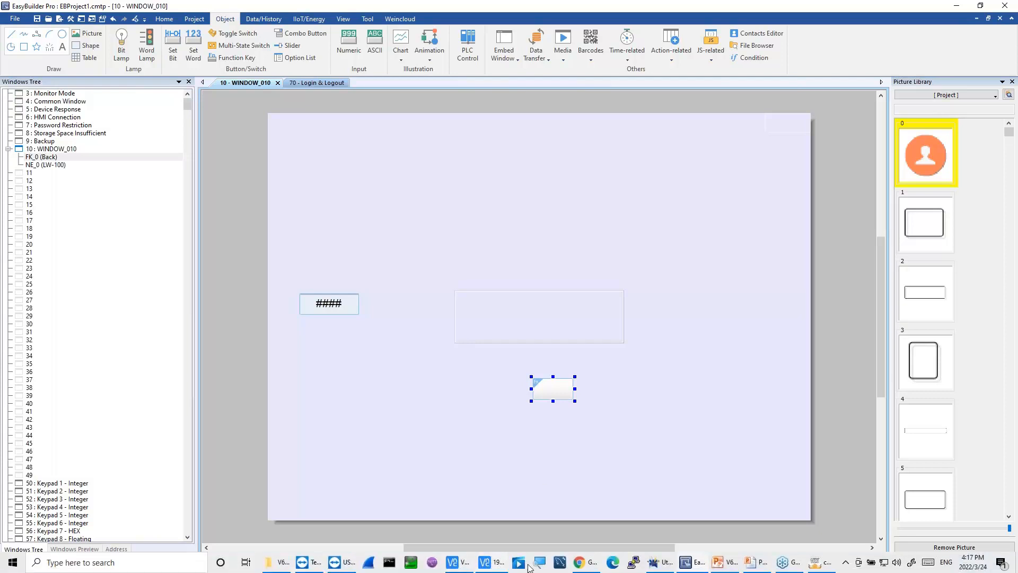
left_click(760, 563)
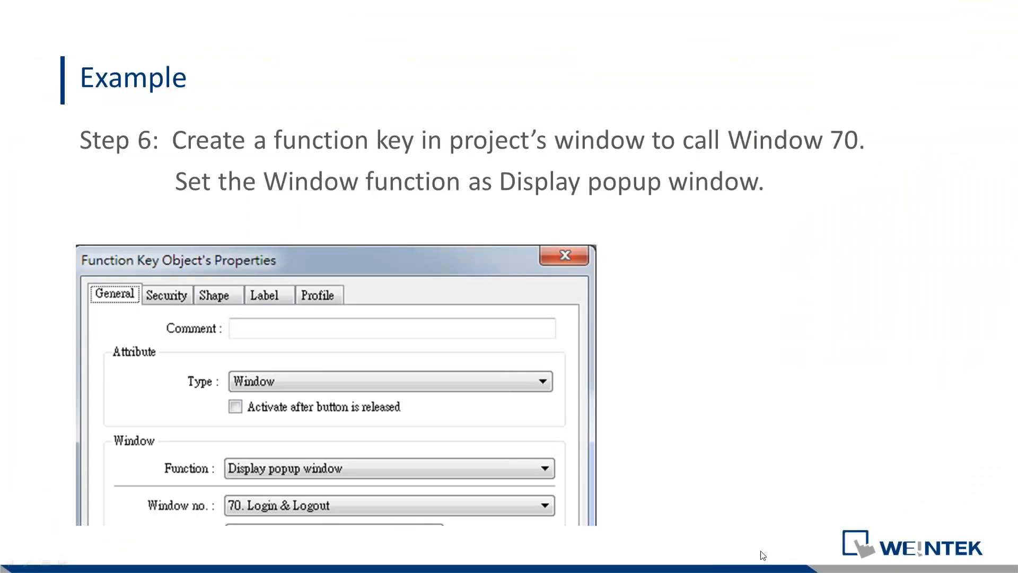
left_click(762, 554)
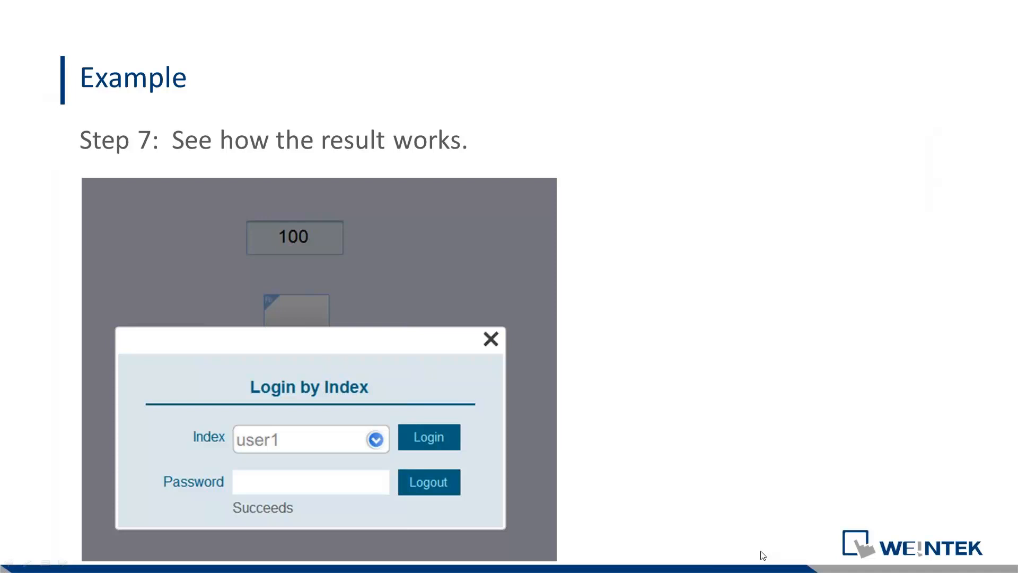
key("alt+Tab")
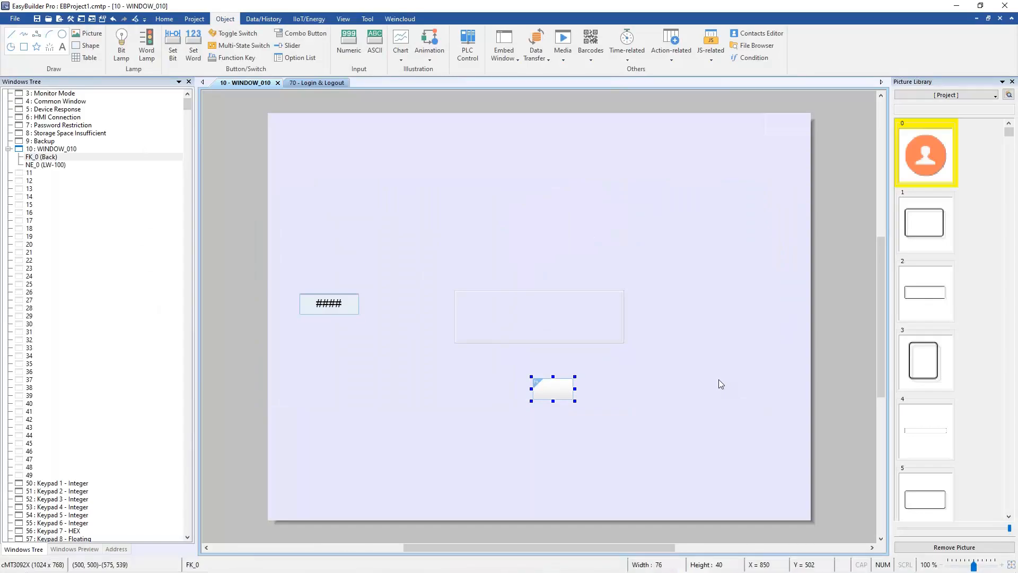
Run the project simulation, open the login popup with the function key, and log in as user1 with the account password.
key("F4")
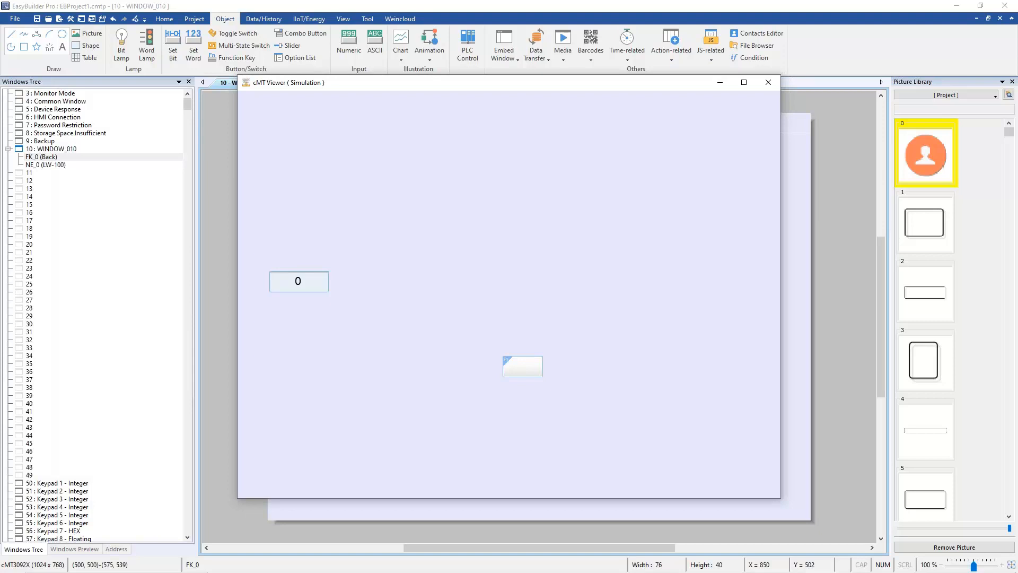
left_click(533, 364)
left_click(546, 302)
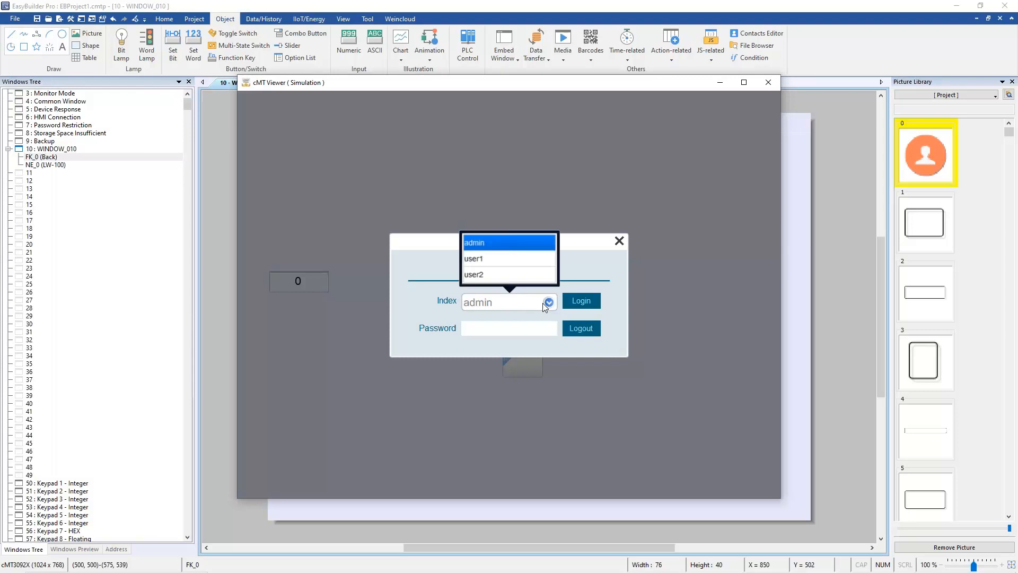
left_click(499, 259)
left_click(510, 327)
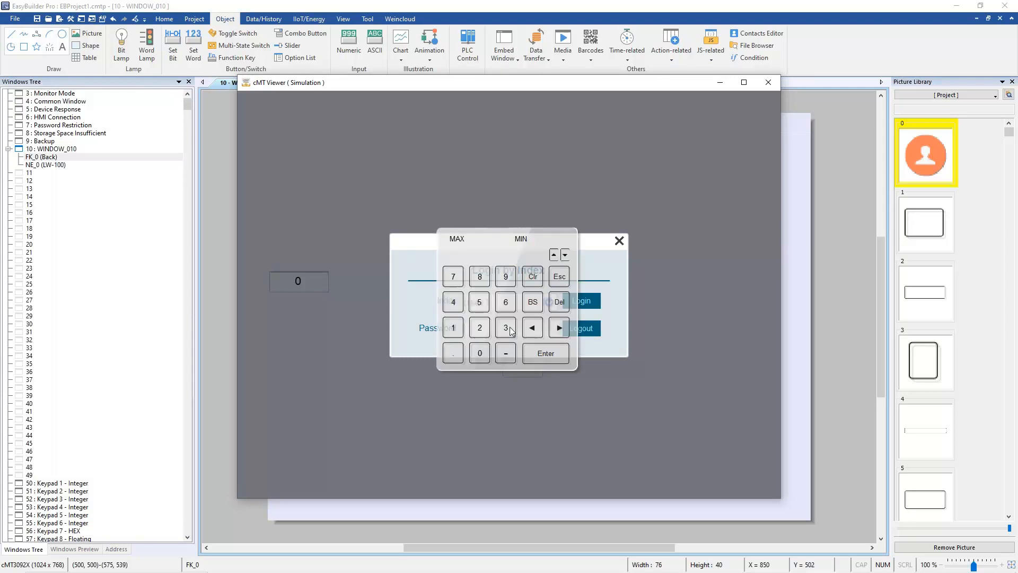
left_click(453, 332)
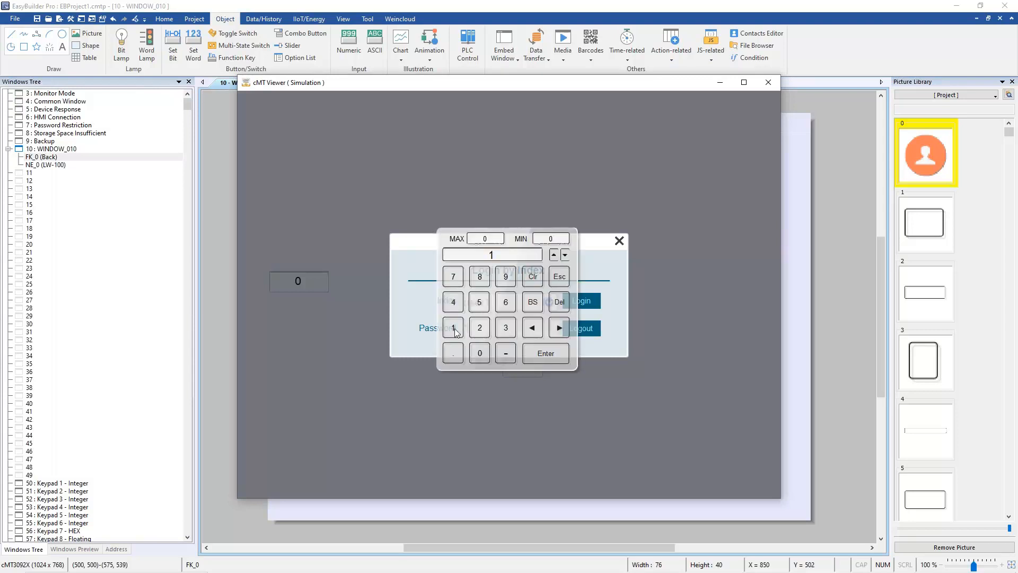
left_click(544, 355)
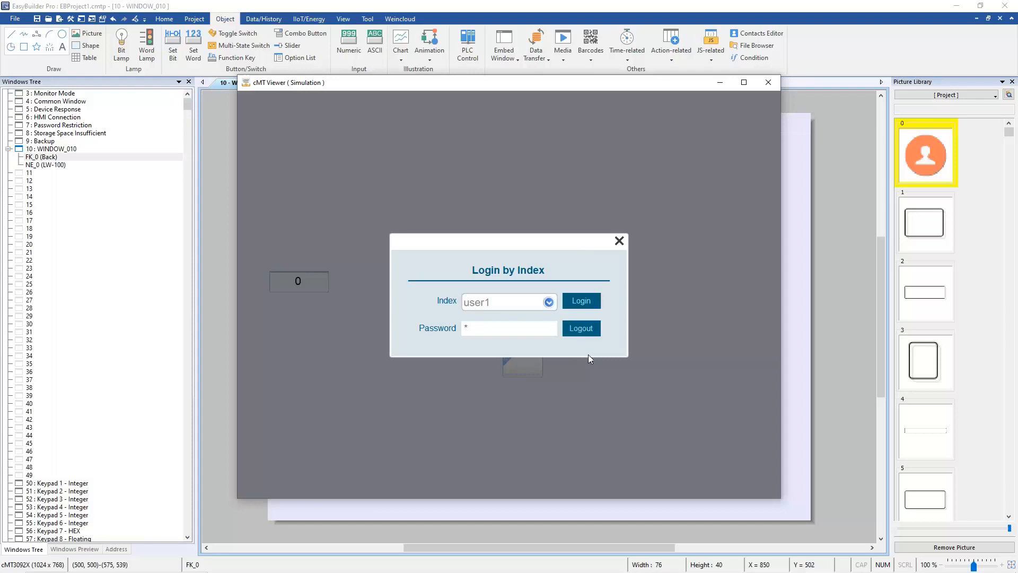
left_click(588, 301)
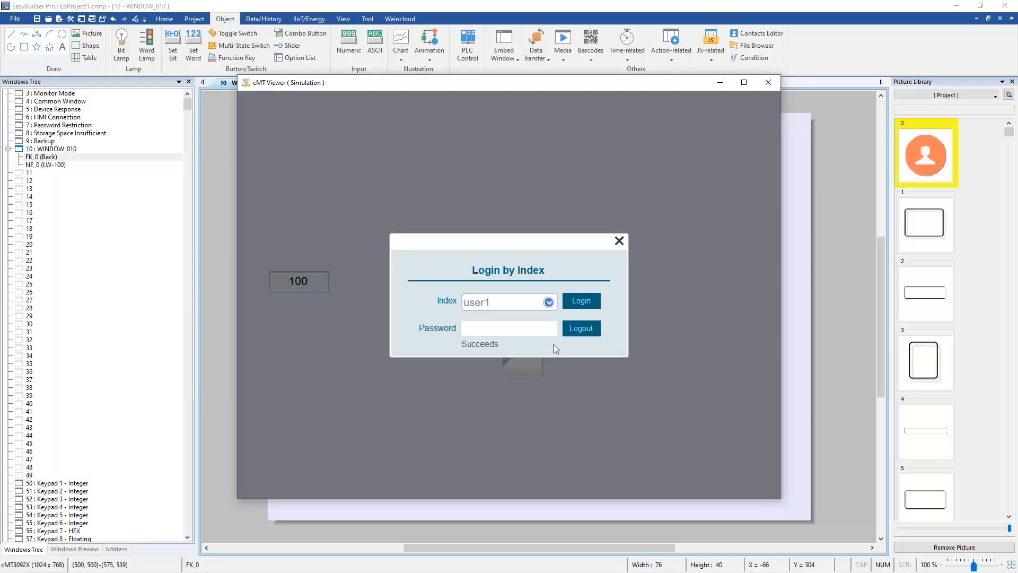
Log out user1 in the simulation and close the login popup.
left_click(584, 333)
left_click(619, 241)
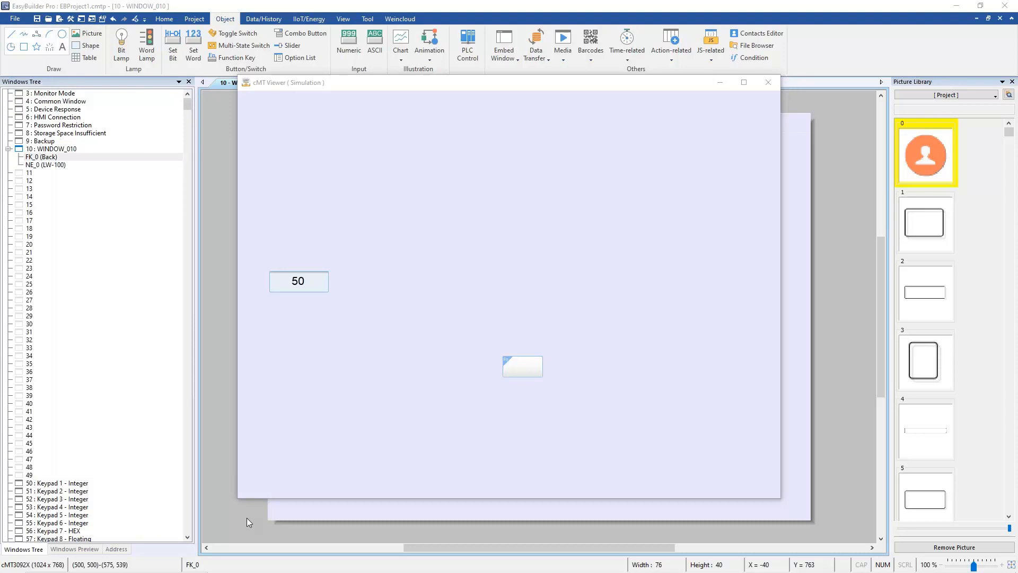
Switch to the presentation slides and review the User Control Token to trigger Action slide.
key("alt+Tab")
key("alt+Tab")
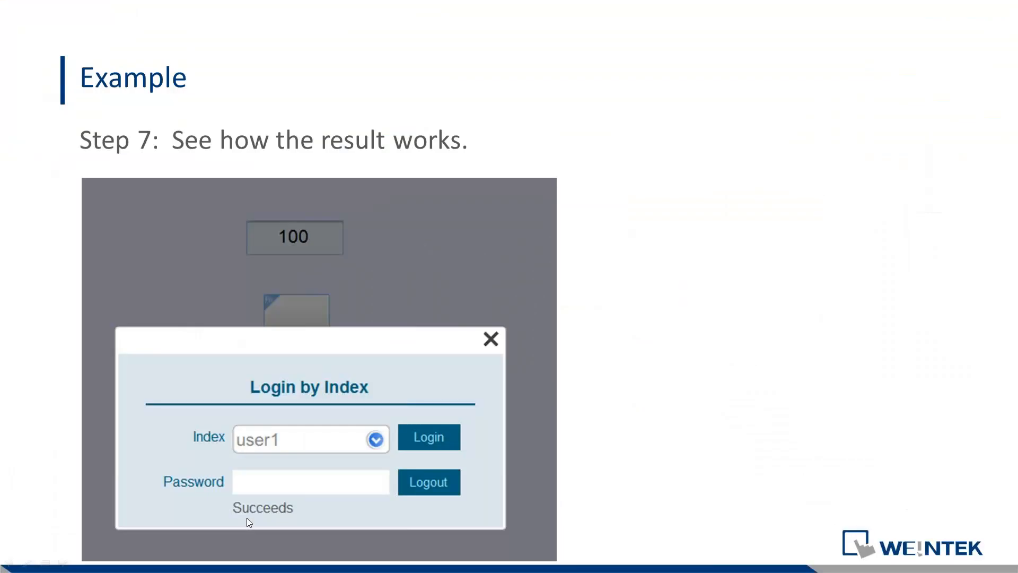
key("Right")
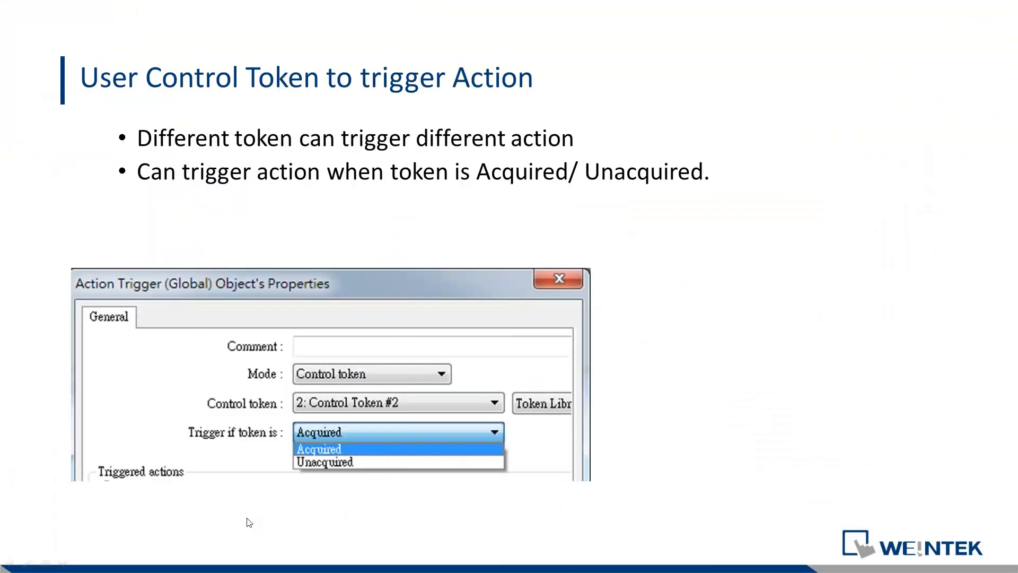
key("Left")
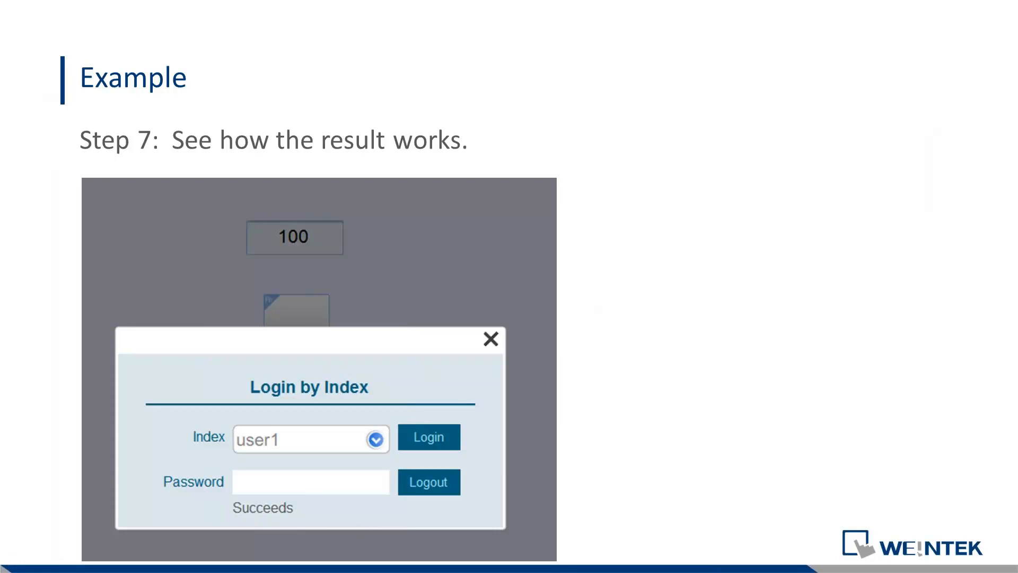
key("Right")
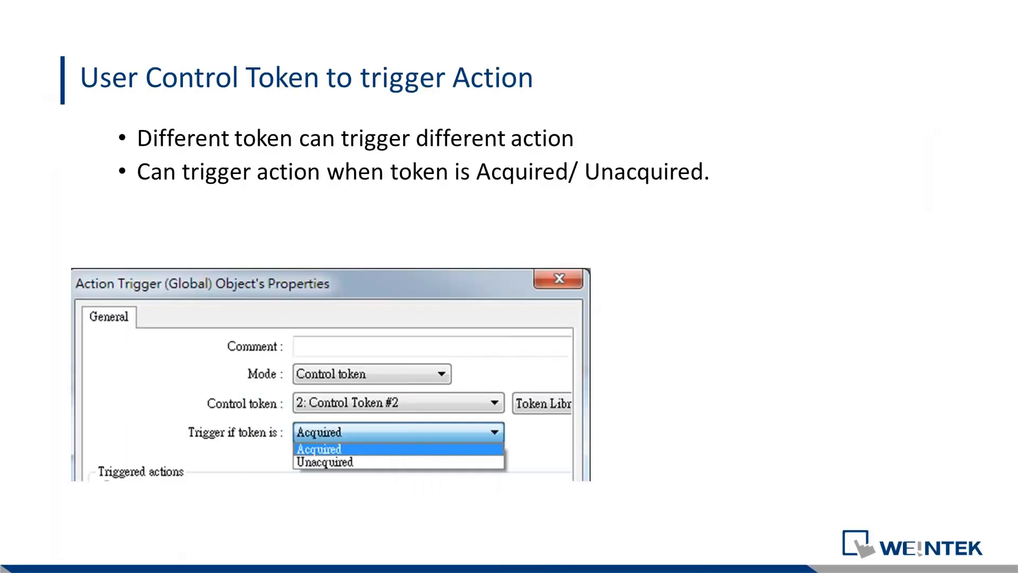
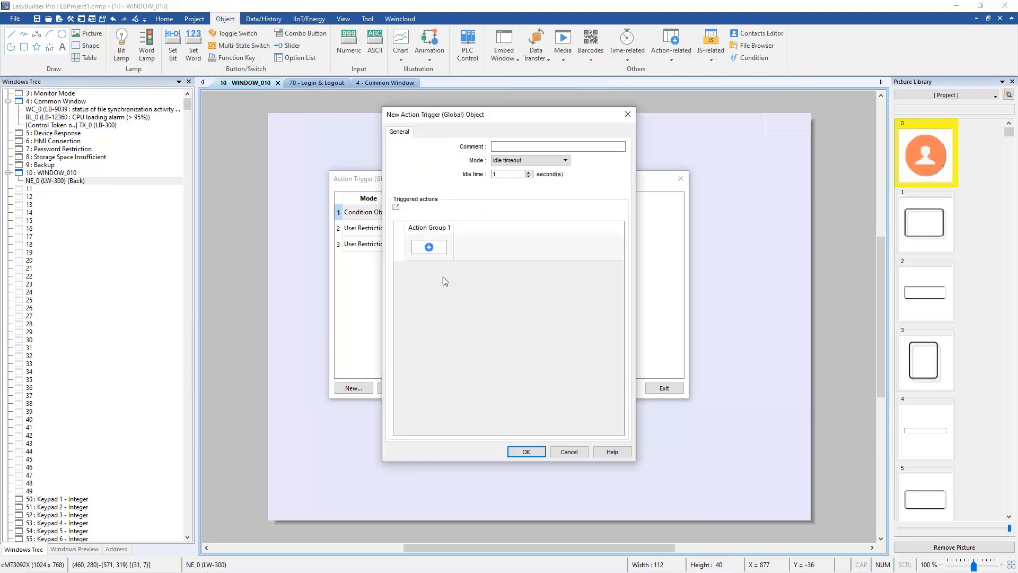
Set the new global action trigger to Control token mode, using 2: Control Token #2 with Acquired as the condition.
left_click(519, 161)
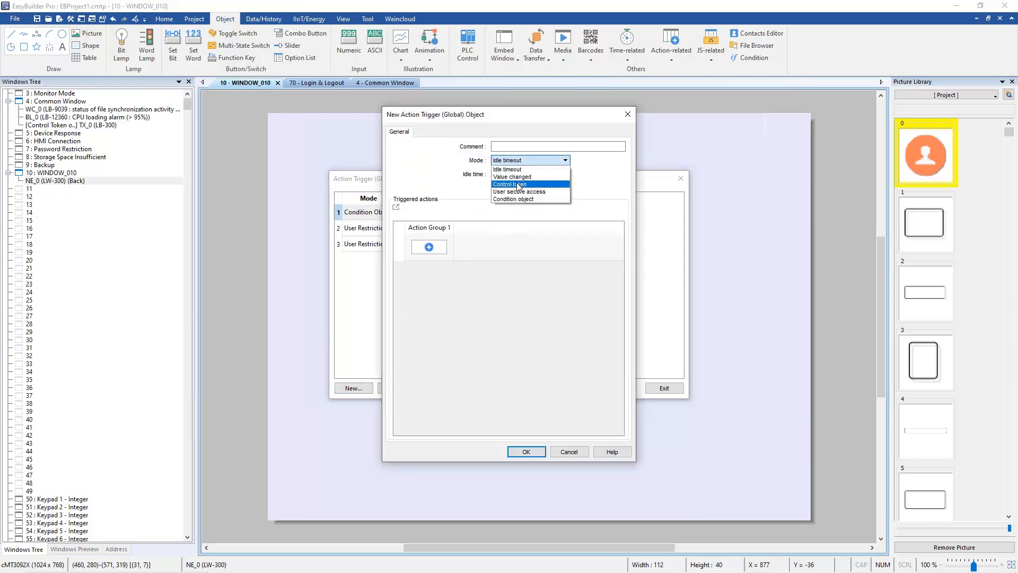
left_click(517, 184)
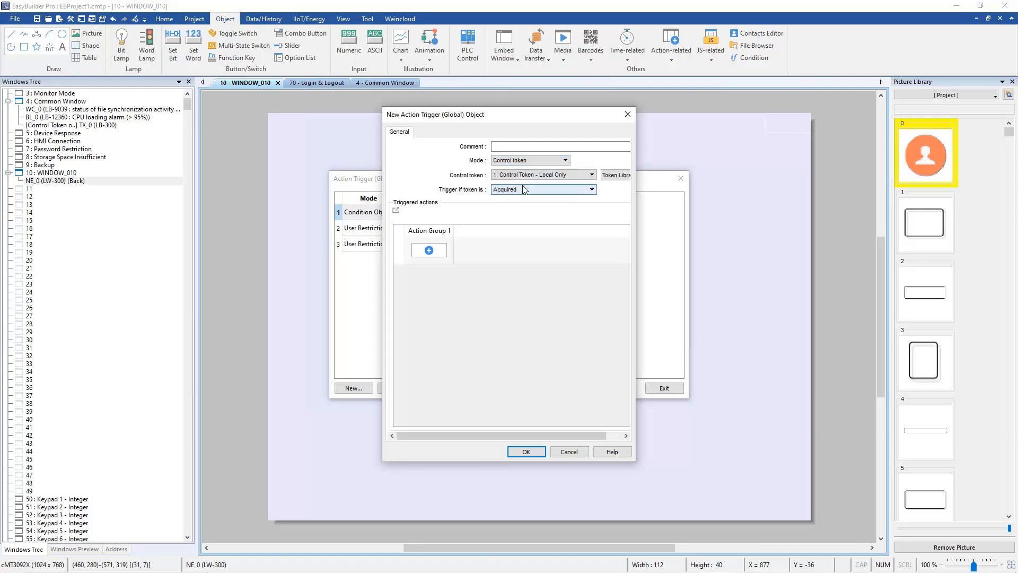
left_click(527, 175)
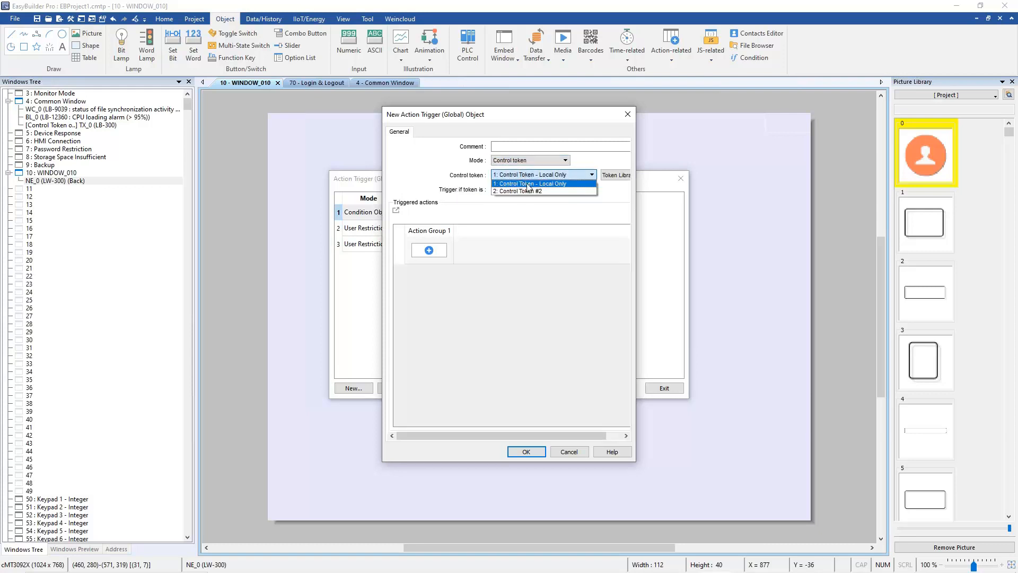
left_click(528, 192)
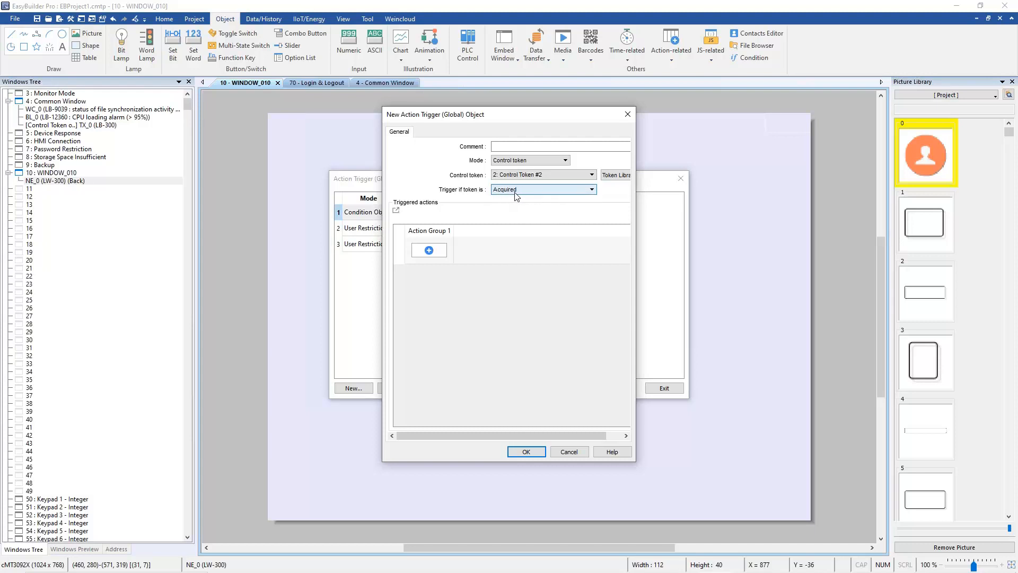
Add a Set Bit action that sets LB-300 ON on the Local HMI, save the trigger, and leave the global trigger list.
left_click(437, 254)
left_click(508, 273)
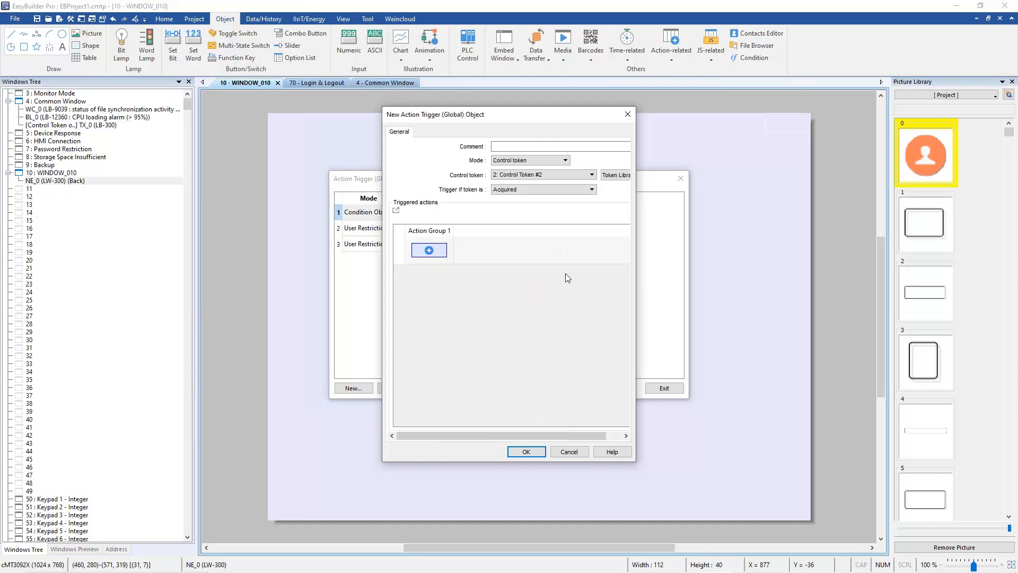
left_click_drag(509, 236, 329, 163)
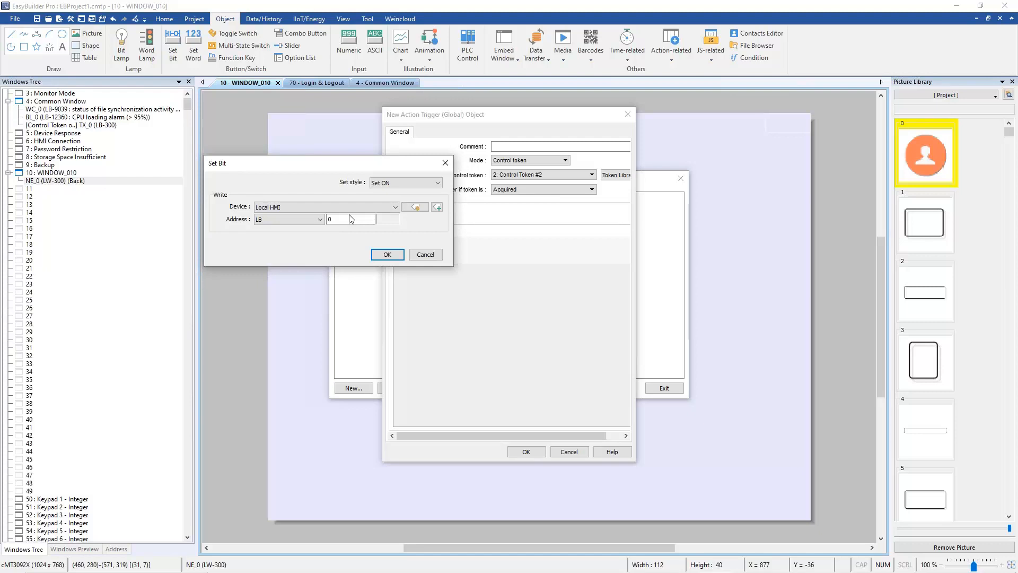
double_click(349, 219)
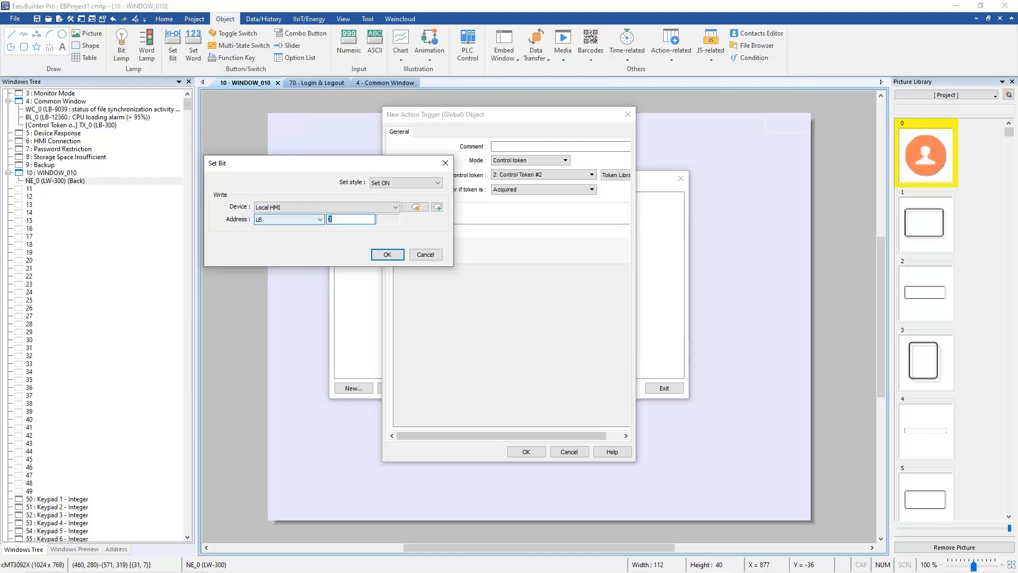
type("300")
left_click(387, 254)
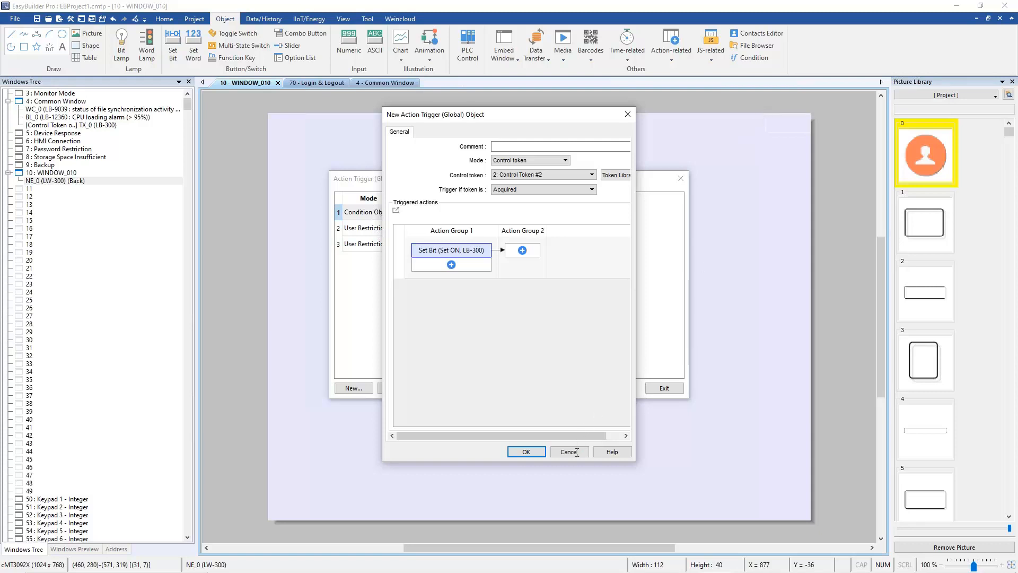
left_click(518, 454)
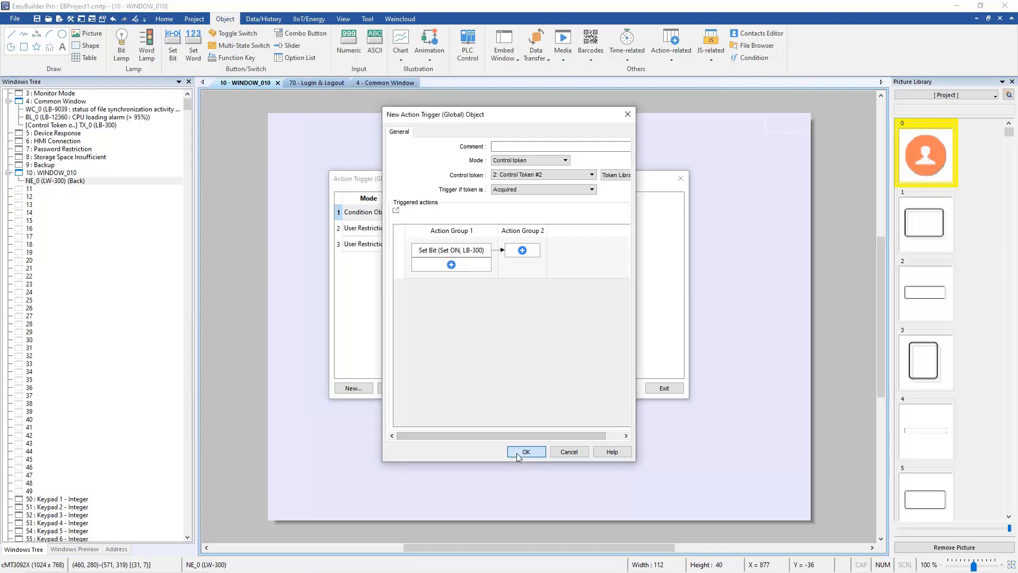
left_click(525, 452)
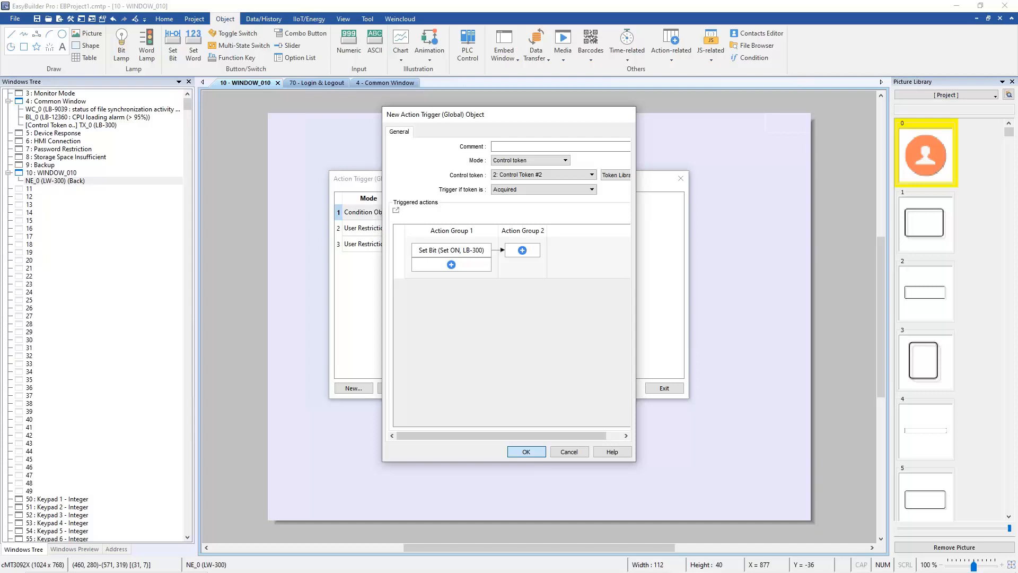
left_click(660, 391)
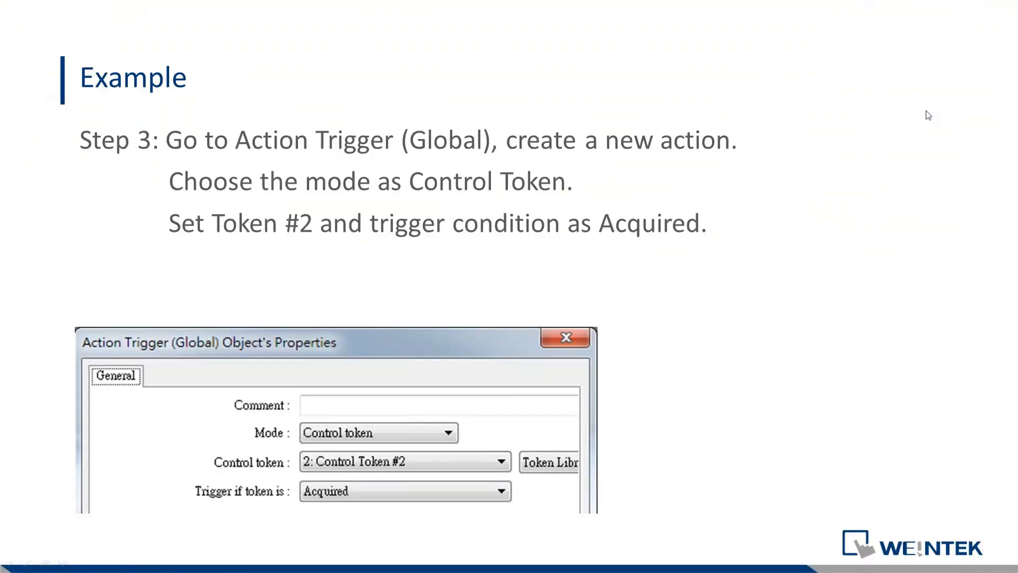
Switch to the cMT3092X session in VNC Viewer and use its function key to view the numeric window and return to the camera window.
key("alt+Tab")
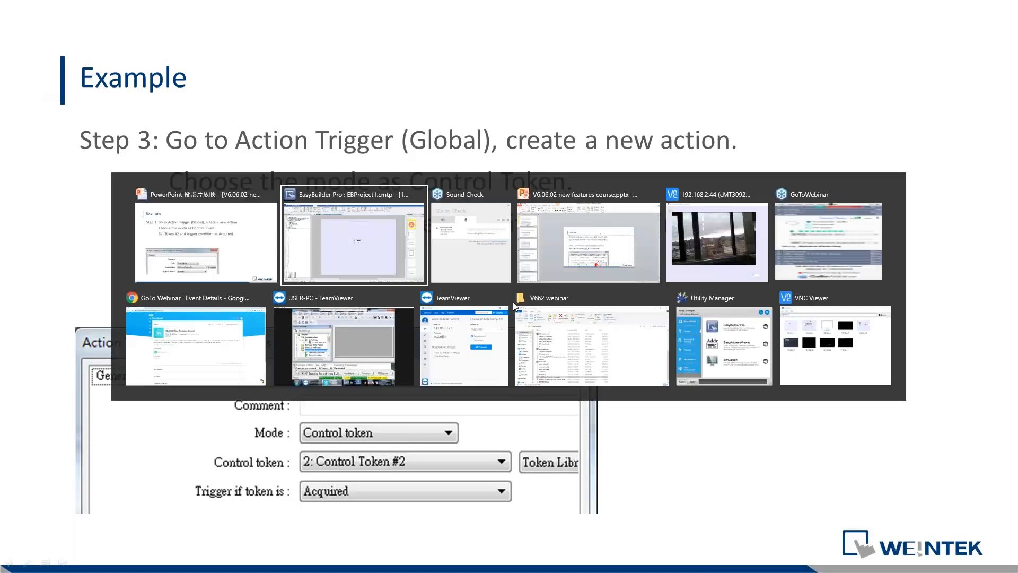
key("alt+Tab")
key("alt+Tab")
key("alt+Tab")
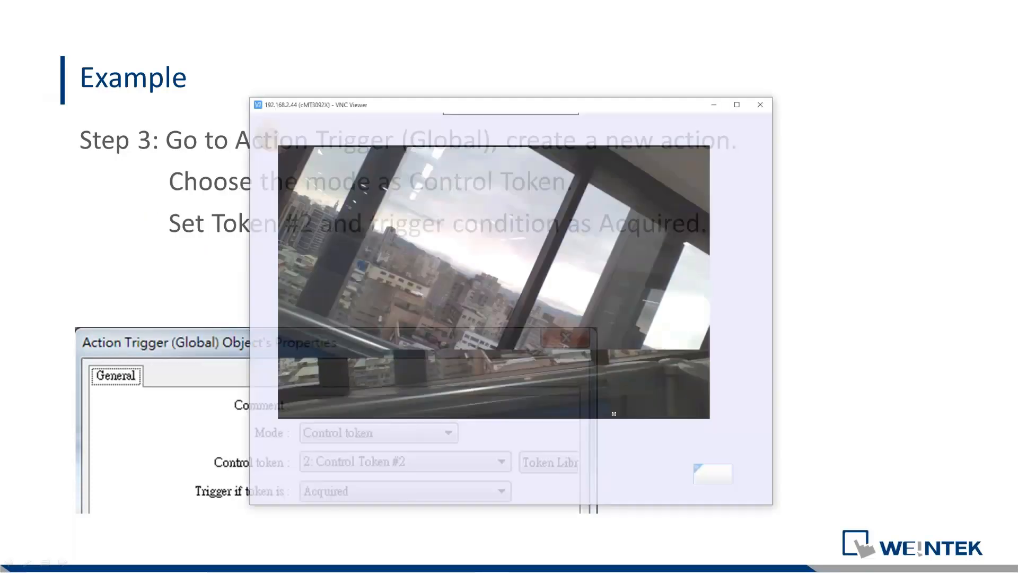
left_click(706, 467)
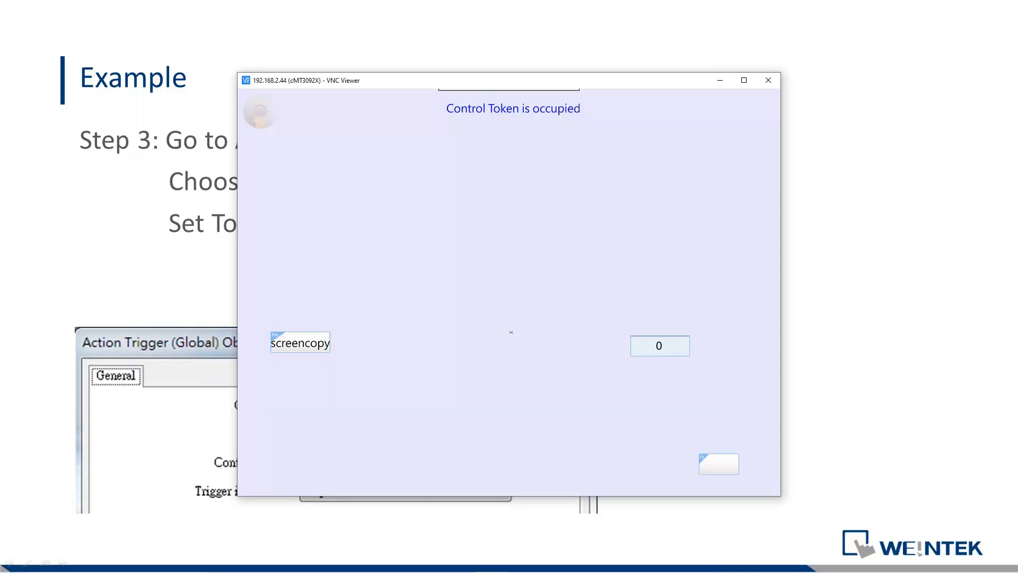
left_click(712, 461)
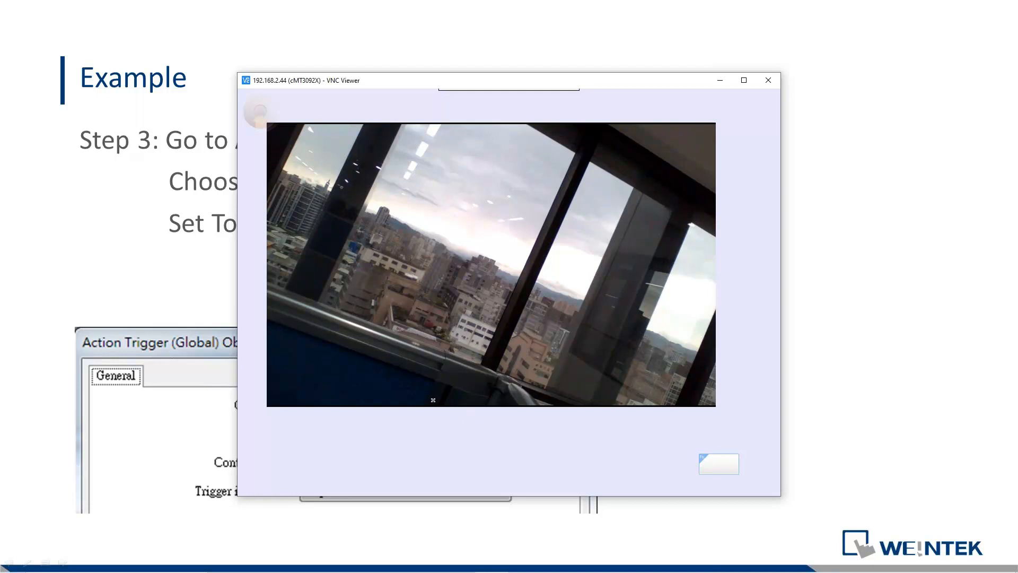
Switch to EasyBuilder Pro, launch cMT Viewer, and open the camera window there with the function key.
left_click(110, 472)
key("alt+Tab")
key("alt+Tab")
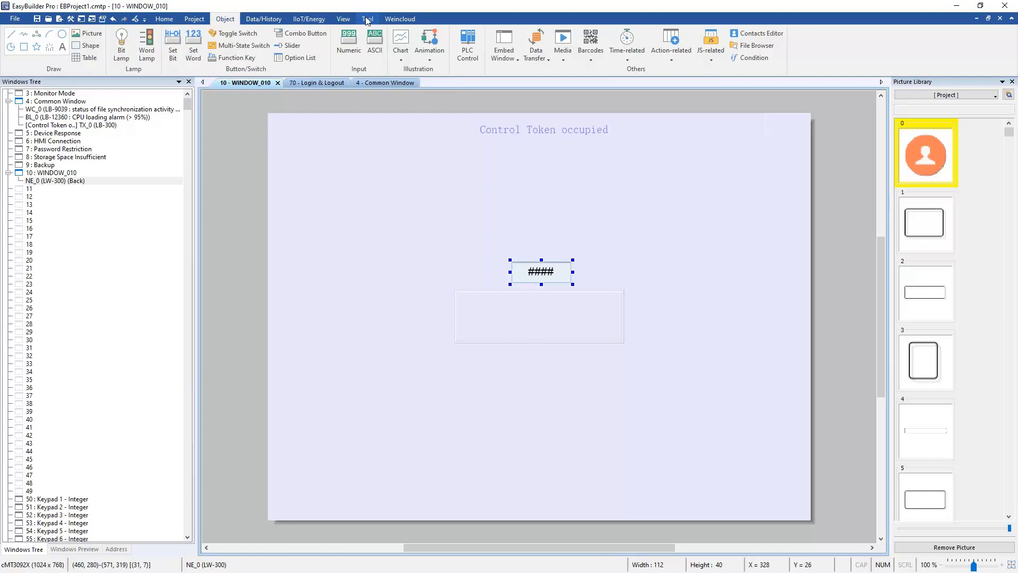
left_click(367, 19)
left_click(364, 45)
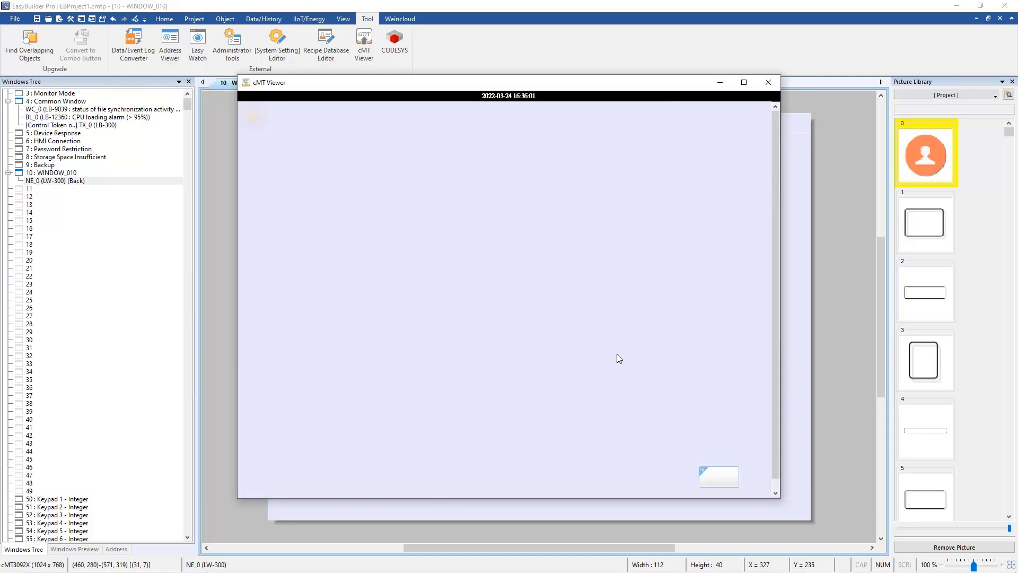
left_click(724, 474)
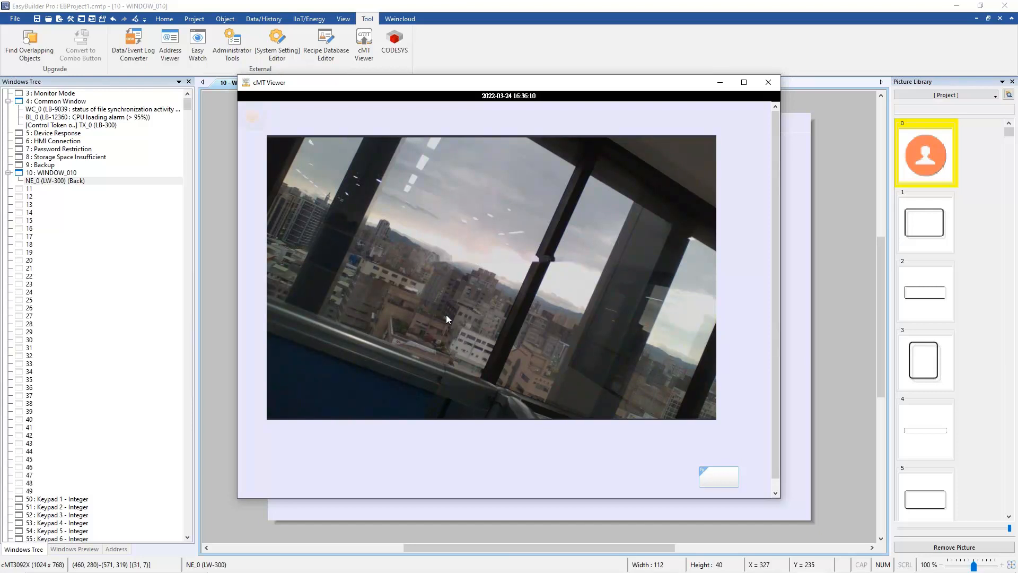
Bring the cMT3092X VNC Viewer session forward and spread it and the cMT Viewer window apart for comparison.
key("alt+Tab")
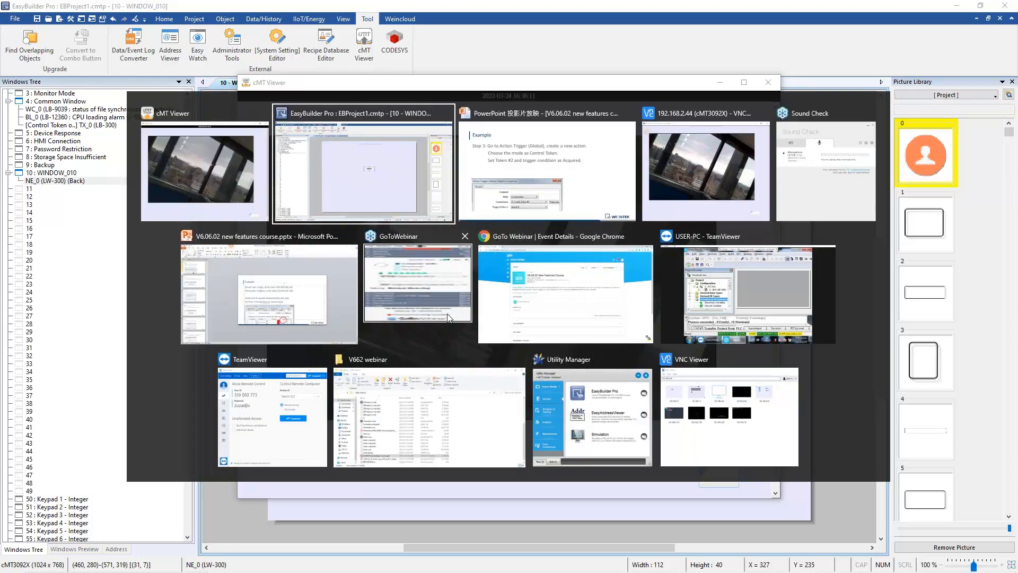
key("Tab")
key("Tab")
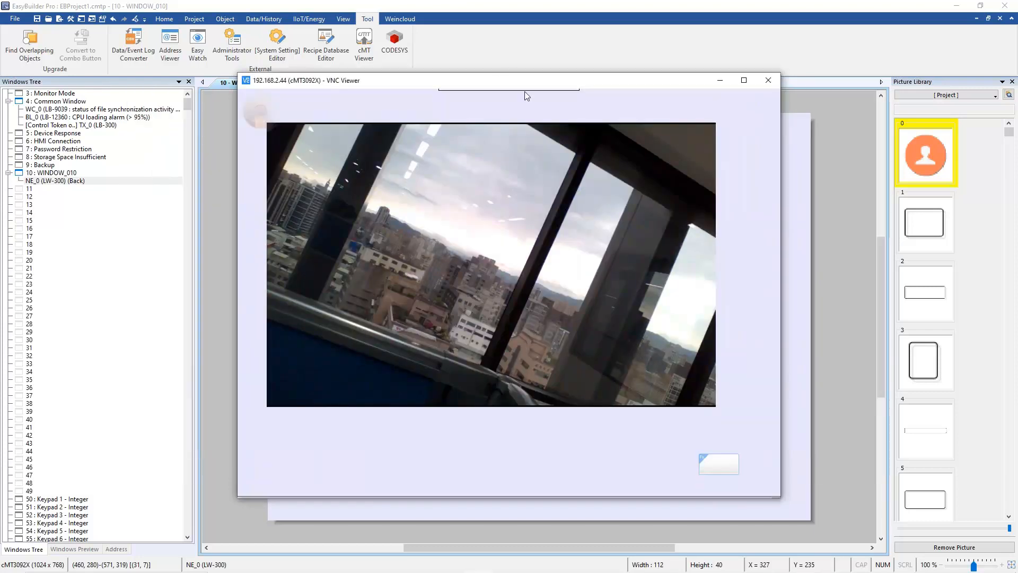
left_click_drag(540, 112, 748, 188)
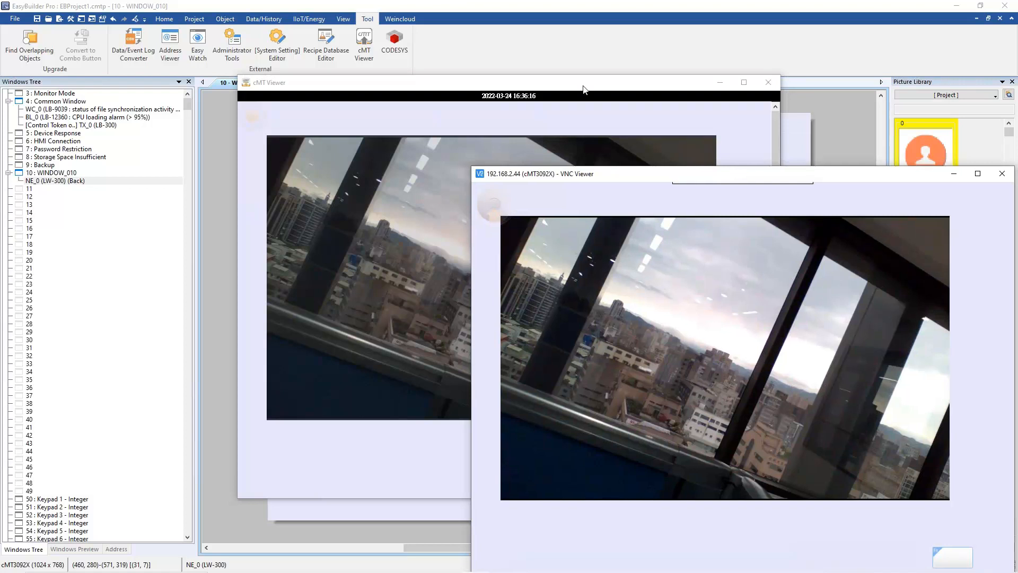
left_click_drag(462, 82, 293, 75)
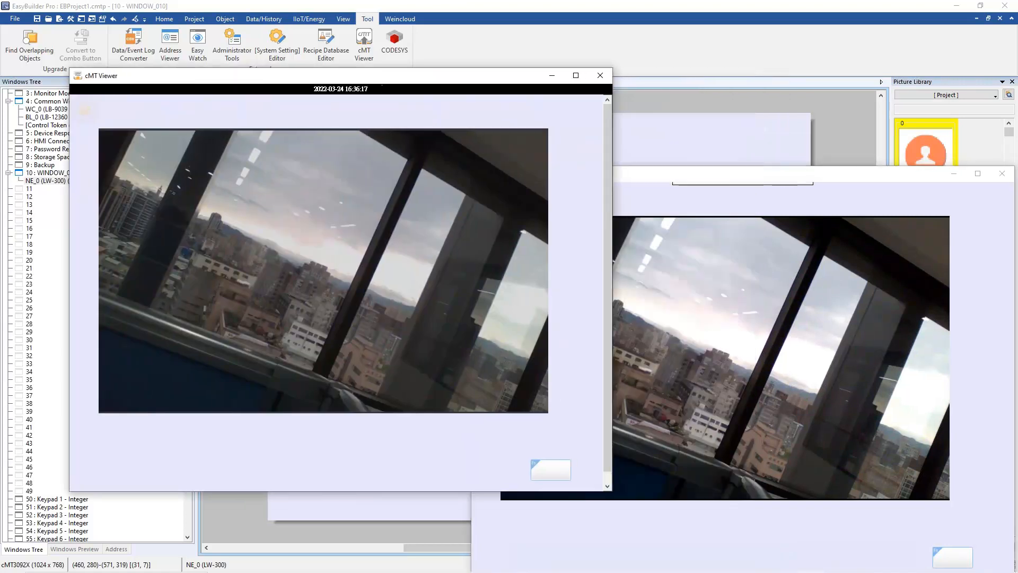
Show the numeric window in the VNC Viewer session and place it partly over the cMT Viewer window.
left_click(726, 176)
left_click_drag(650, 179, 598, 122)
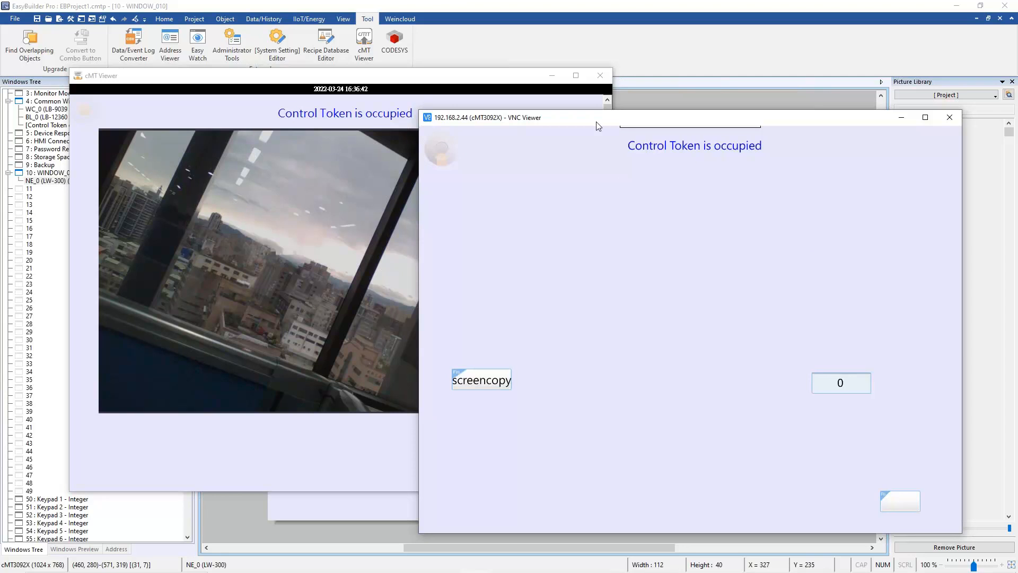
left_click_drag(596, 121, 559, 111)
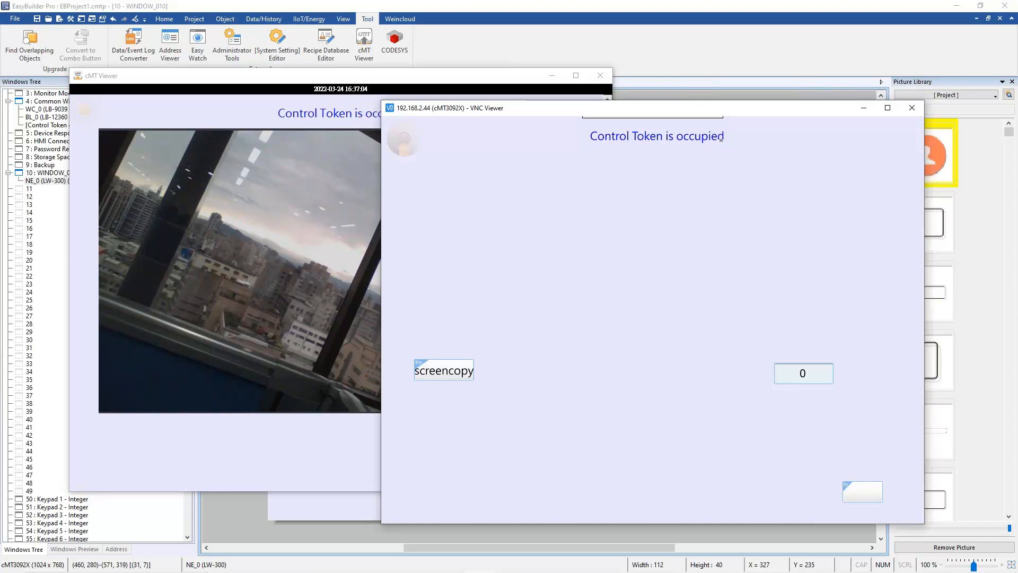
Open the numeric window in cMT Viewer, return the VNC Viewer session to the camera window, and move that session aside.
left_click(423, 84)
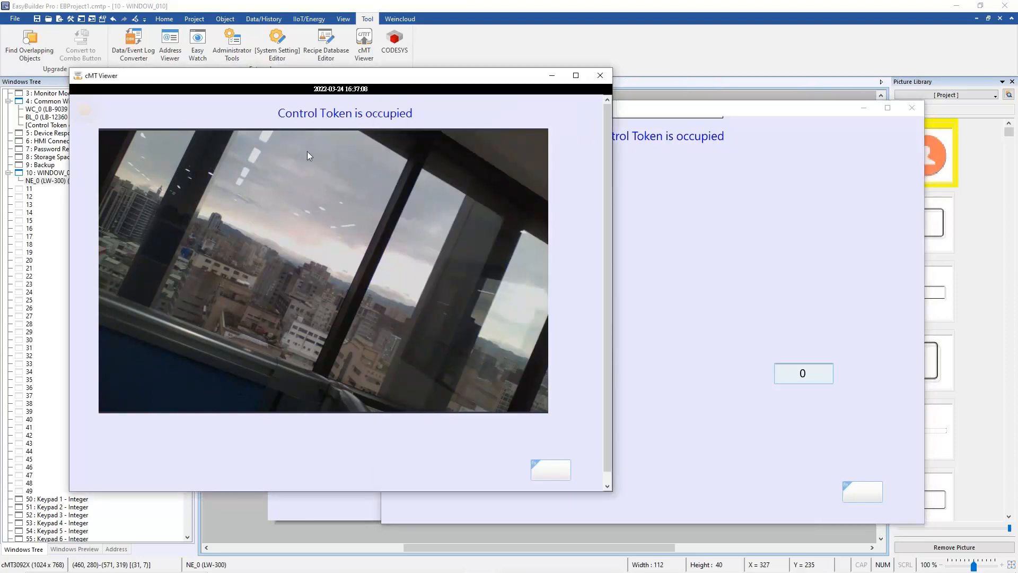
left_click(550, 471)
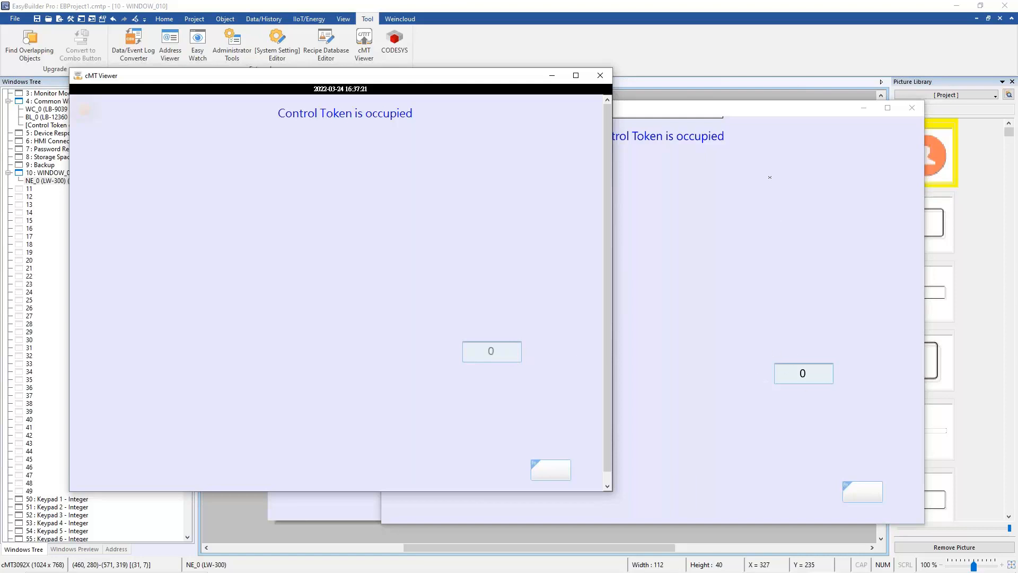
left_click(760, 108)
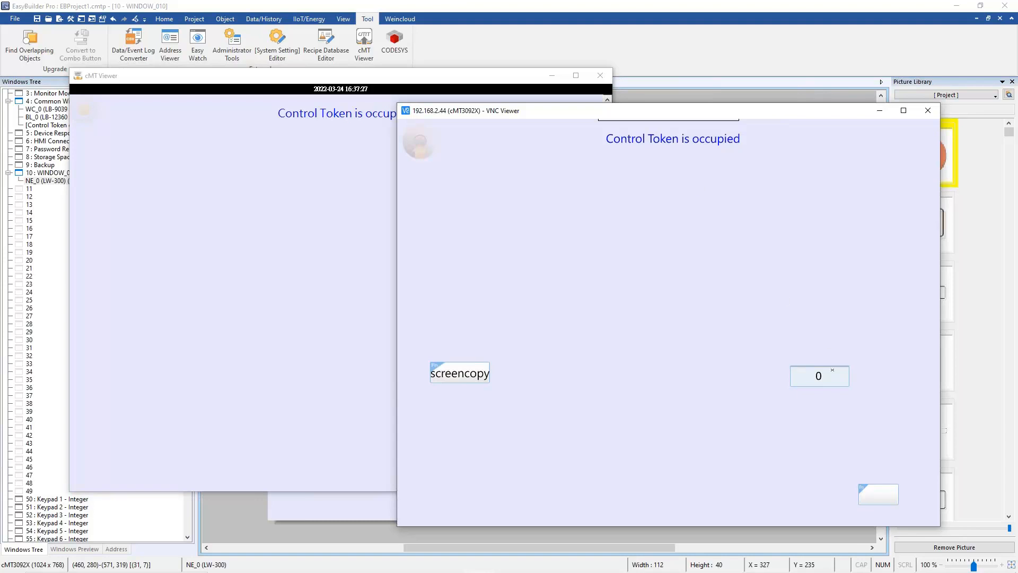
left_click_drag(570, 113, 257, 141)
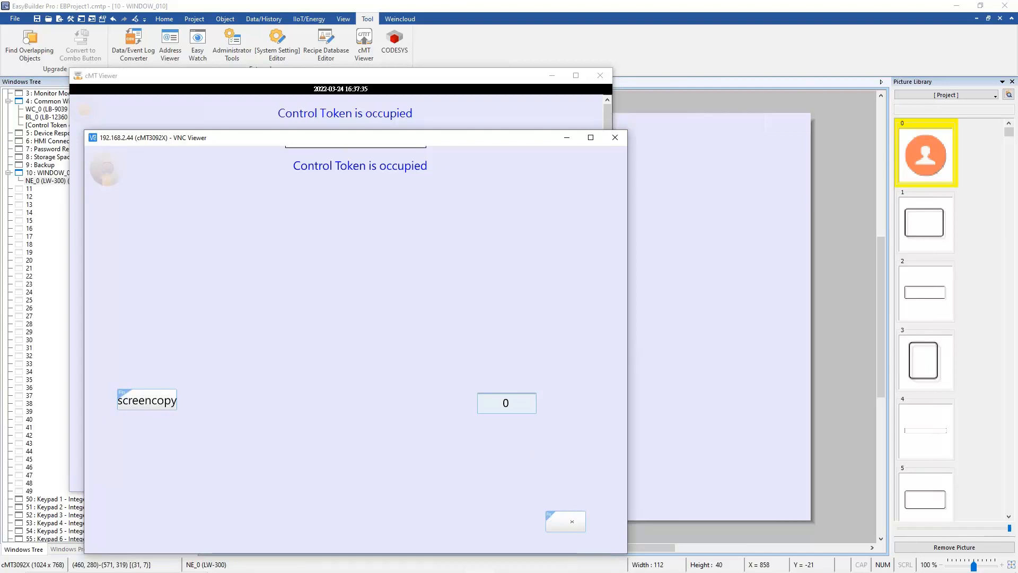
left_click(572, 521)
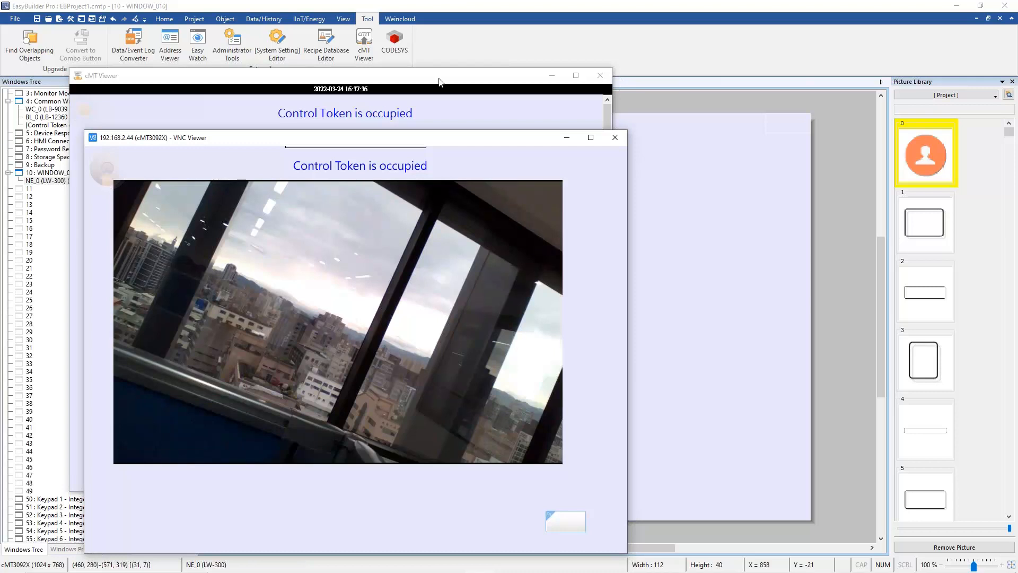
left_click_drag(422, 132, 925, 203)
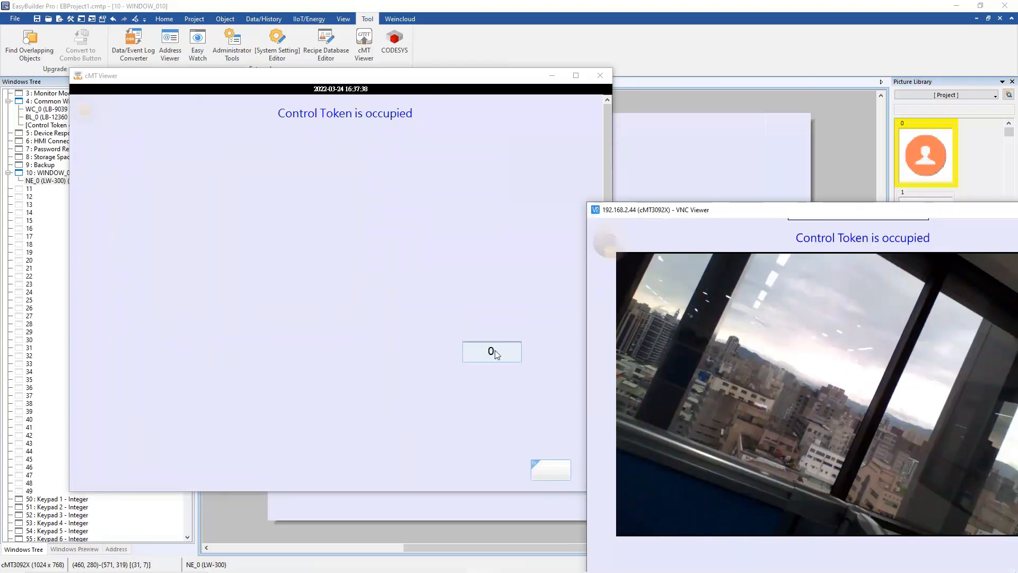
Enter 123 in the cMT Viewer numeric field, and show the numeric window in the VNC Viewer session beside it.
left_click(495, 351)
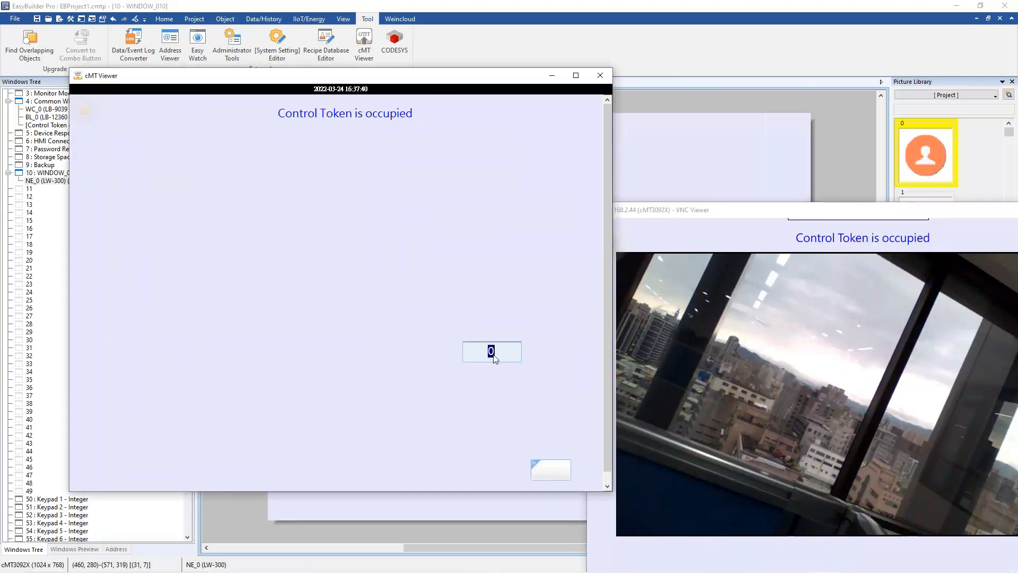
type("123")
left_click_drag(794, 211, 458, 157)
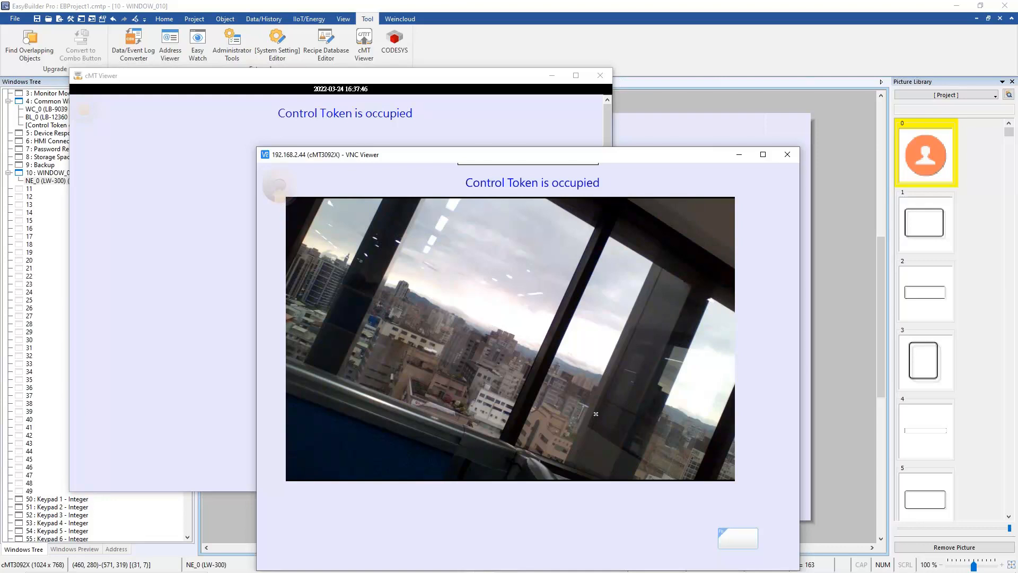
left_click(737, 539)
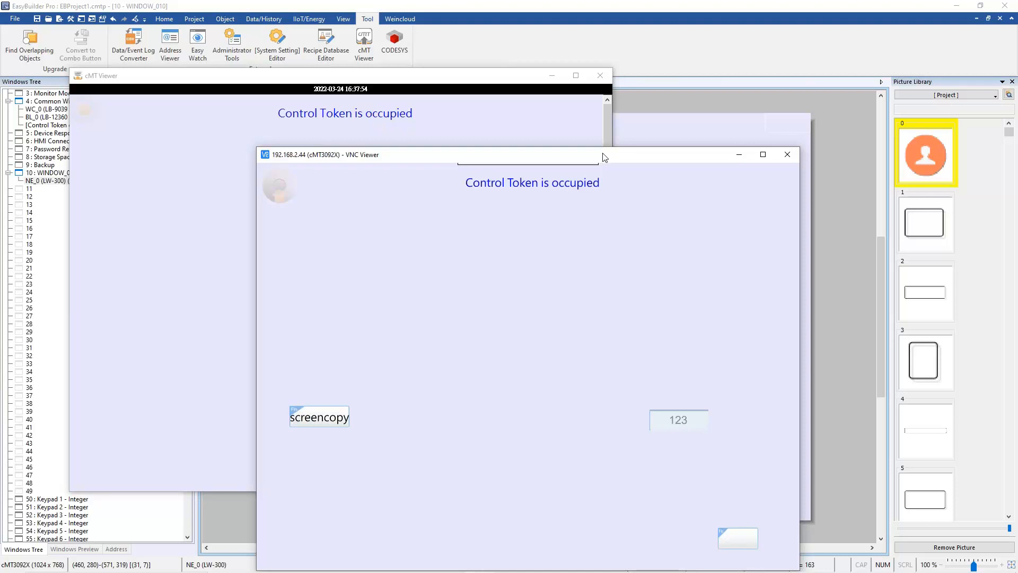
left_click_drag(602, 154, 868, 111)
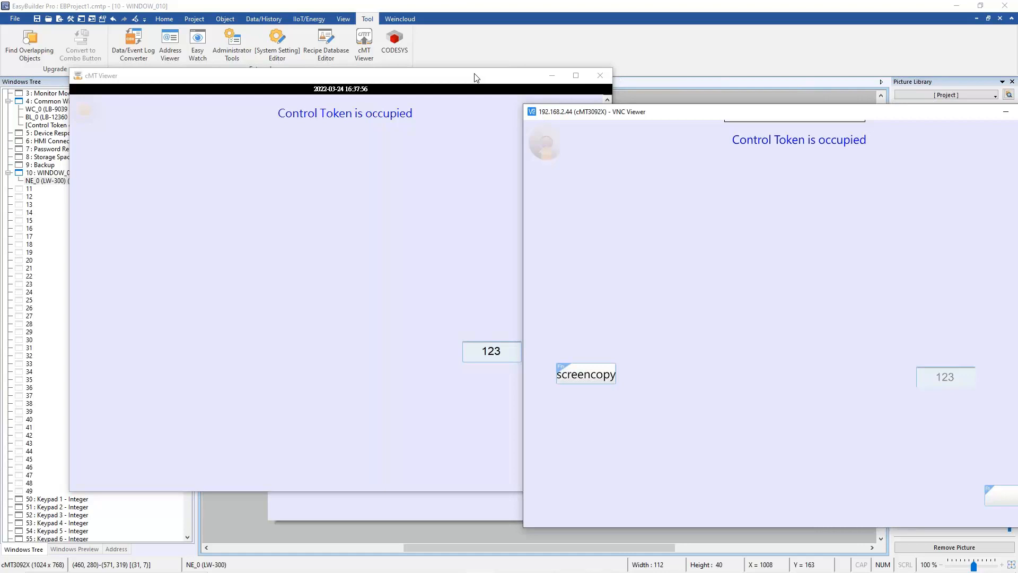
Move cMT Viewer aside and return it to the camera window, with the VNC Viewer session placed partly over it.
left_click_drag(477, 75, 358, 71)
left_click(433, 462)
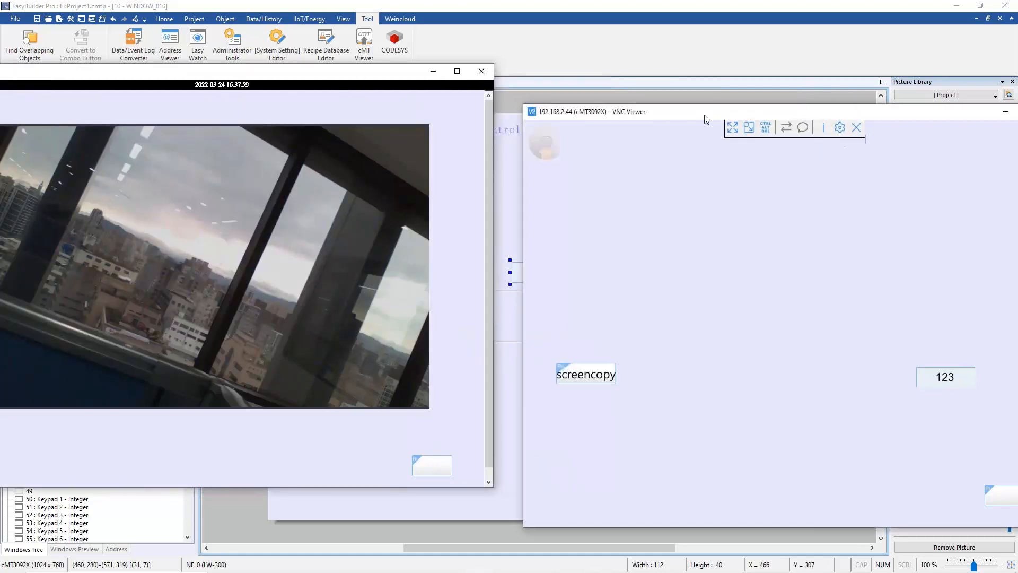
left_click_drag(733, 112, 531, 122)
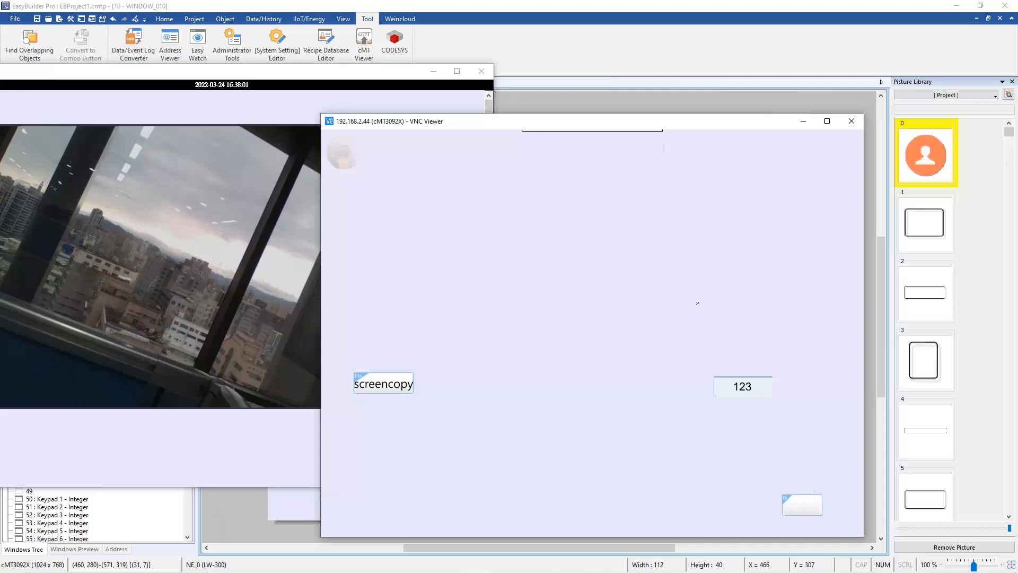
Open and dismiss the numeric field's keypad in the VNC Viewer session, and switch that session to the camera window and back.
left_click(742, 392)
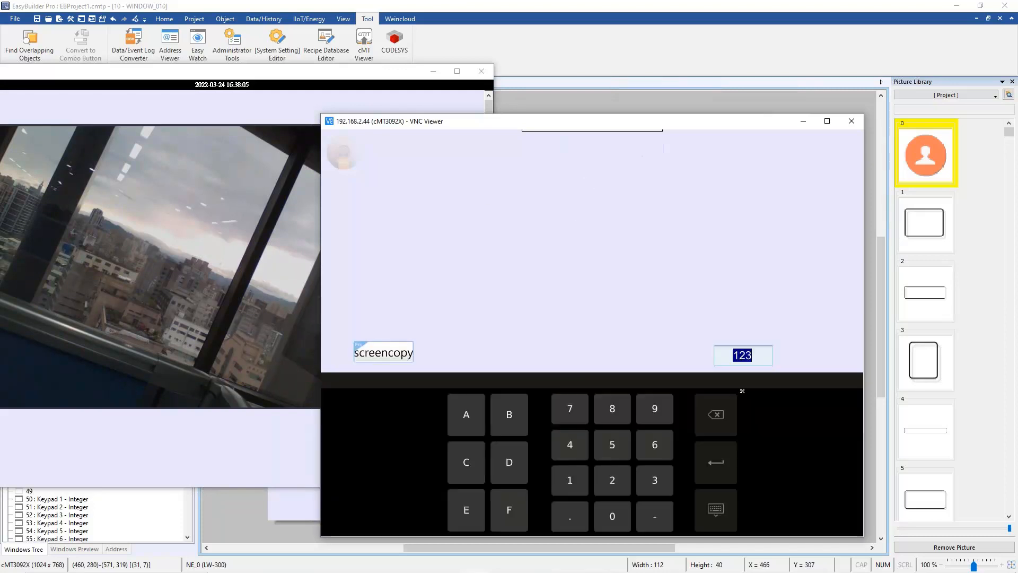
left_click(707, 515)
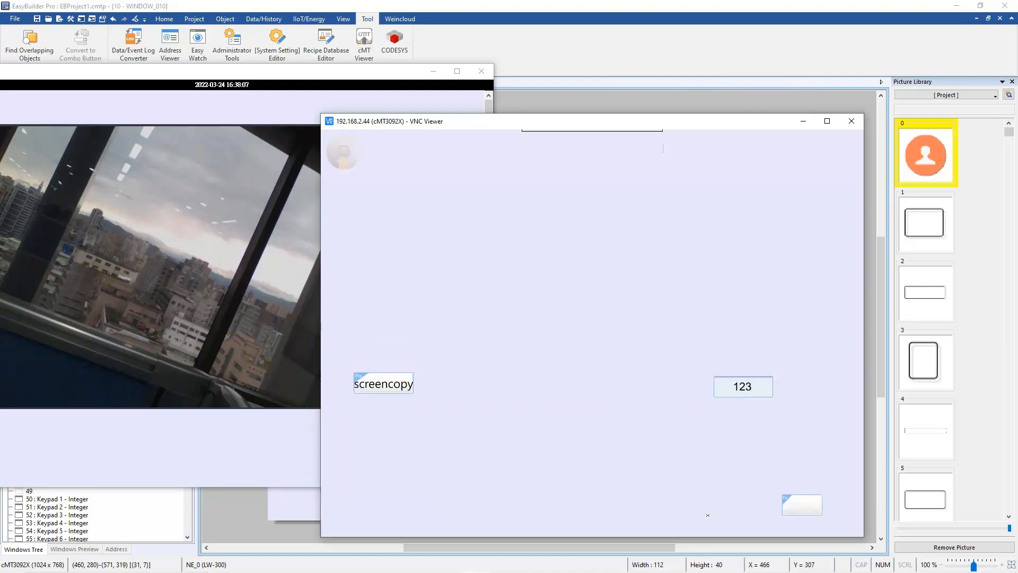
left_click(796, 511)
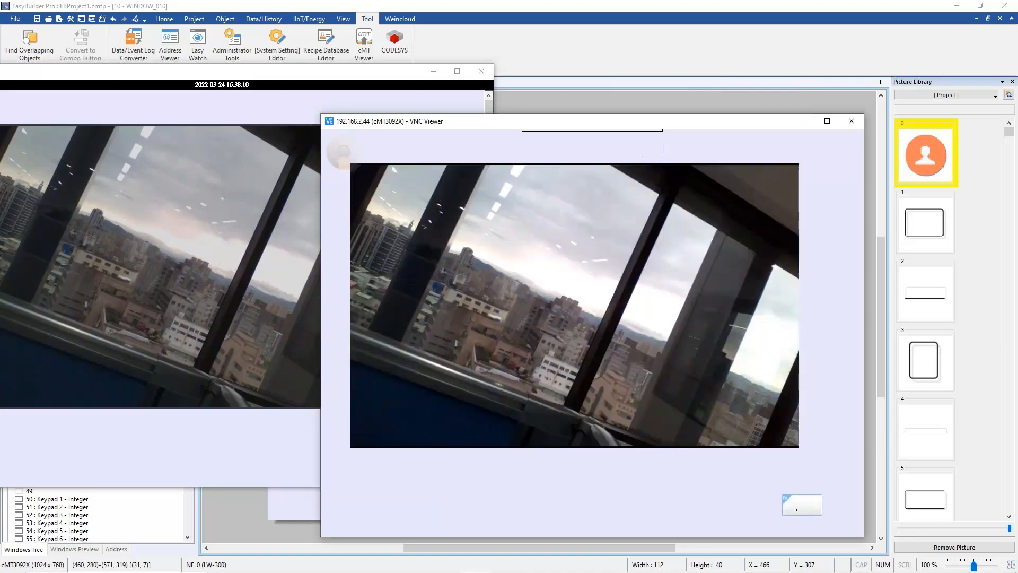
left_click(796, 508)
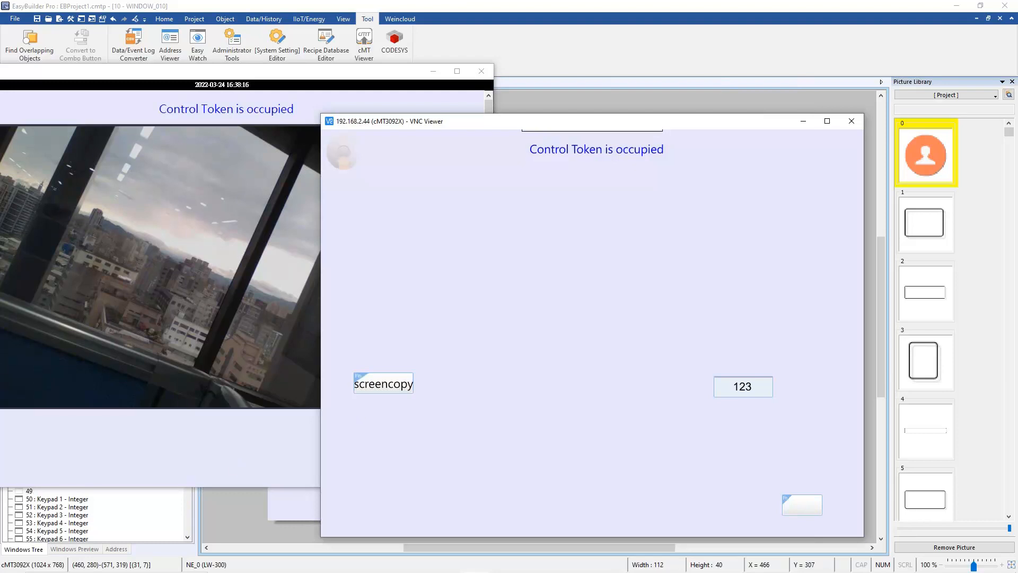
left_click(236, 460)
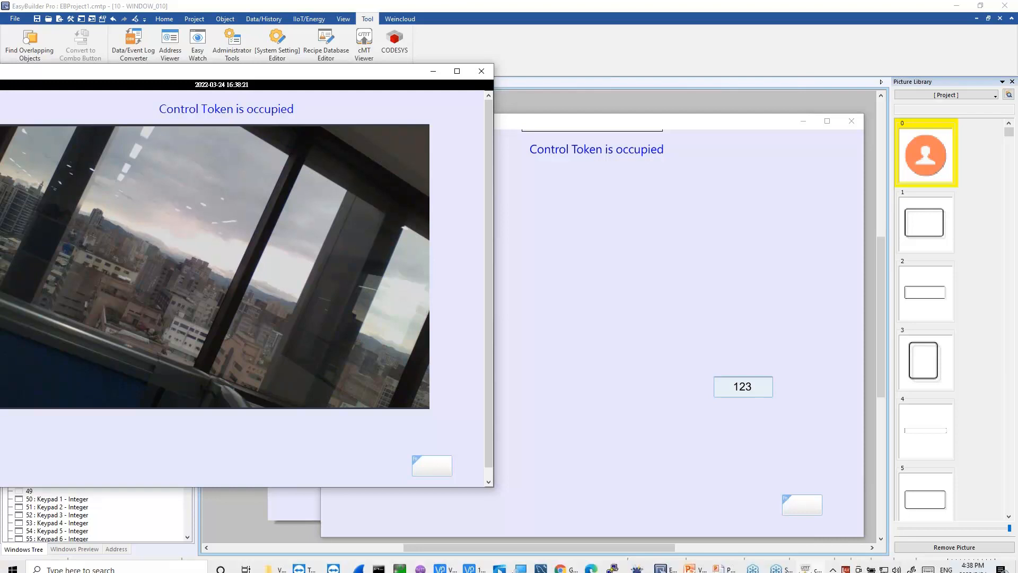
Switch to the PowerPoint slide show and advance to the control token example's Step 7 result slide.
left_click(720, 566)
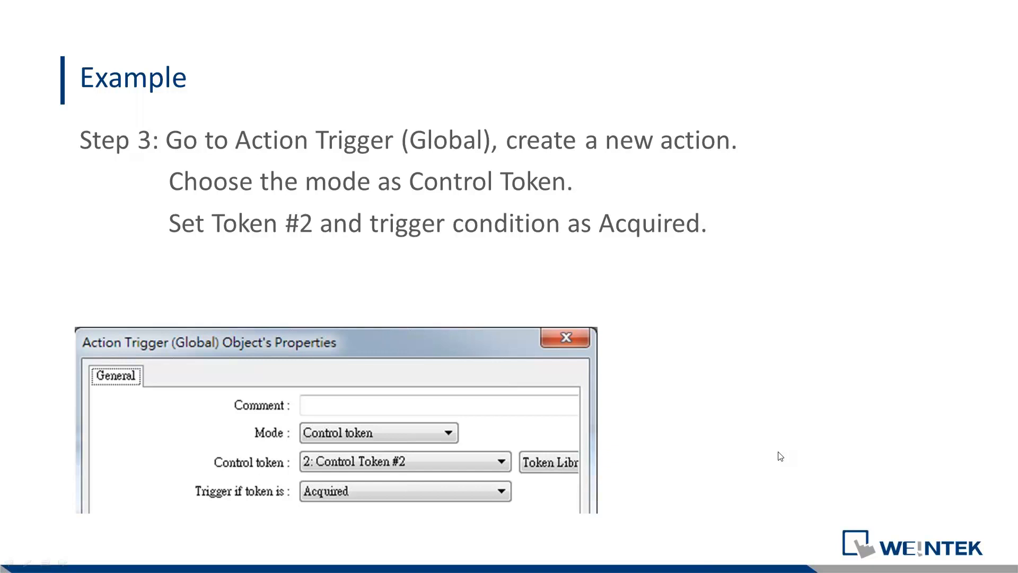
key("Right")
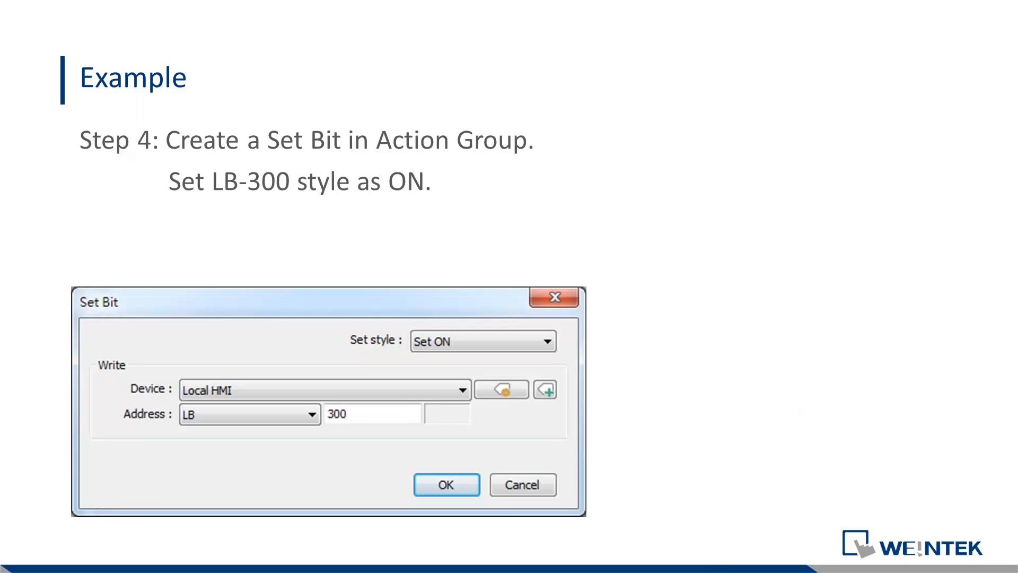
key("Right")
key("Right")
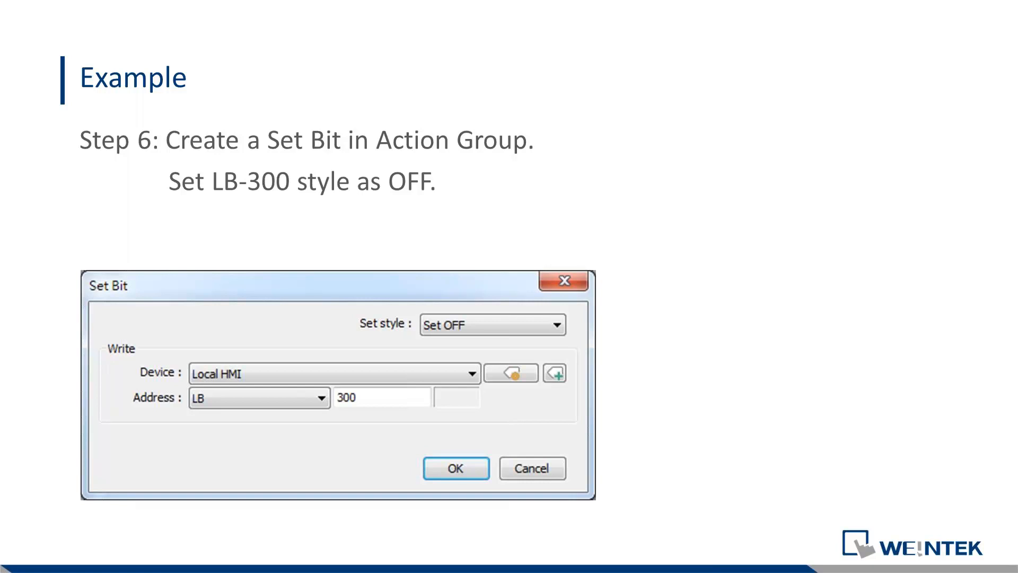
key("Right")
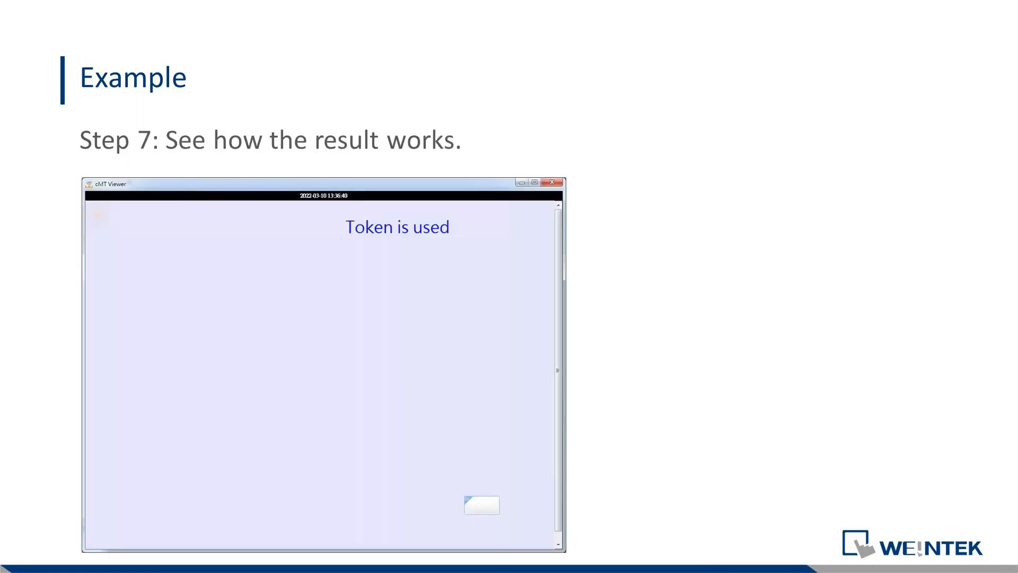
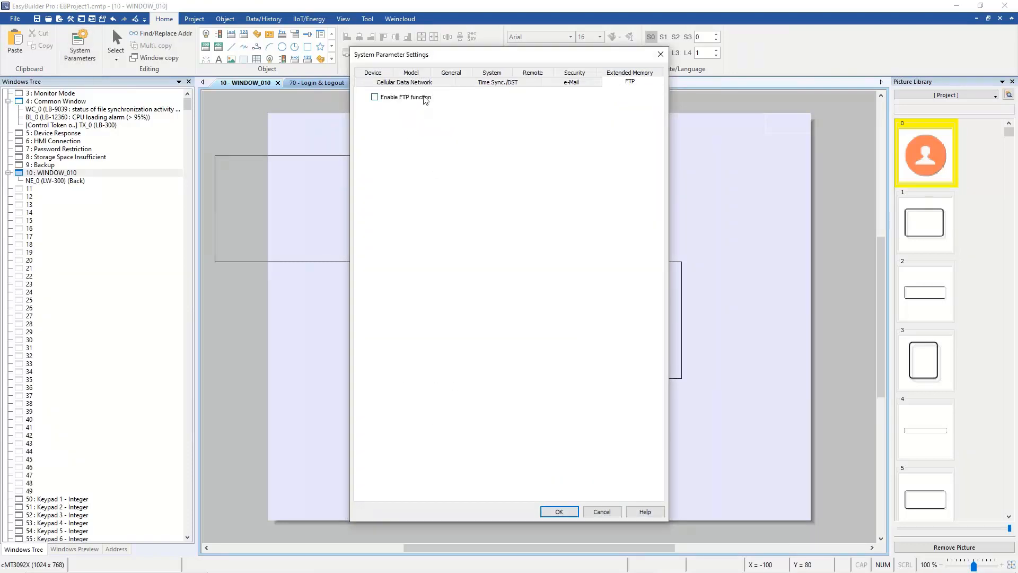
Enable the FTP function in the system parameters, and consult the Step 4 slide about the Screen Hardcopy function key.
left_click(423, 98)
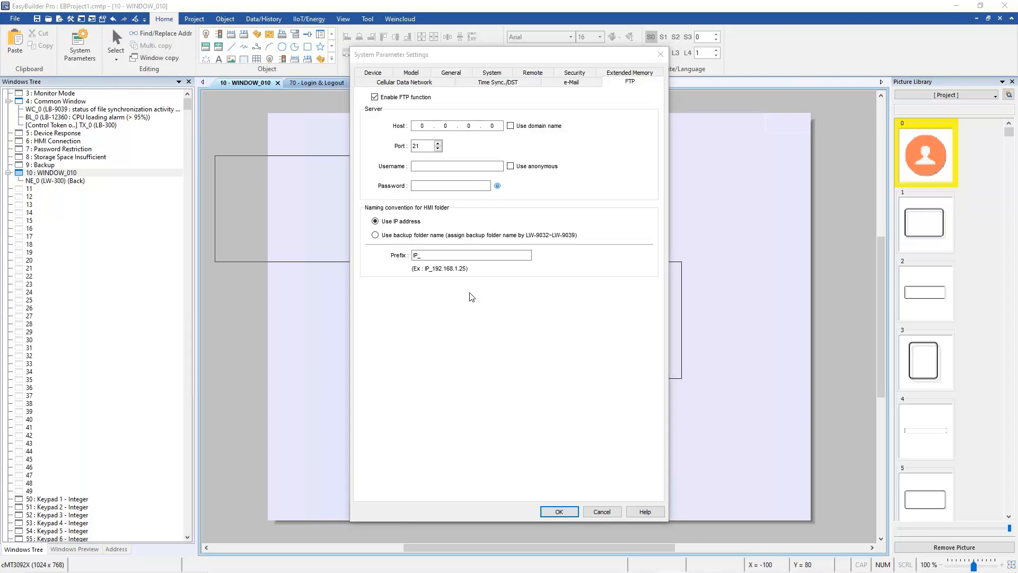
key("alt+Tab")
key("Right")
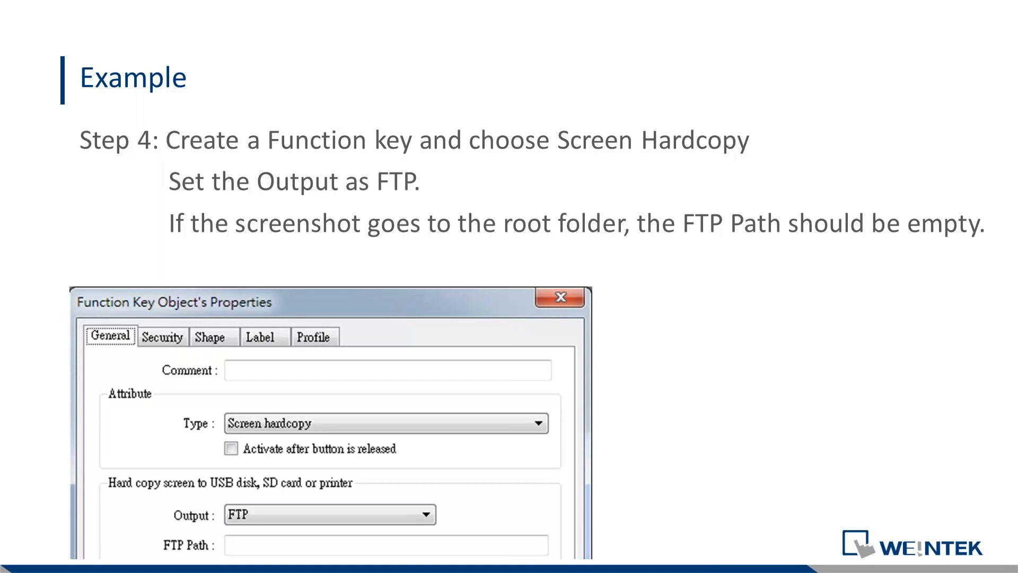
key("alt+Tab")
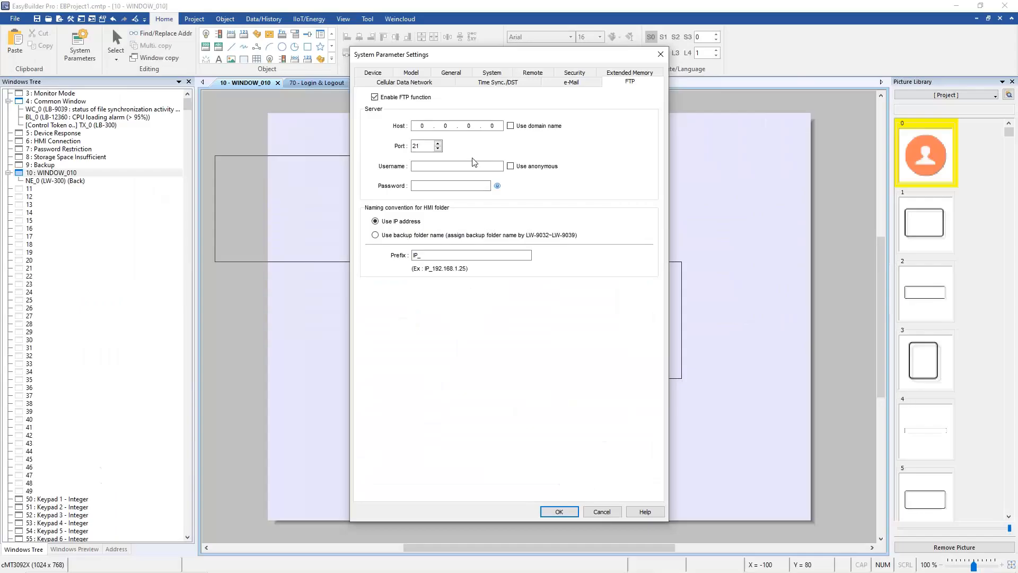
Set the FTP server host to 192.168.1.128, fill in the account username and password, and accept the system parameters.
left_click(421, 126)
type("192.168.1.128")
left_click(419, 166)
type("scan")
left_click(430, 185)
type("••••••")
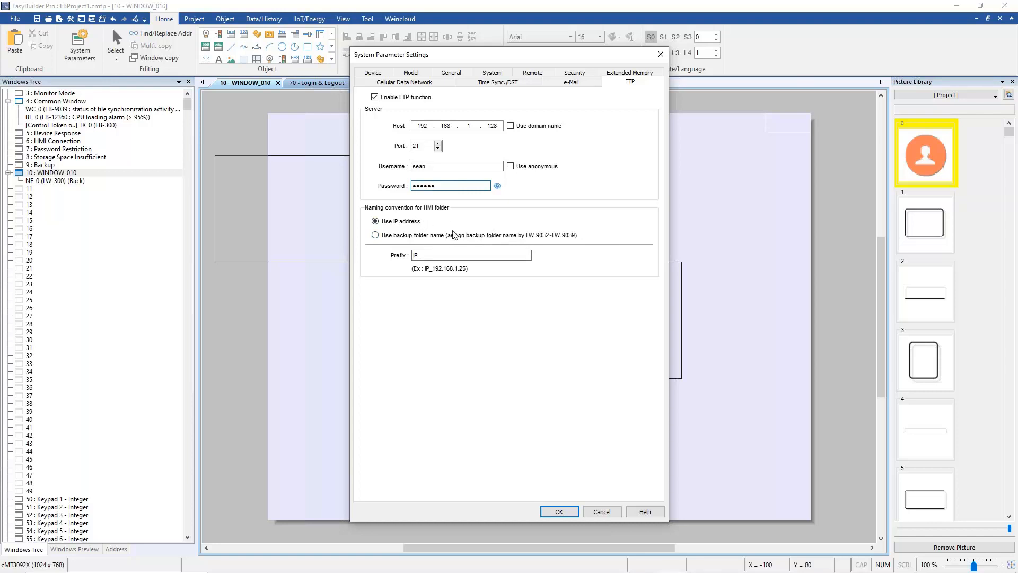
left_click(439, 257)
left_click(559, 512)
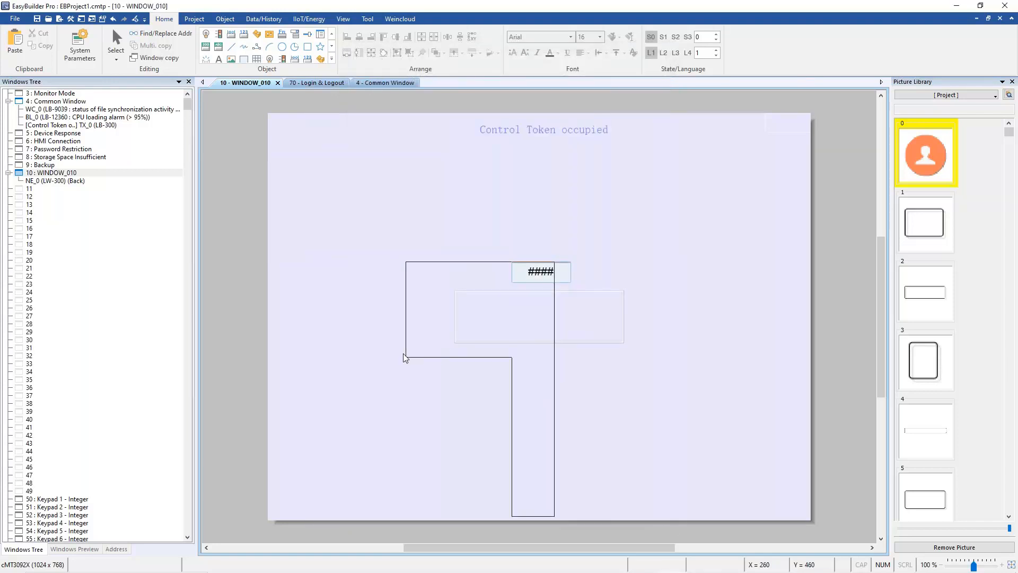
Start a new Function Key object of type Screen hardcopy with its output set to FTP.
right_click(405, 353)
left_click(331, 353)
left_click(226, 19)
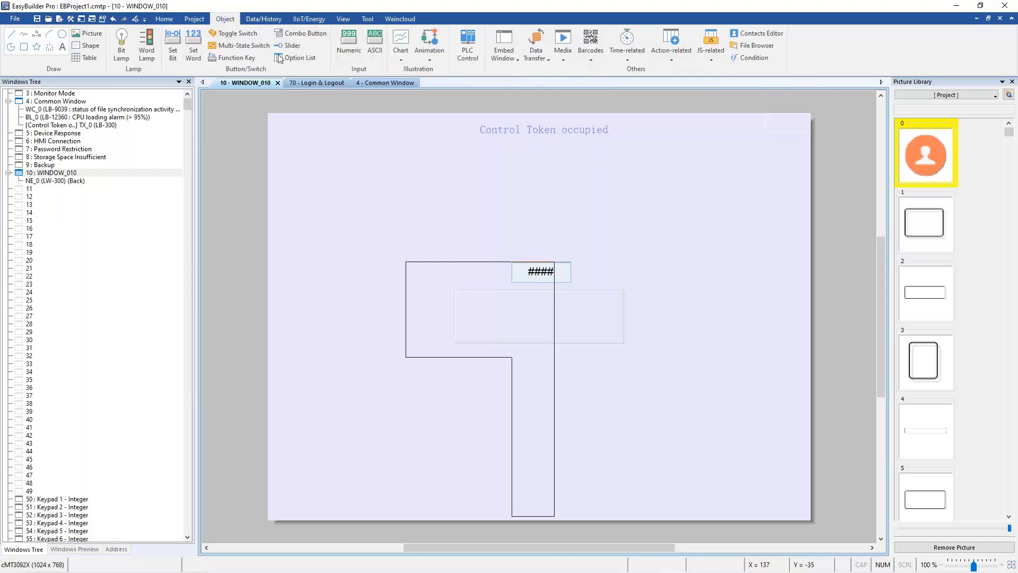
left_click(230, 58)
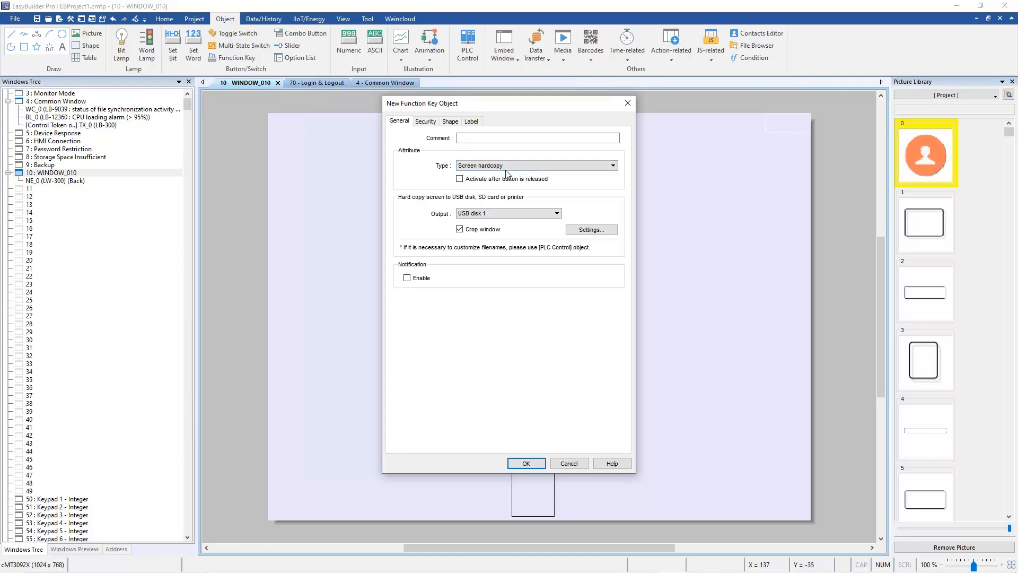
left_click(495, 213)
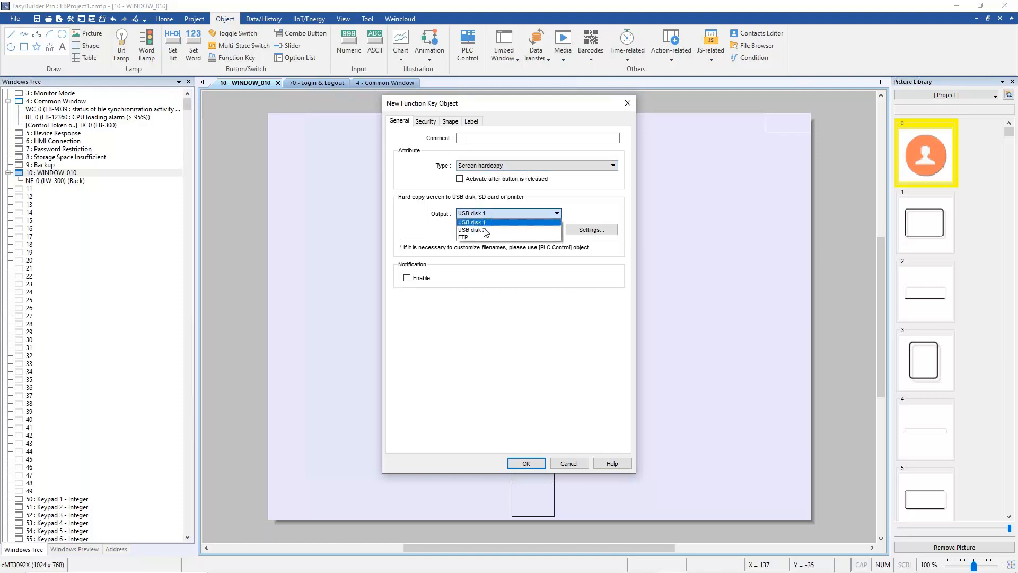
left_click(482, 237)
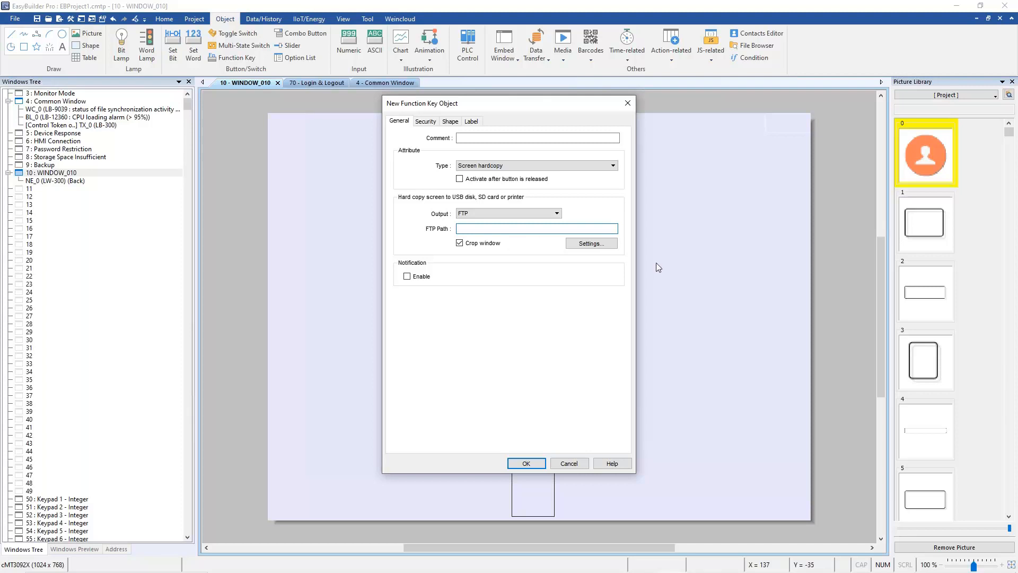
Check the crop window settings, accept the function key with an empty FTP path, and place it at about (120, 400) on WINDOW_010.
left_click(578, 247)
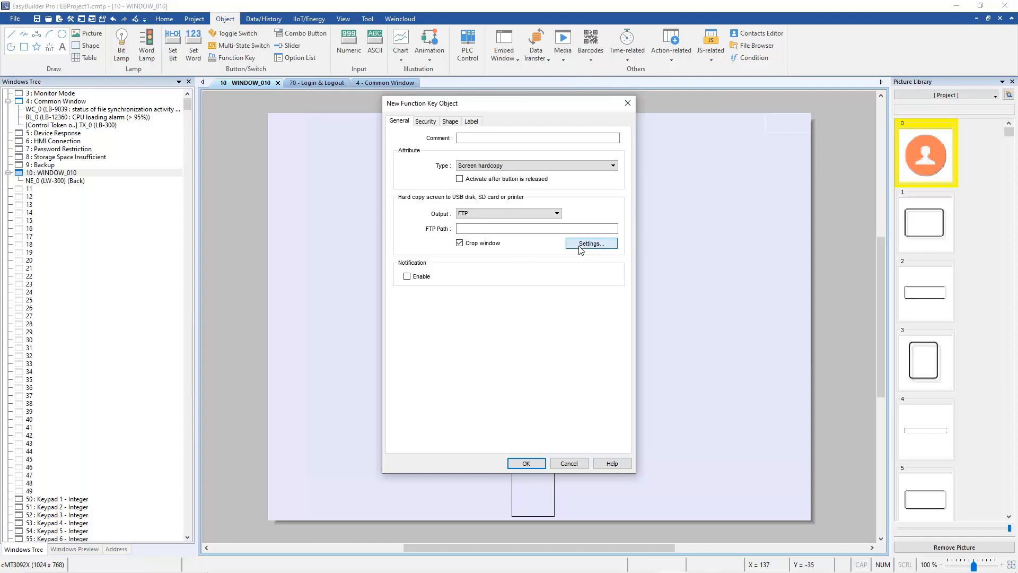
left_click_drag(518, 174, 520, 195)
left_click(614, 453)
left_click(525, 464)
left_click(330, 323)
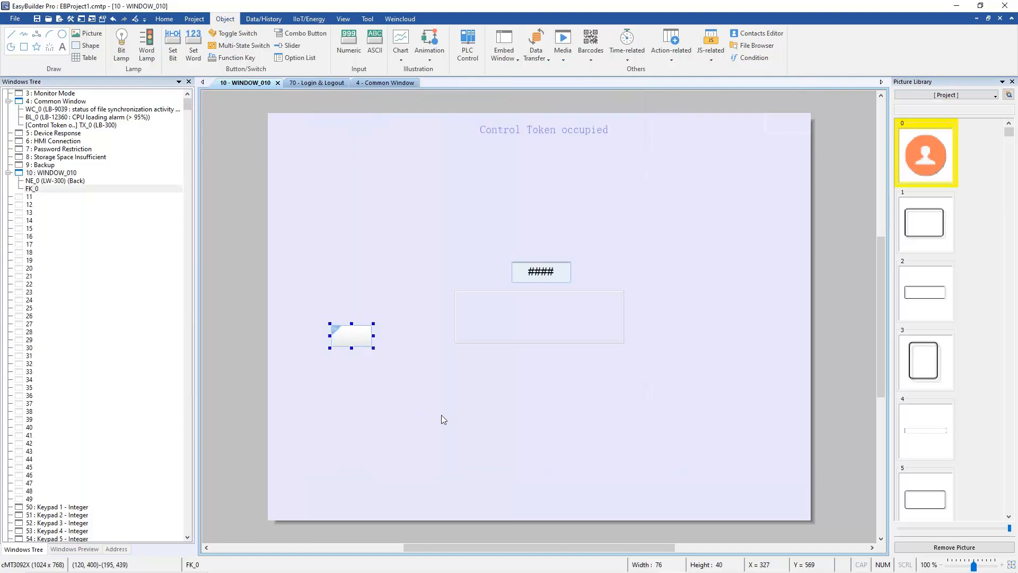
Switch to the PowerPoint slide show and advance to the FTP screenshot example's Step 6 result slide.
key("alt+Tab")
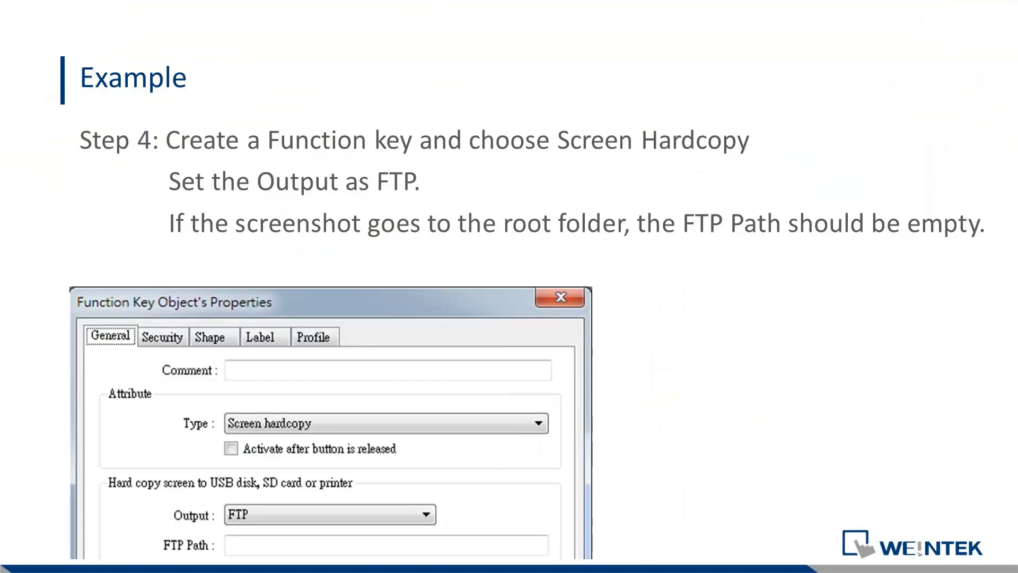
key("Right")
key("Right")
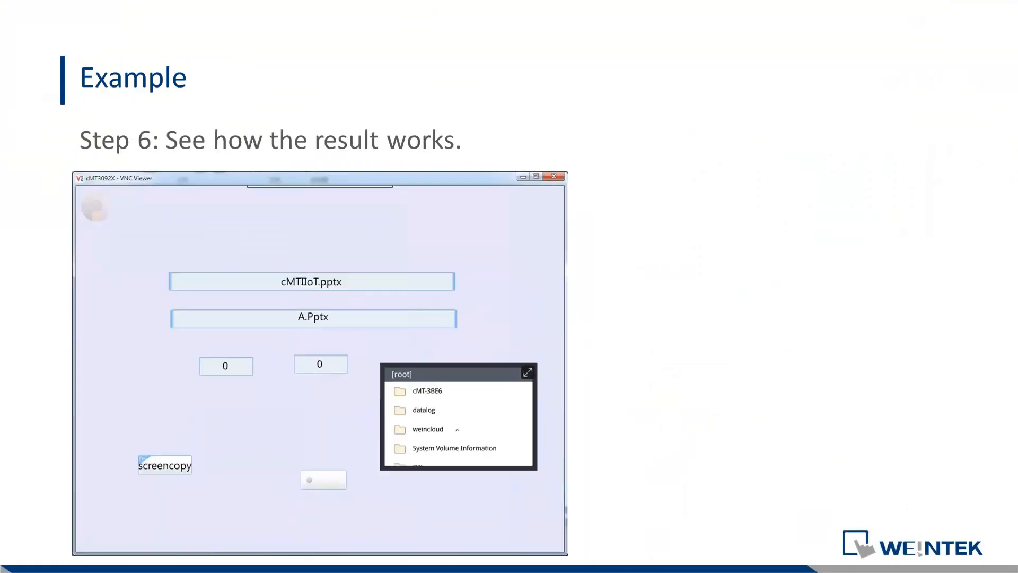
Bring cMT Viewer forward over the slide, show its numeric window, and move it aside.
key("alt+Tab")
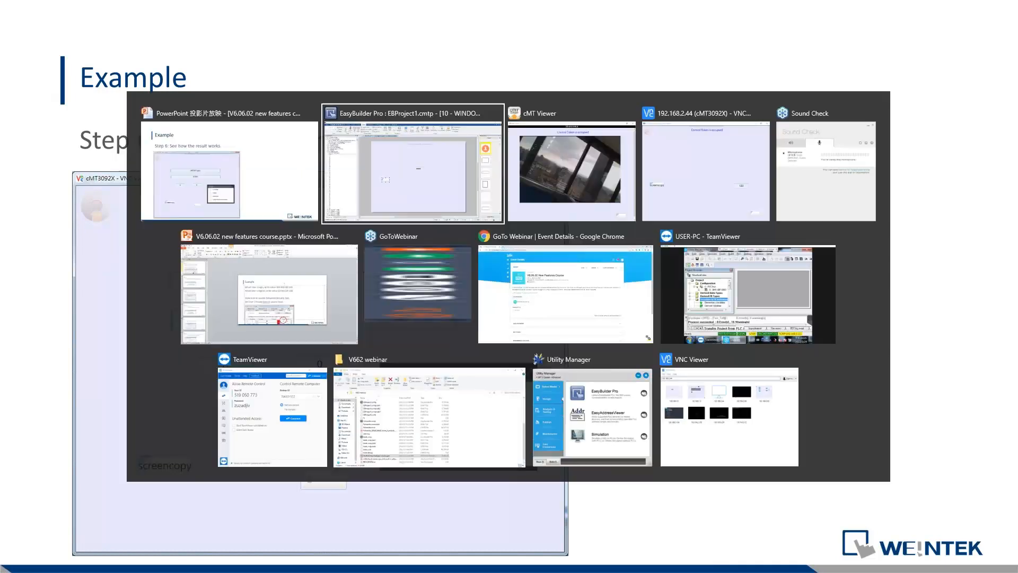
key("alt+Tab")
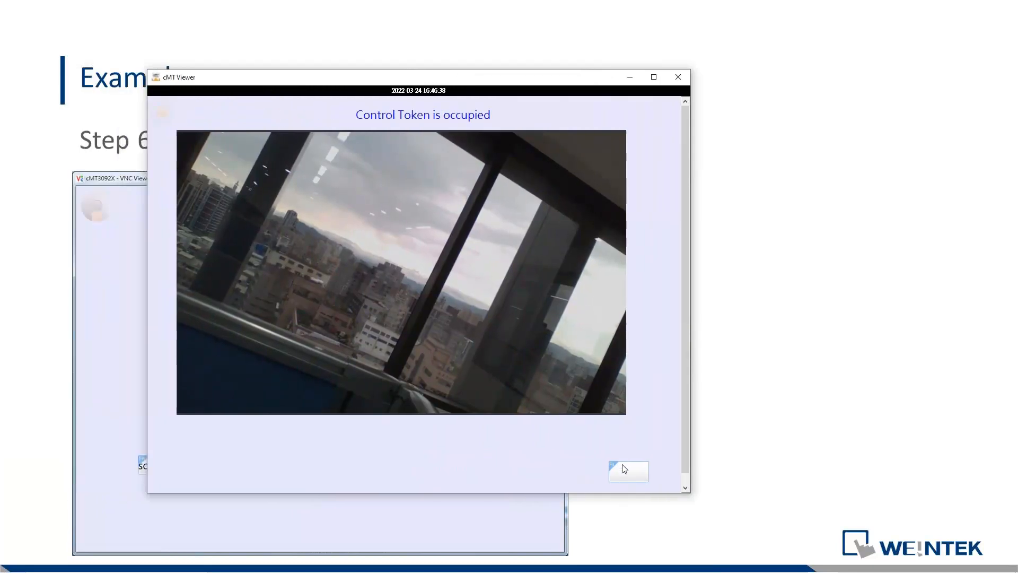
left_click(629, 463)
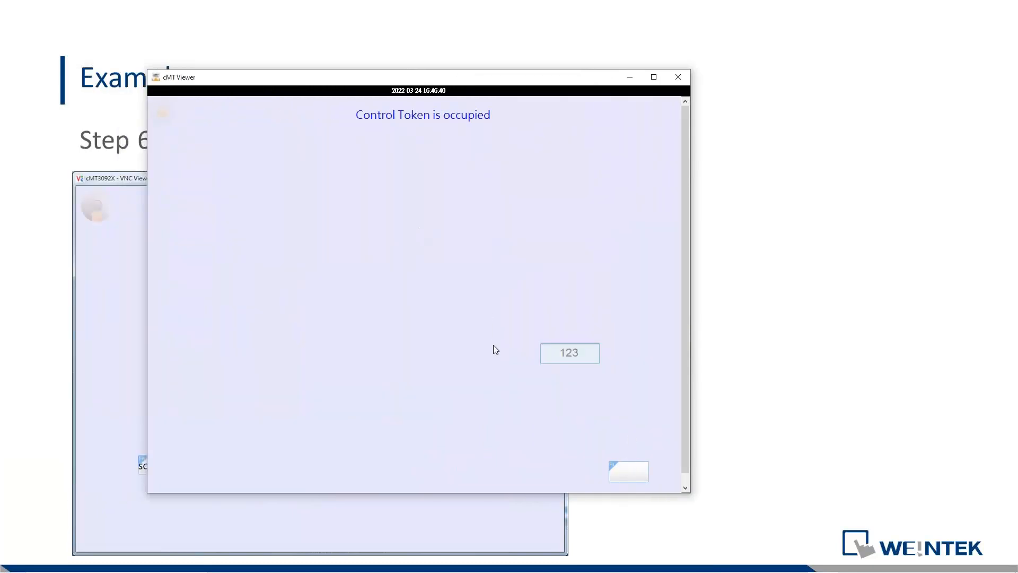
left_click(620, 477)
left_click(622, 474)
left_click_drag(560, 84, 721, 85)
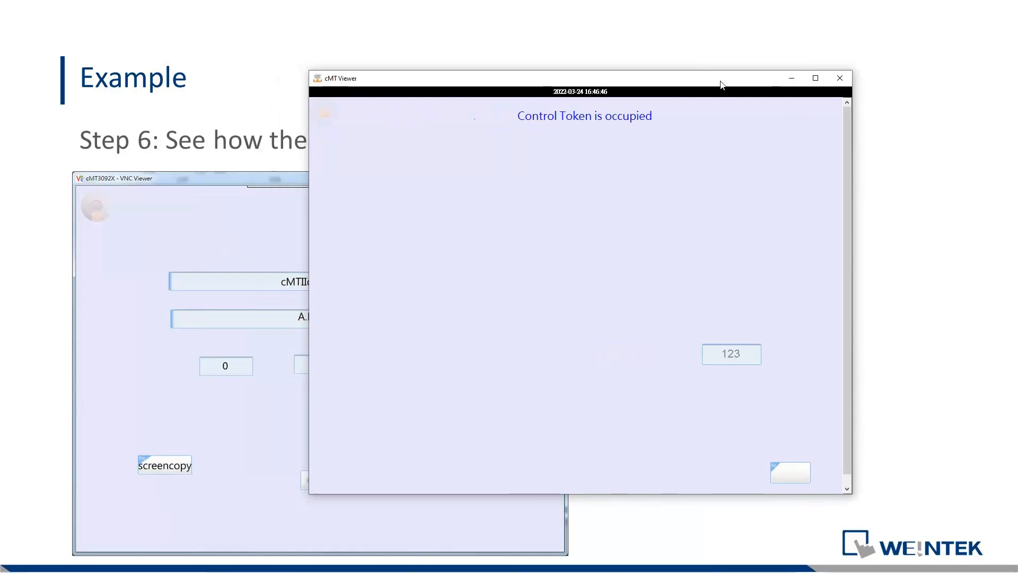
Check the Control Token status in VNC Viewer over the Step 6 slide, hide that viewer, and bring cMT Viewer forward.
left_click(257, 180)
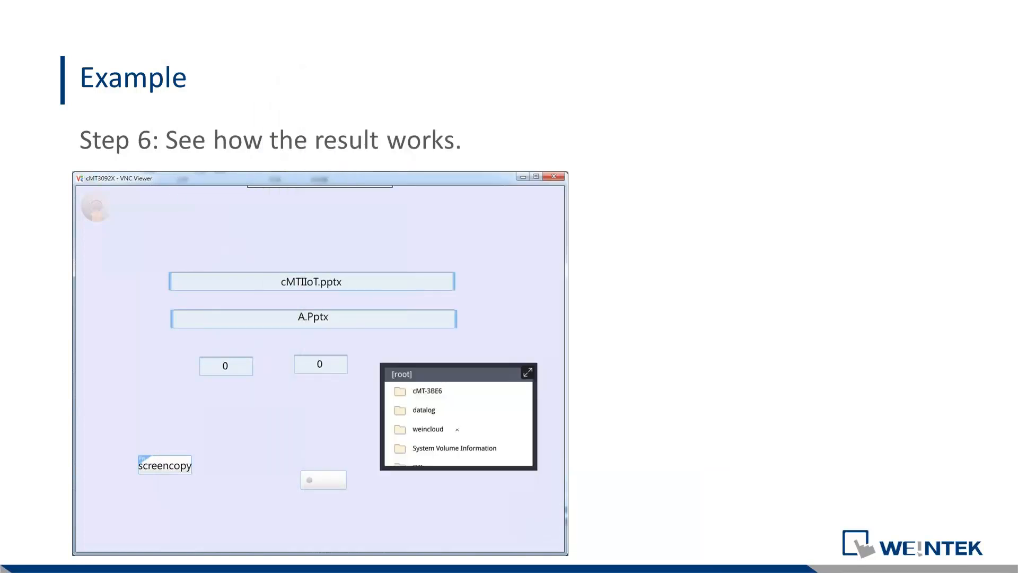
key("alt+Tab")
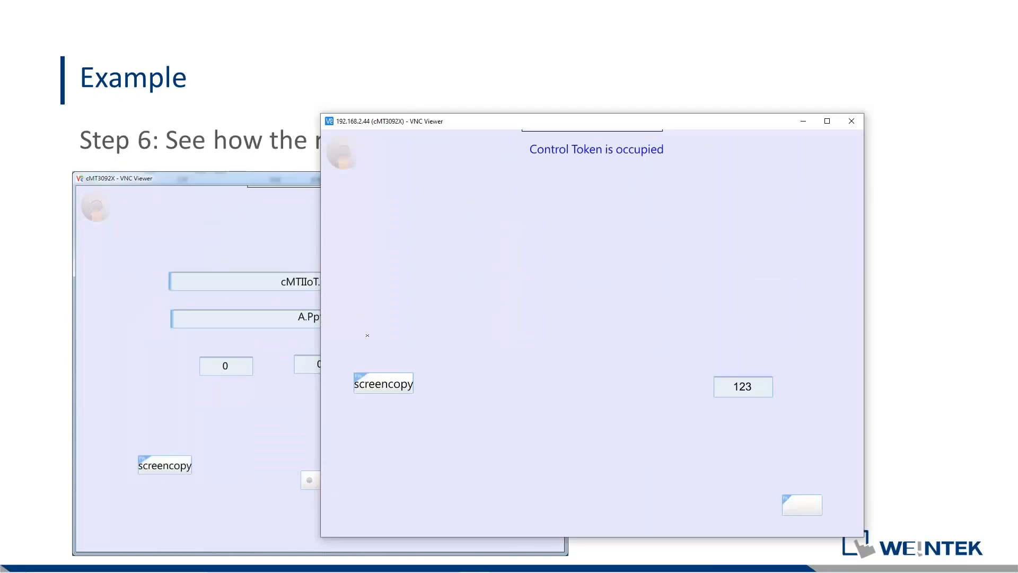
left_click(802, 121)
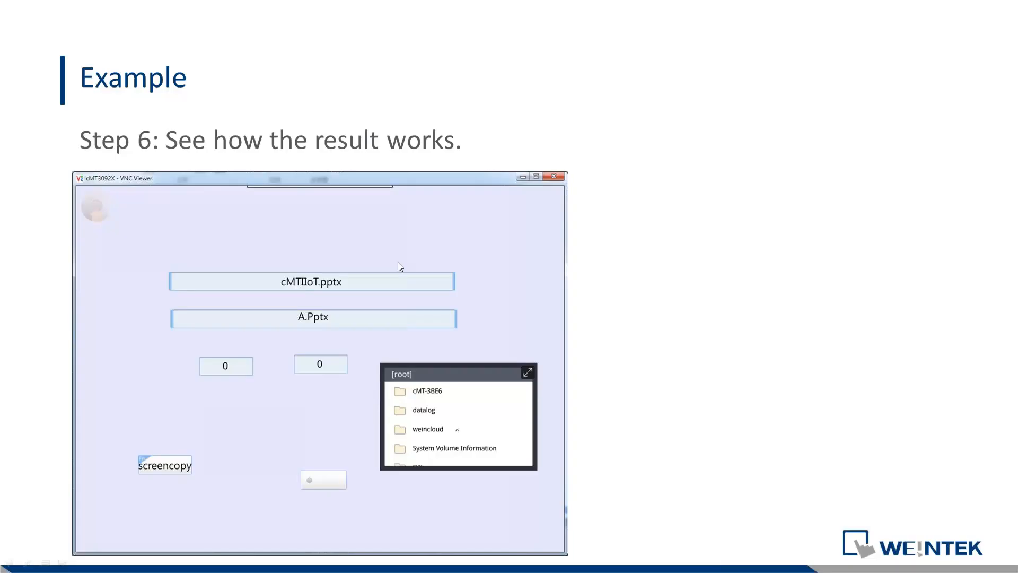
key("alt+Tab")
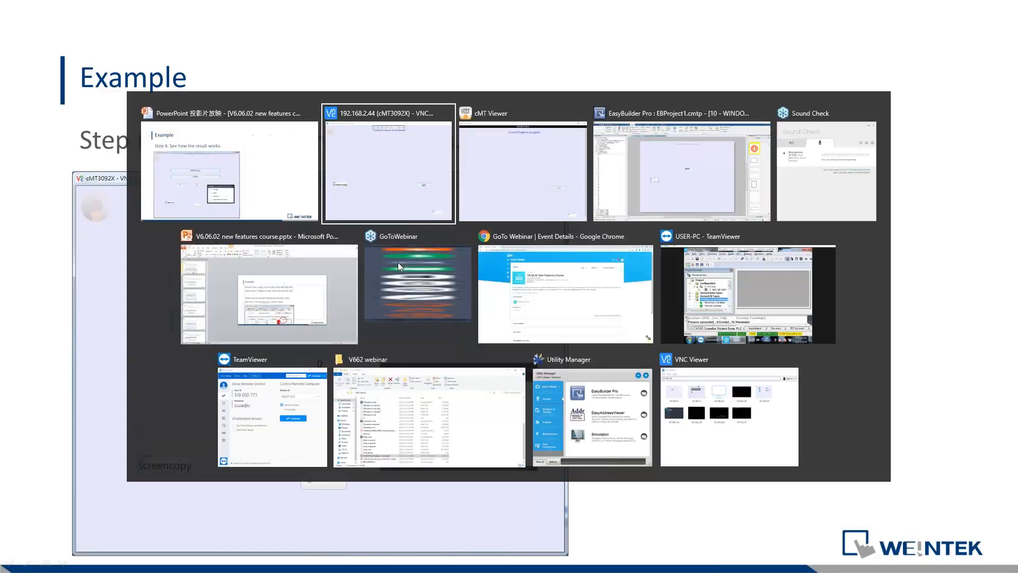
key("alt+Tab")
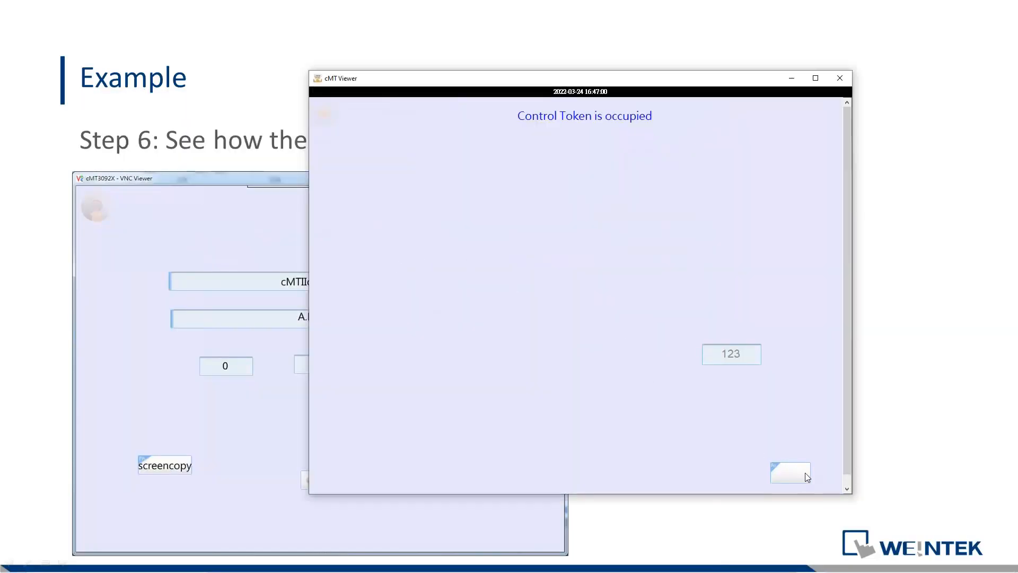
Operate the unlabelled function key in cMT Viewer, in the cMT3092X VNC Viewer, and in cMT Viewer again.
left_click(806, 476)
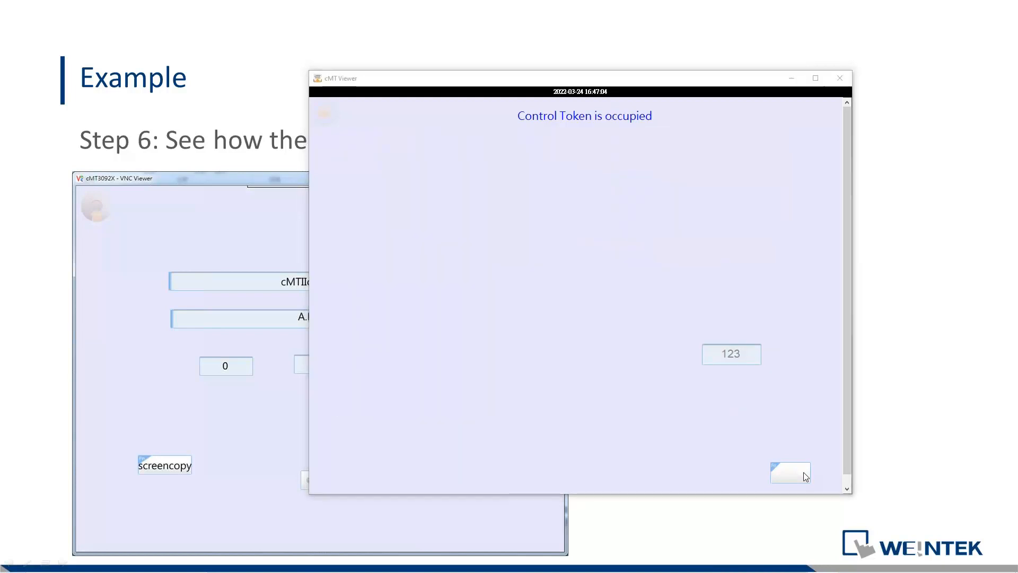
key("alt+Tab")
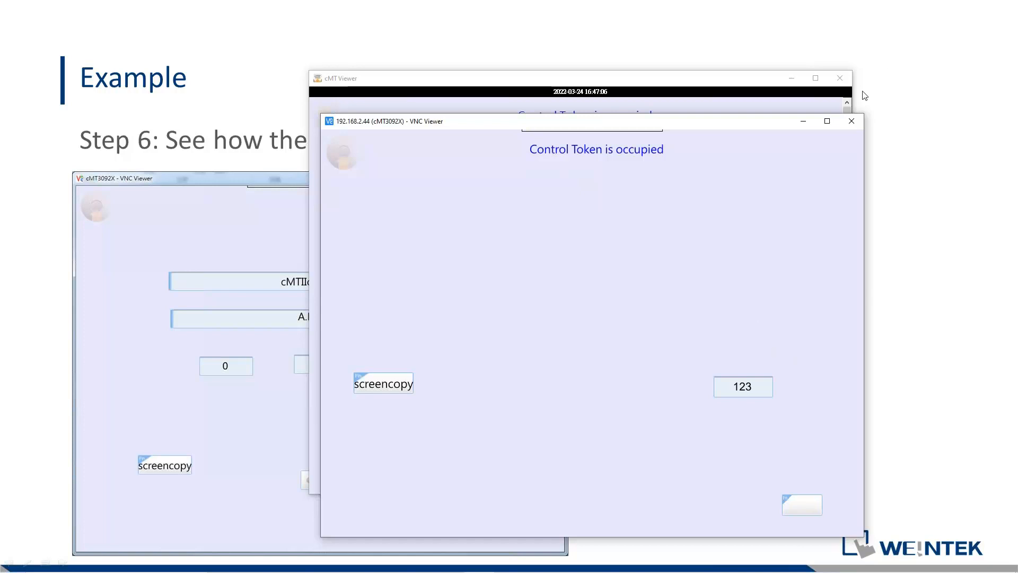
left_click(815, 502)
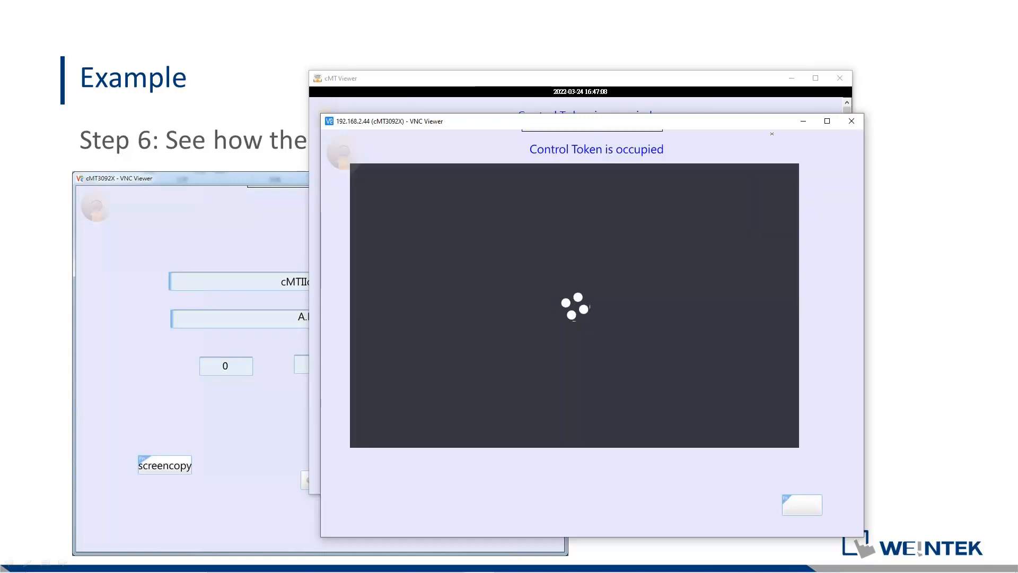
left_click(739, 82)
left_click(789, 471)
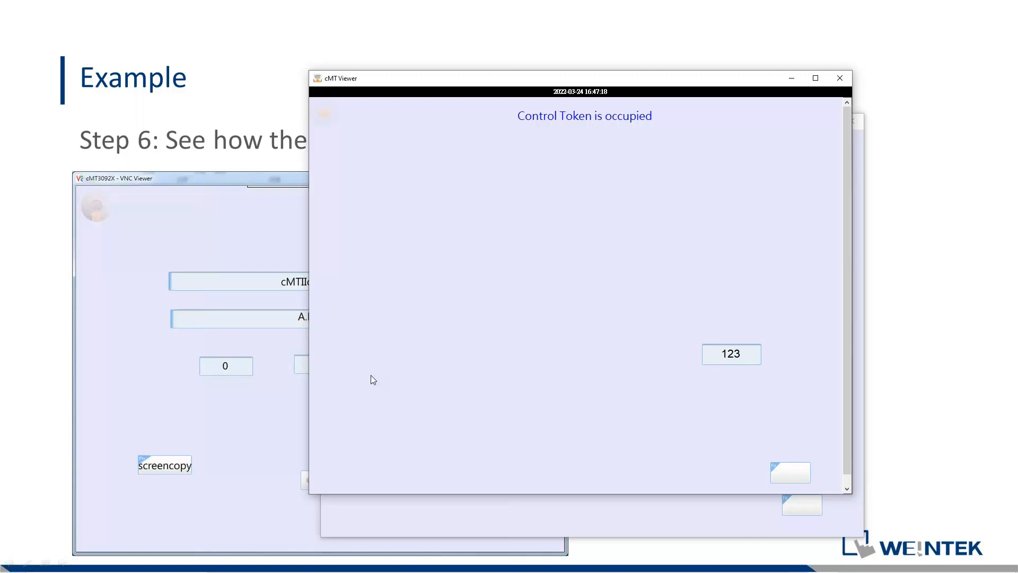
Close cMT Viewer and move the cMT3092X VNC Viewer window slightly up and to the right.
left_click(840, 78)
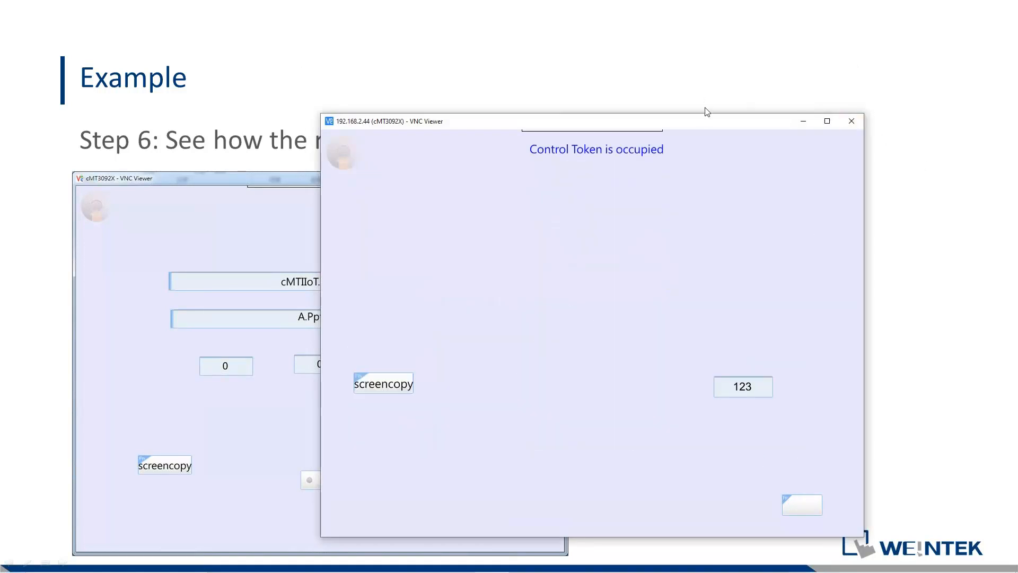
left_click_drag(705, 121, 745, 81)
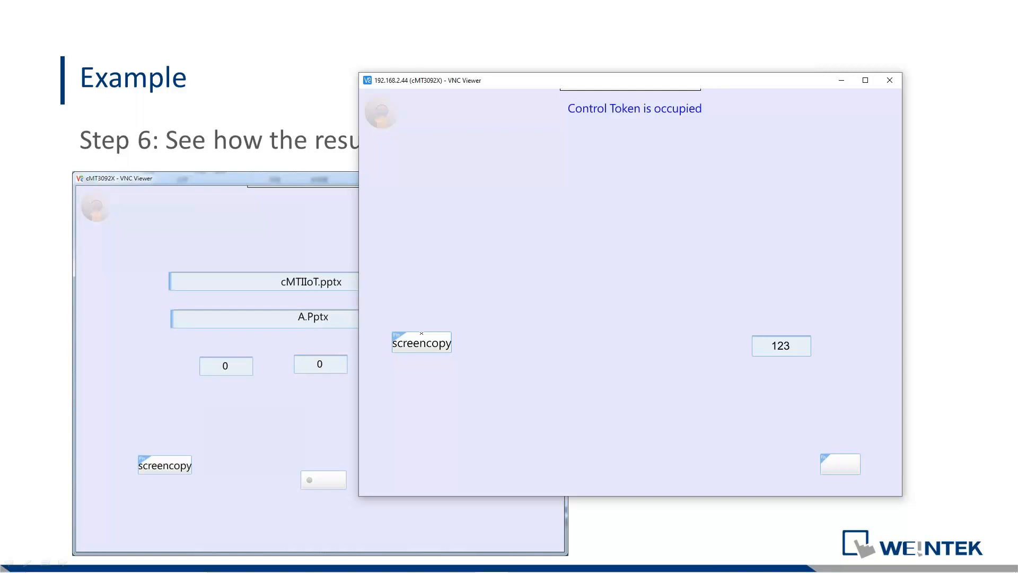
Switch to the USER-PC TeamViewer session, dismiss Unity Pro XL's PLC communication message, and minimize Unity Pro XL.
key("alt+Tab")
key("alt+Tab")
key("alt+Tab")
key("alt+Tab")
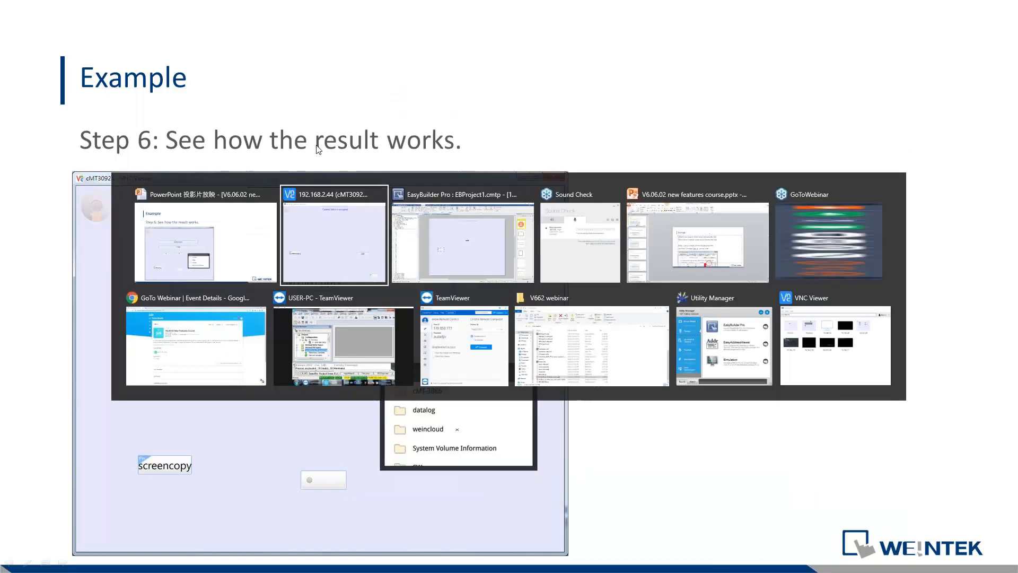
key("alt+Tab")
key("alt+Tab")
key("alt+Tab")
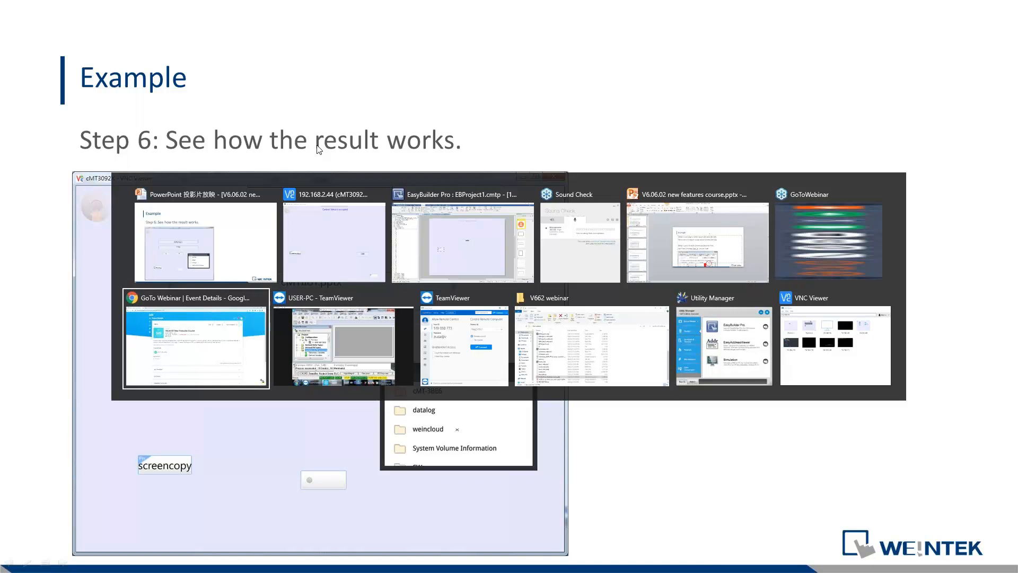
key("alt+Tab")
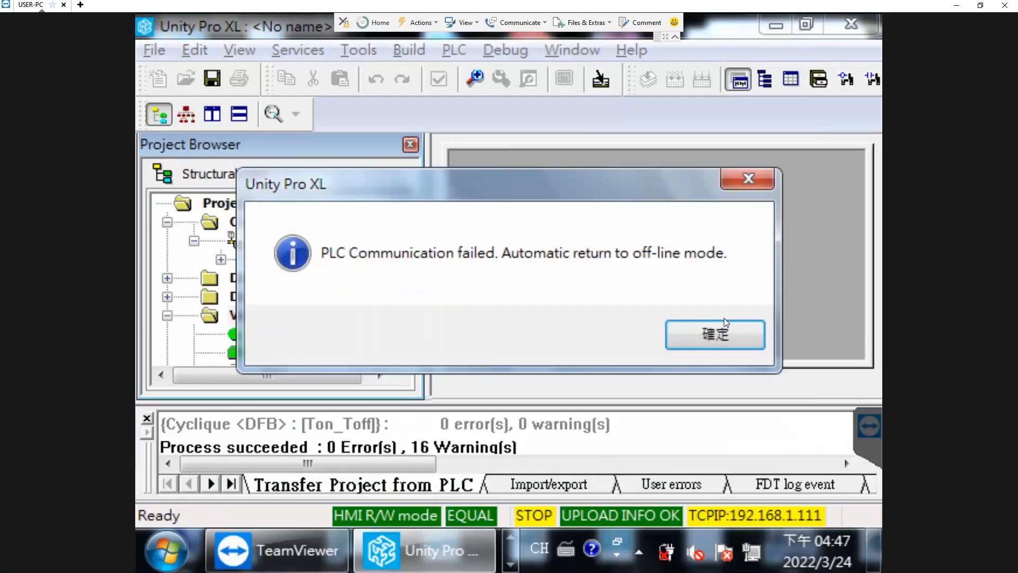
left_click(711, 336)
left_click(774, 25)
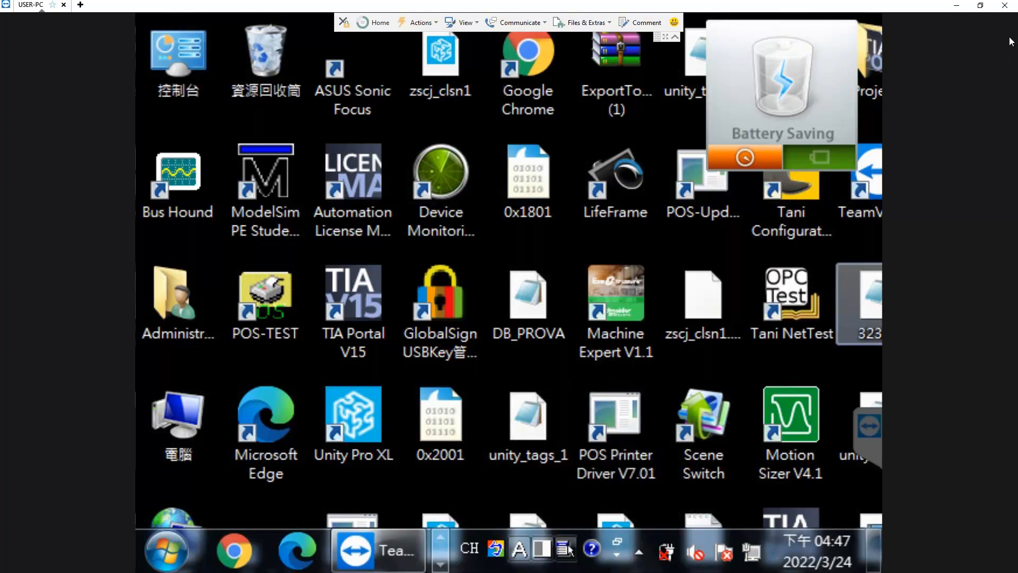
End the remote session with USER-PC and close the TeamViewer dialog that follows.
left_click(6, 4)
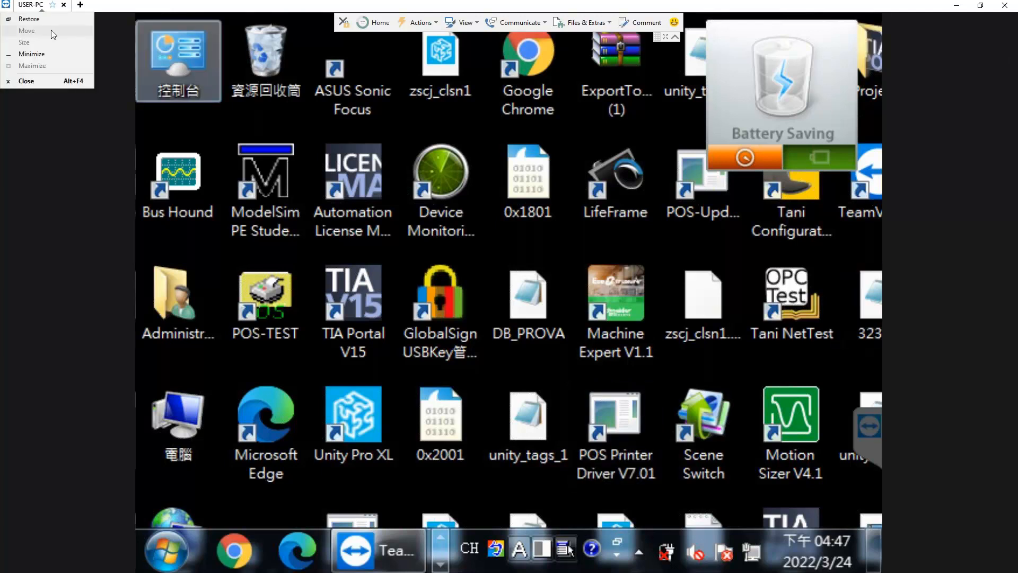
left_click(40, 5)
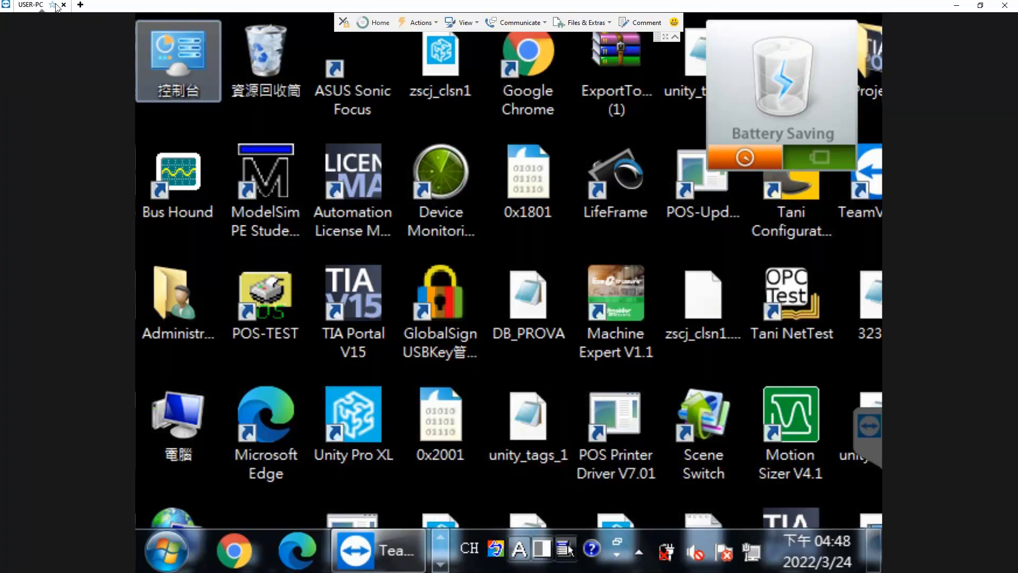
left_click(64, 5)
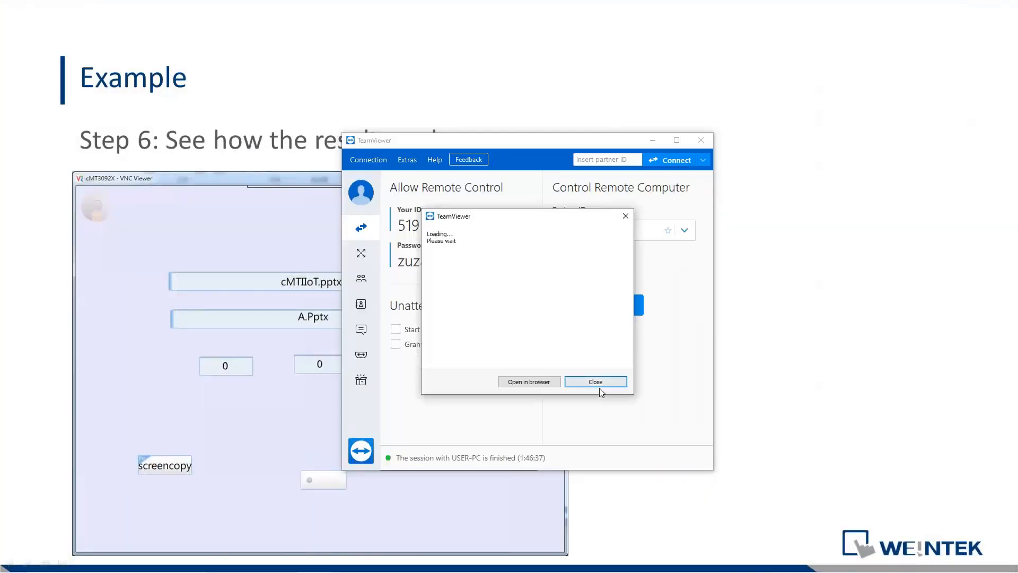
left_click(602, 382)
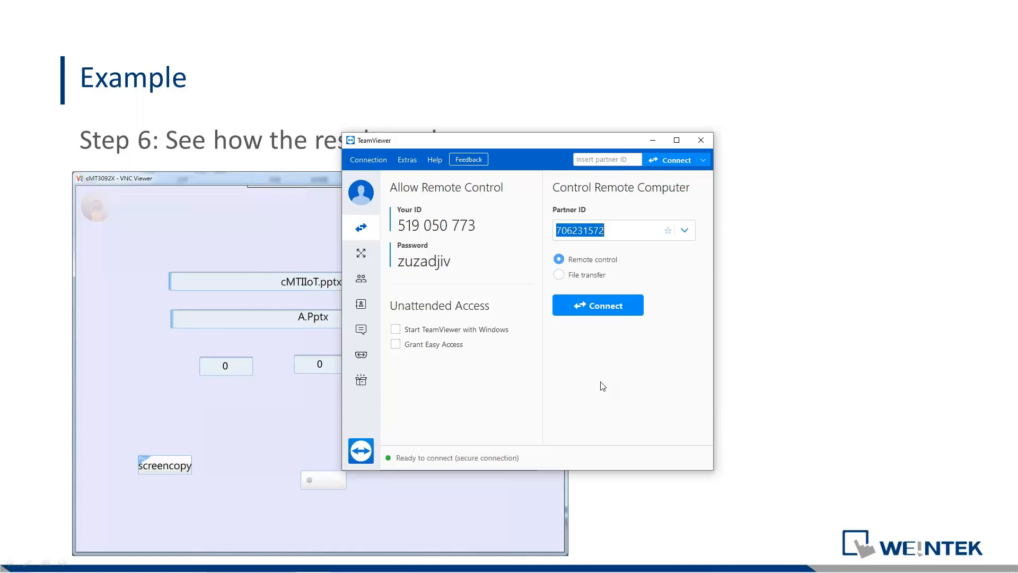
Connect TeamViewer to the suggested partner ID starting with 807 using the partner's password, and minimize the new session window.
type("807")
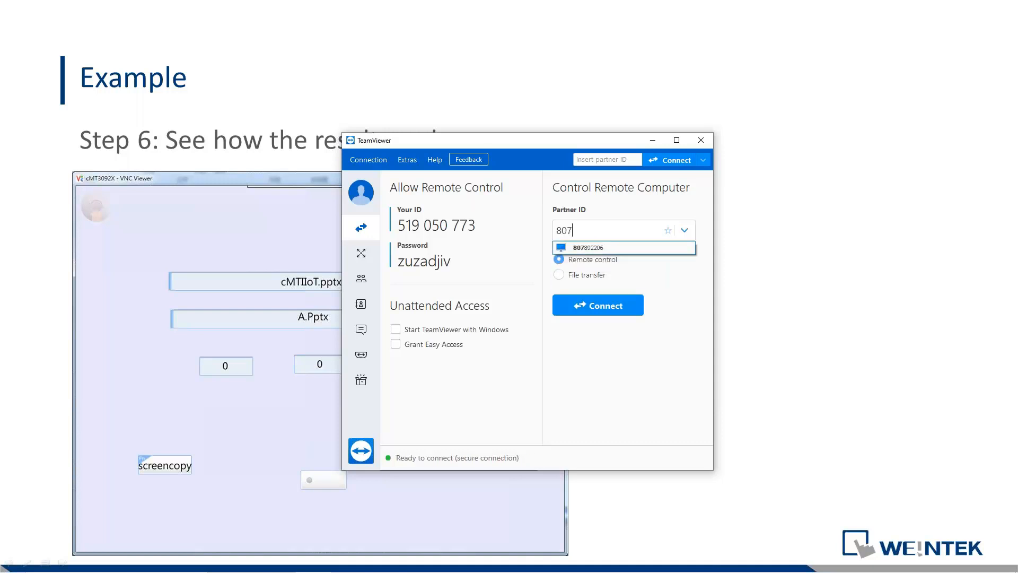
key("Down")
key("Return")
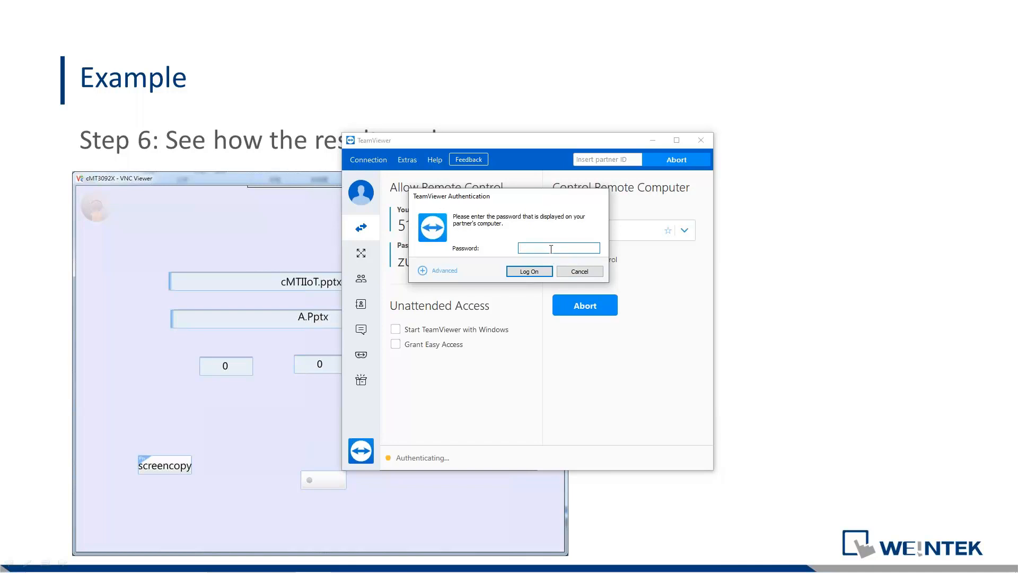
type("•••••")
left_click(531, 271)
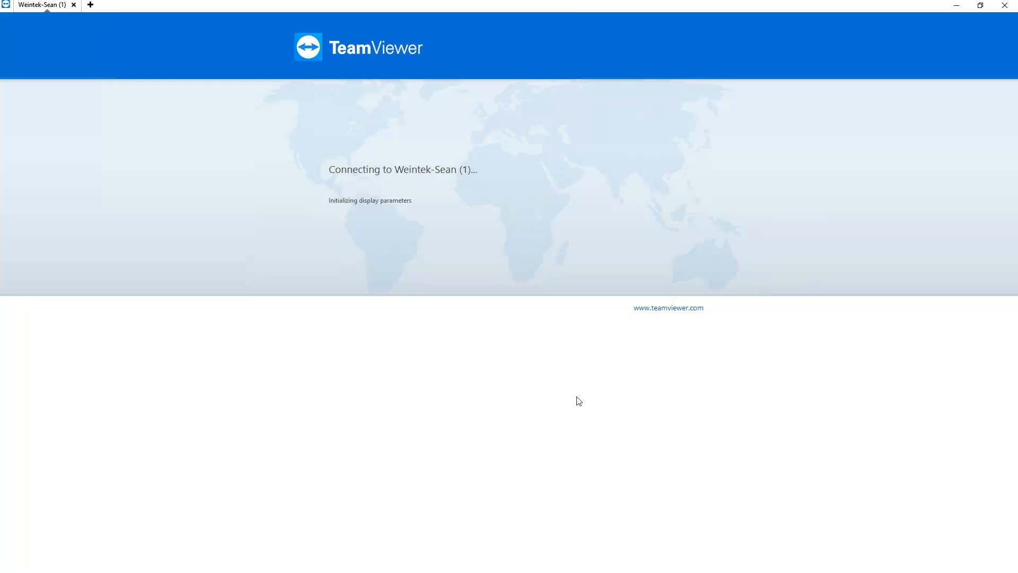
left_click(956, 6)
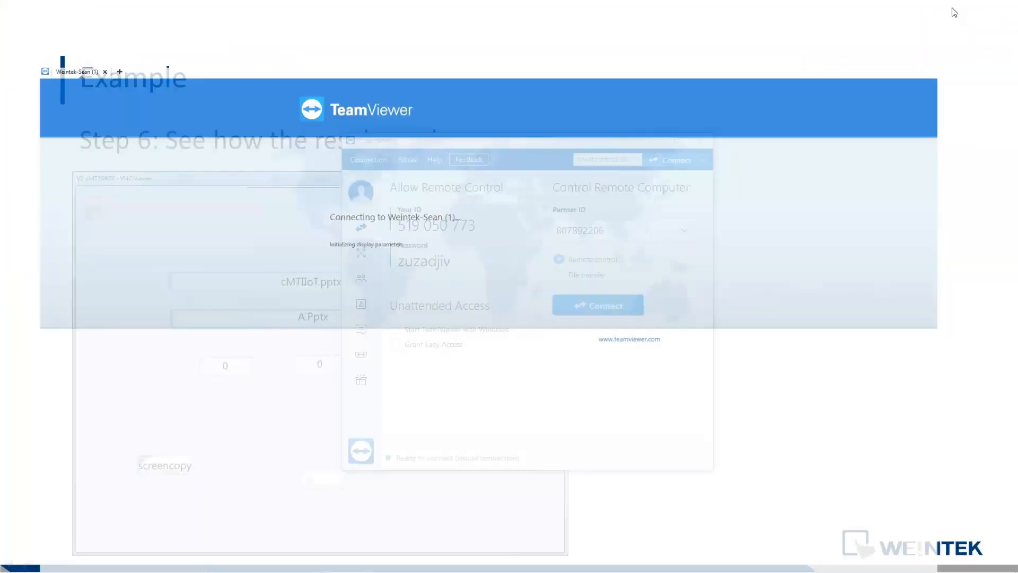
Switch to the cMT3092X VNC Viewer, trigger its screencopy function key, and minimize the viewer.
key("alt+Tab")
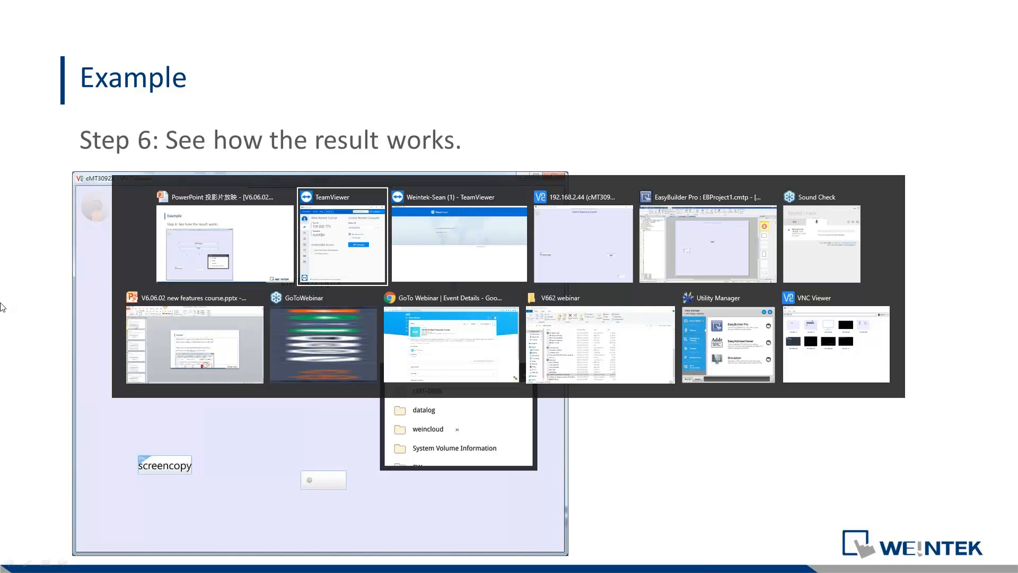
key("alt+Tab")
key("alt+Tab")
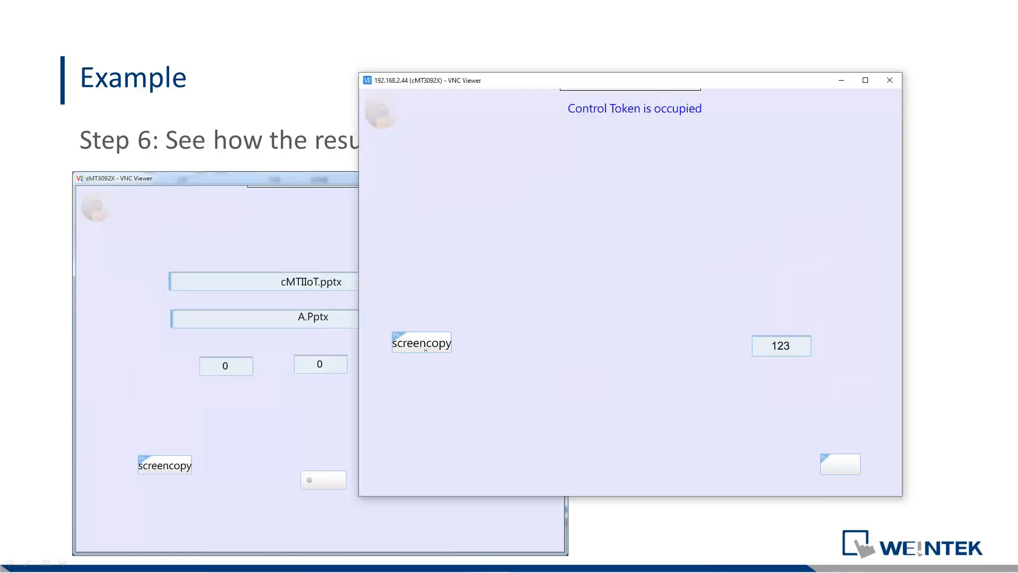
left_click(426, 350)
left_click(429, 345)
left_click(840, 81)
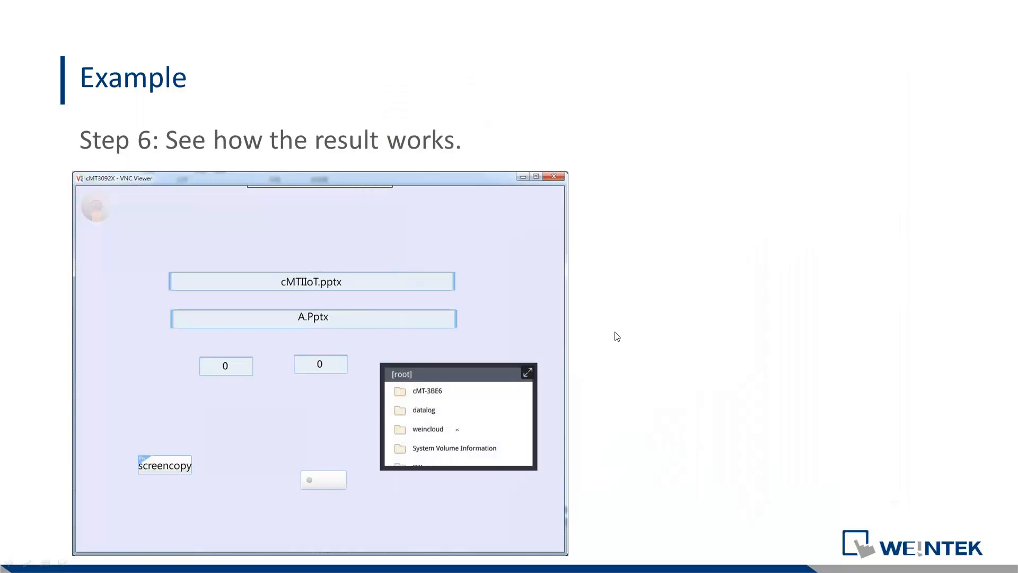
Return to the remote TeamViewer session and inspect 220324_1640_01.png in the V662 webinar subfolder IP_192.168.2.44, closing the image when finished.
key("alt+Tab")
key("alt+Tab")
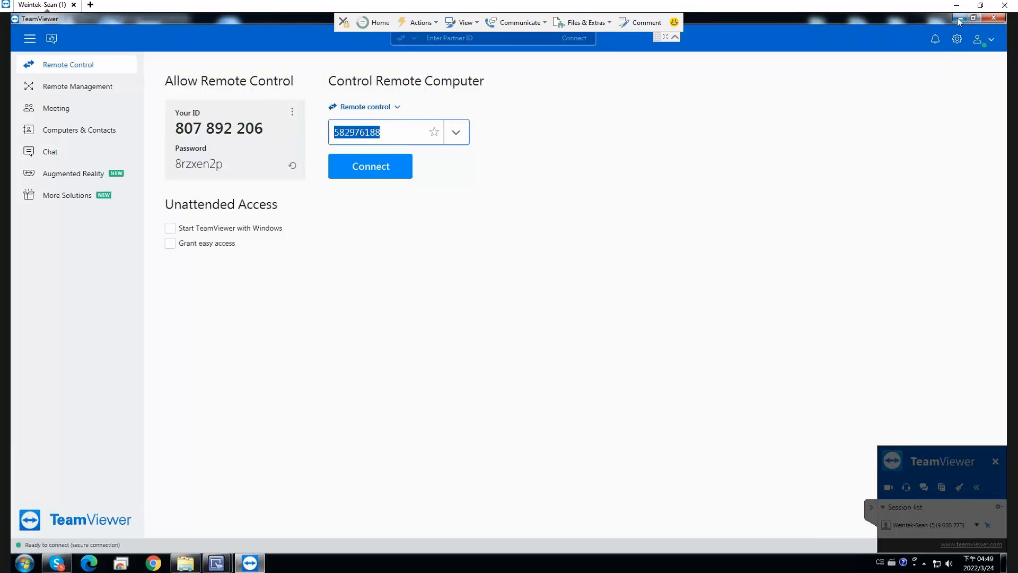
left_click(185, 564)
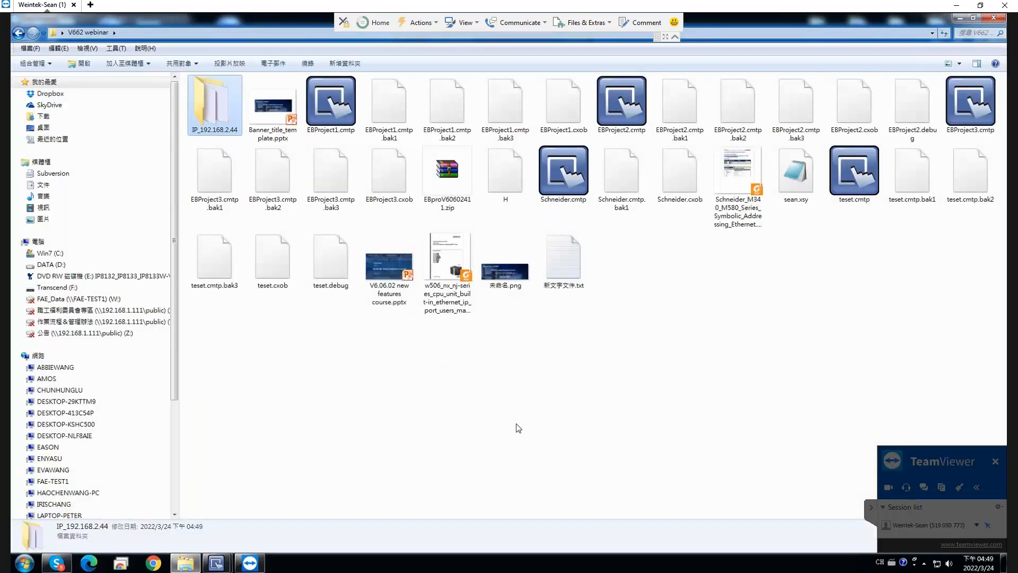
double_click(219, 127)
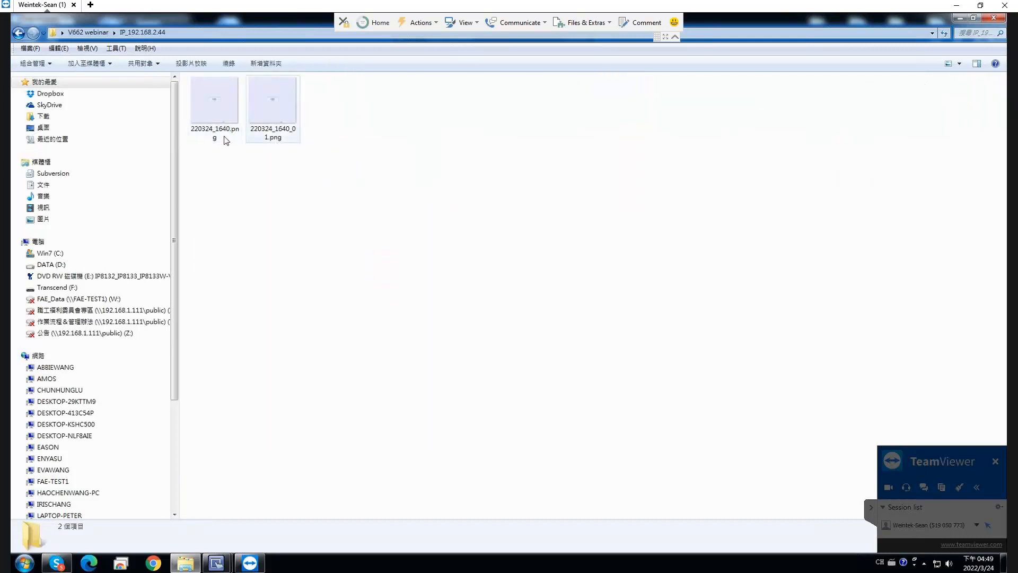
double_click(261, 115)
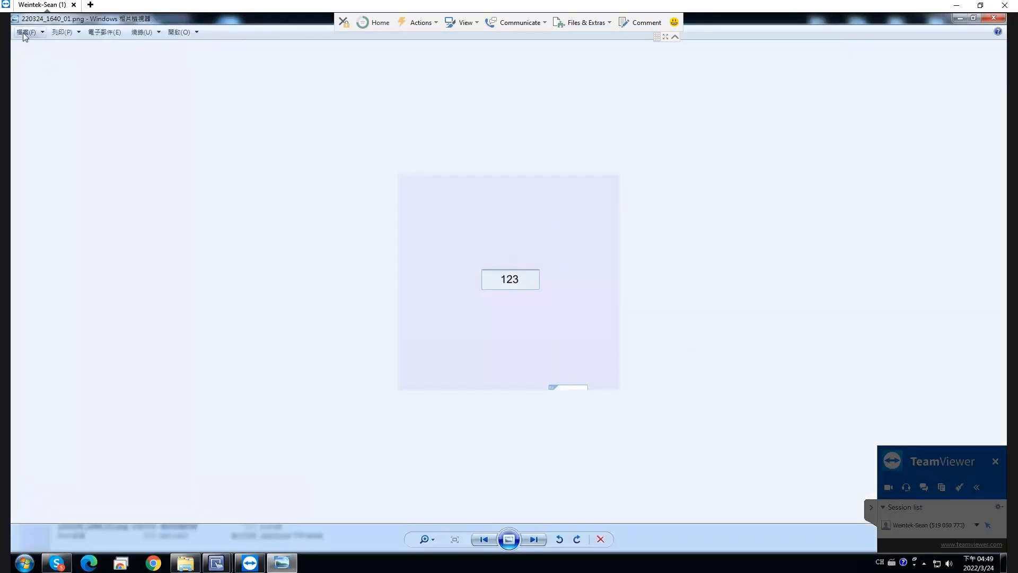
left_click(999, 19)
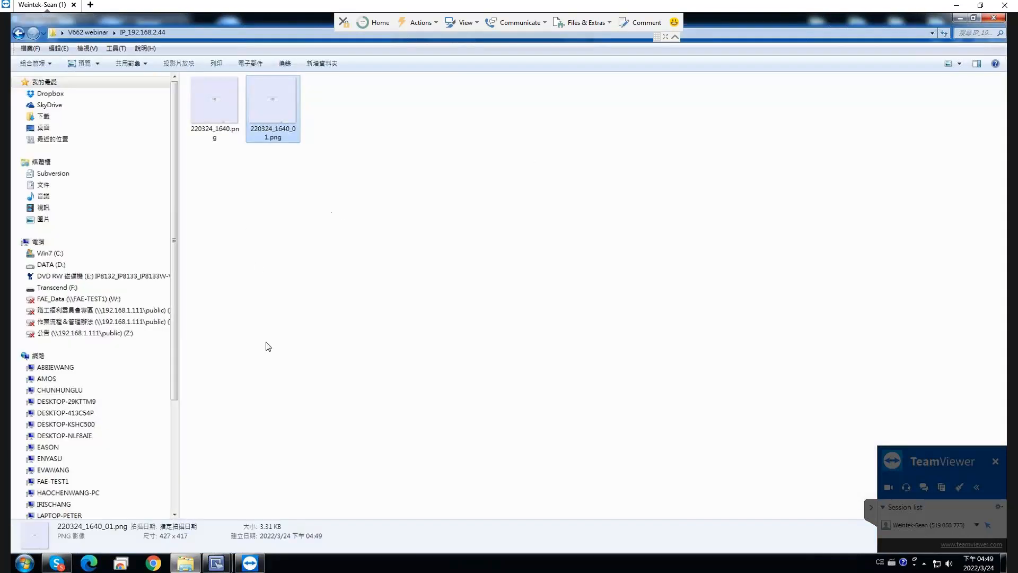
key("alt+Tab")
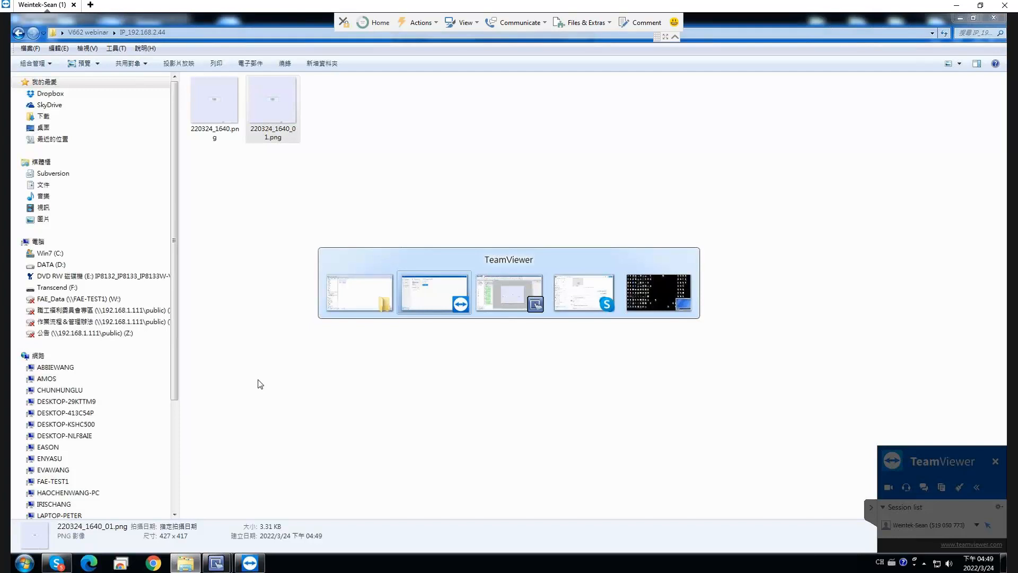
key("alt+Tab")
key("alt+Tab")
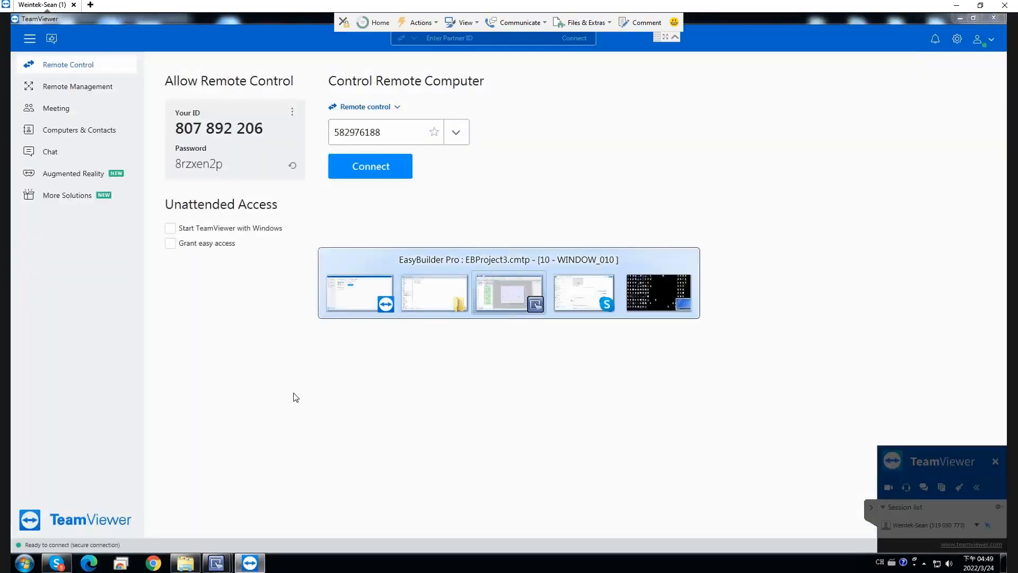
key("alt+Tab")
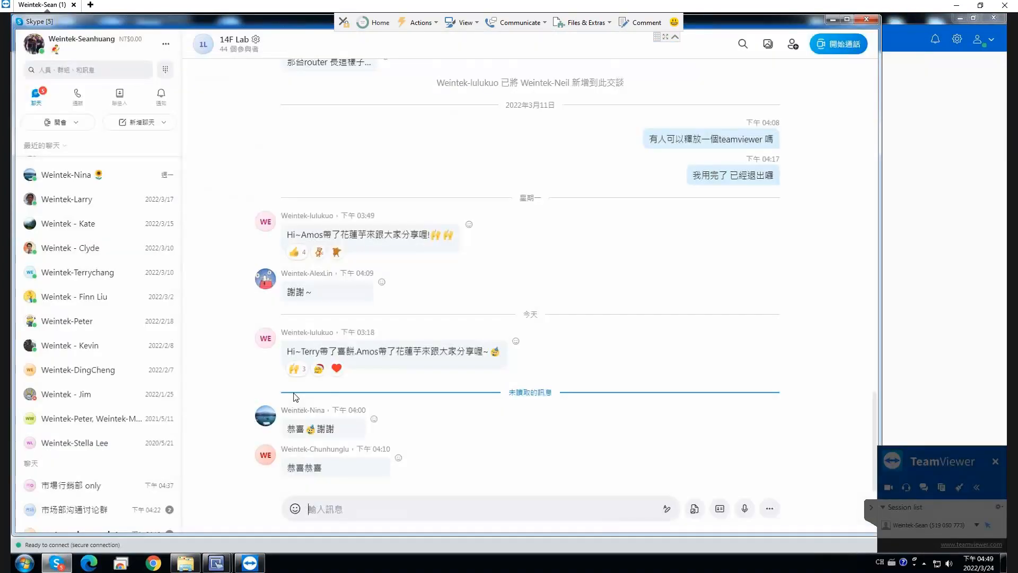
key("alt+Tab")
key("alt+Tab")
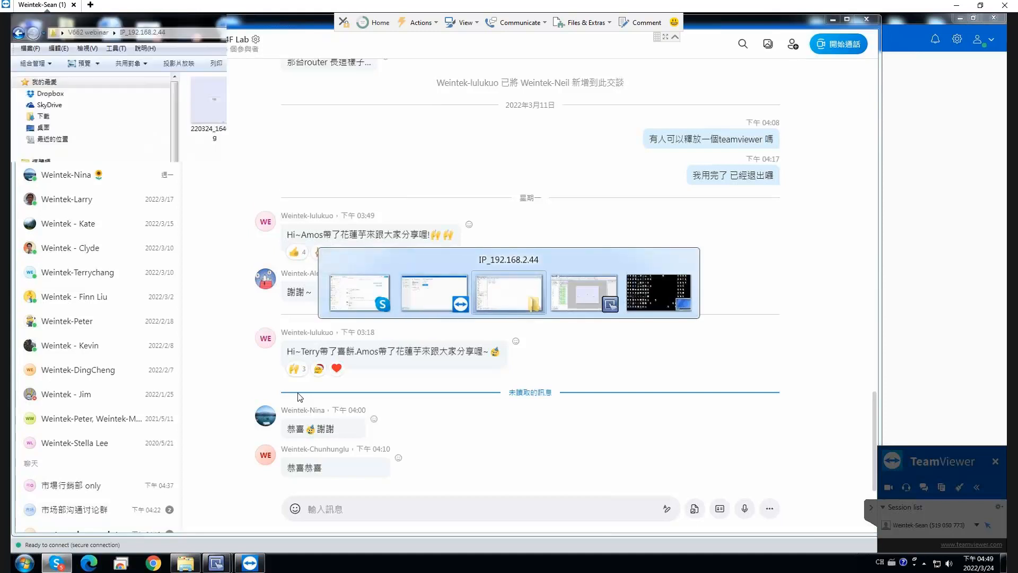
Switch to the 192.168.2.44 (cMT3092X) VNC Viewer, trigger its screencopy function key twice, and minimize the viewer.
key("alt+Tab")
key("alt+Tab")
key("alt+Tab")
key("alt+Tab")
key("alt+Tab")
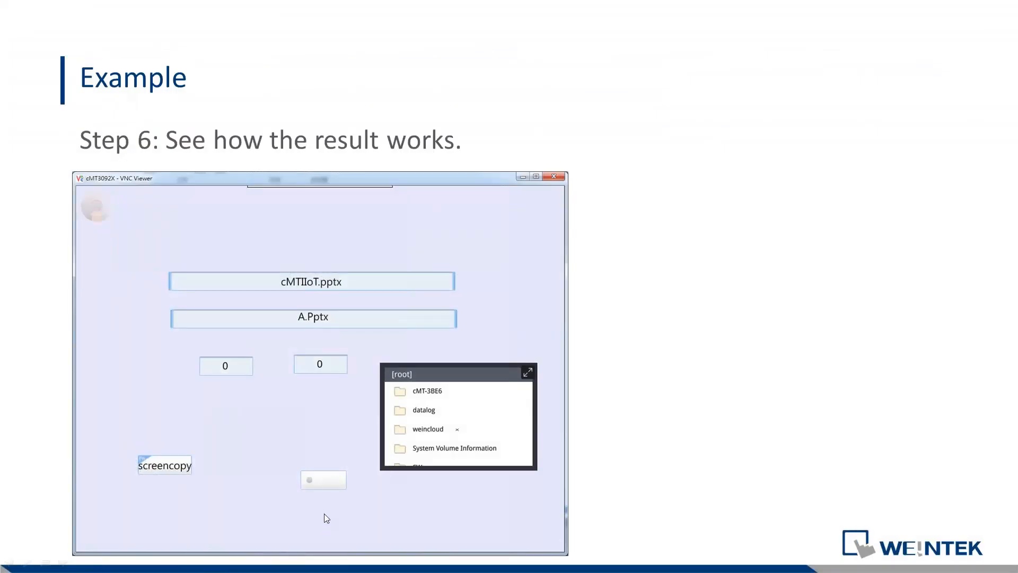
key("alt+Tab")
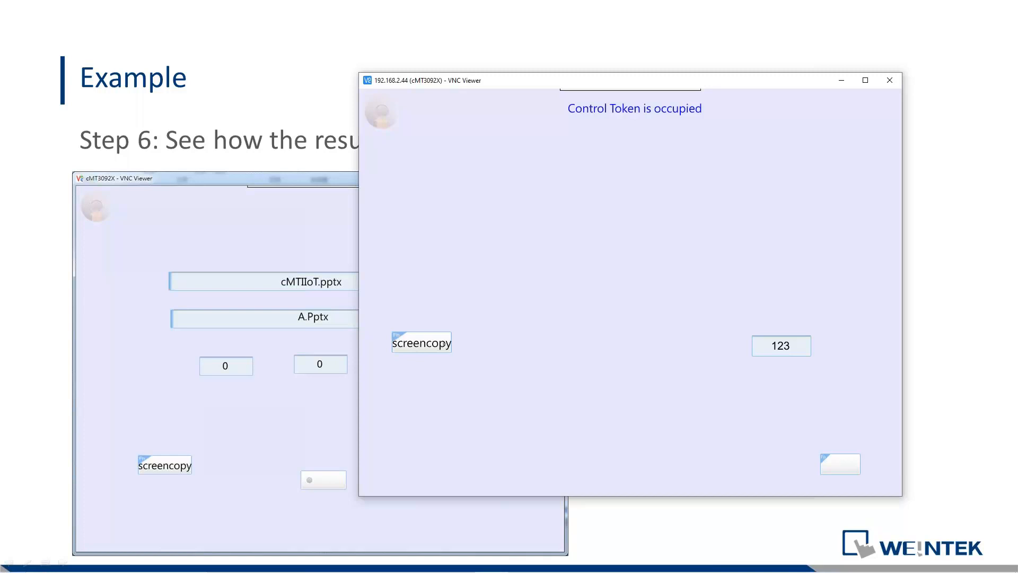
left_click(436, 343)
left_click(437, 342)
left_click(841, 82)
Return to the remote session, go up to the V662 webinar folder, highlight its name in the folder path, and minimize the session.
key("alt+Tab")
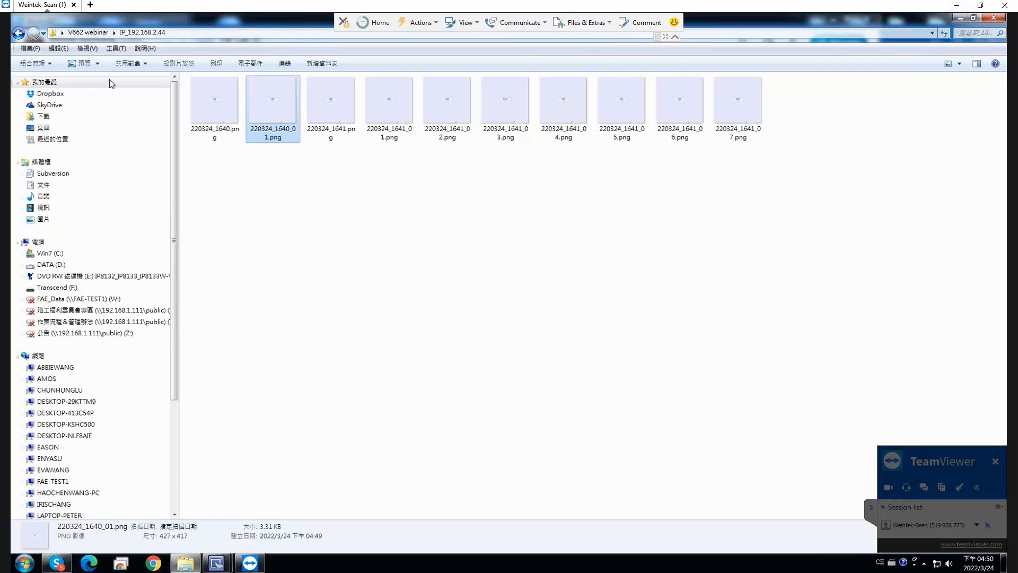
left_click(97, 36)
left_click(193, 33)
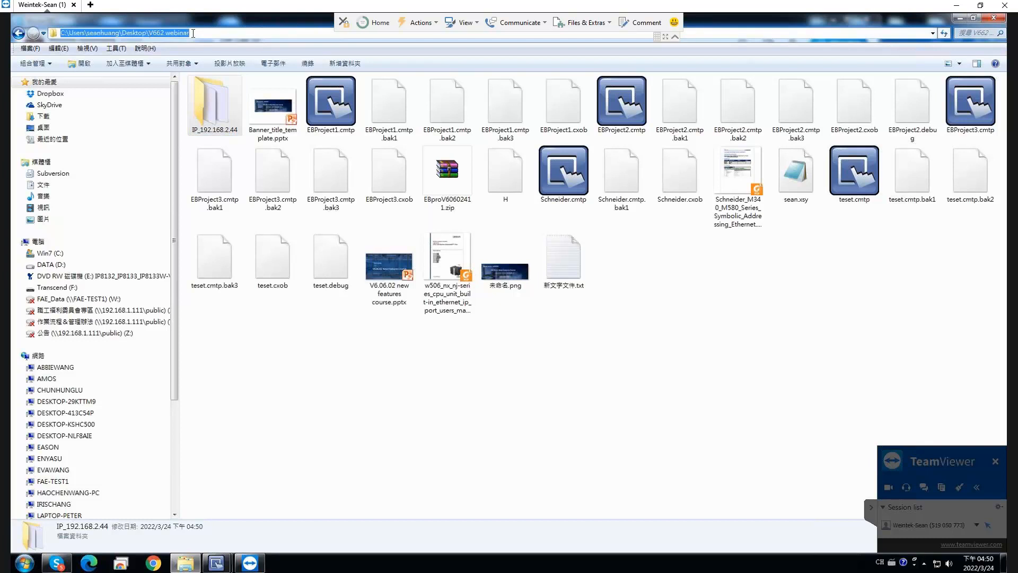
left_click_drag(193, 33, 149, 33)
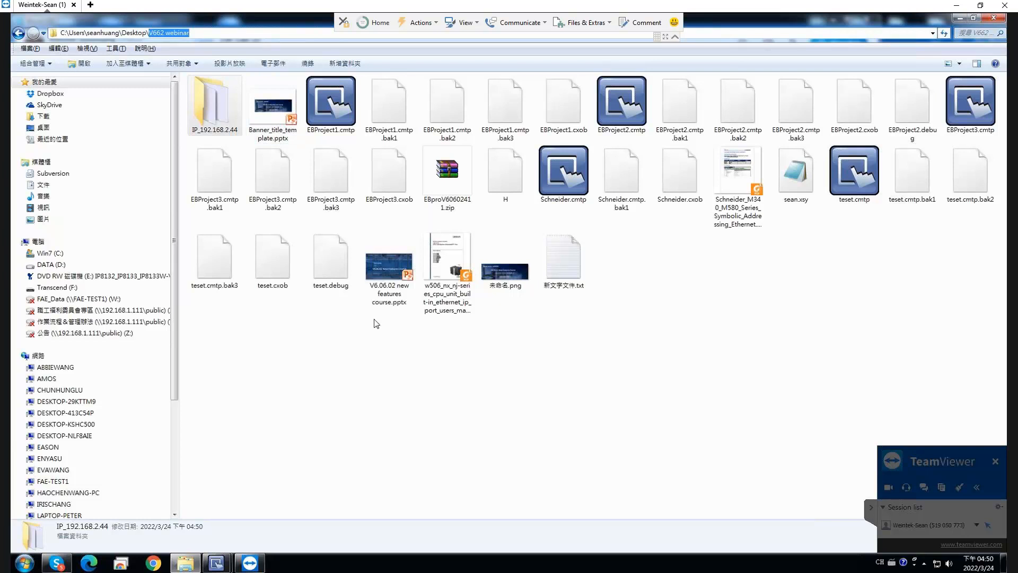
key("alt+Tab")
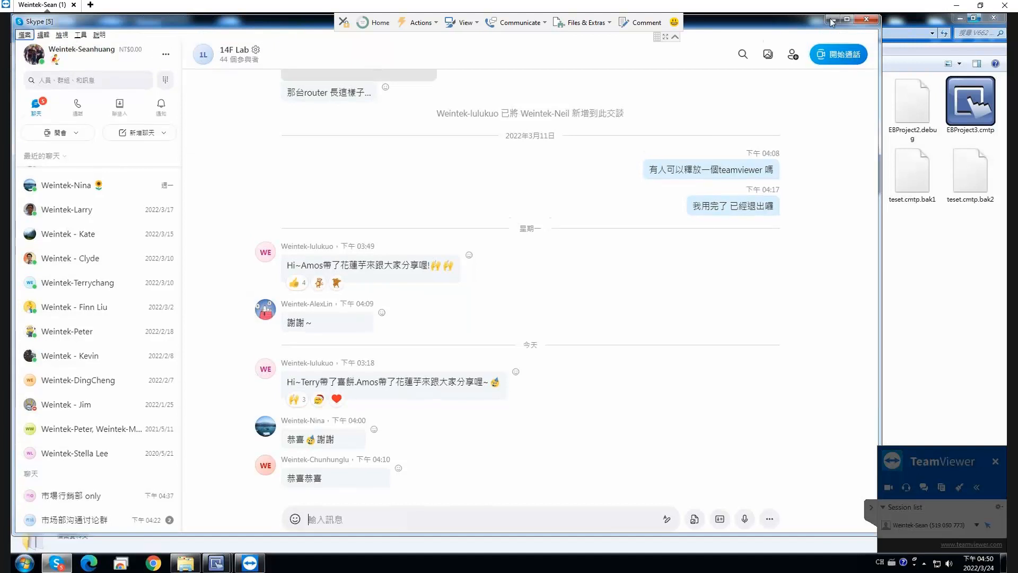
left_click(959, 14)
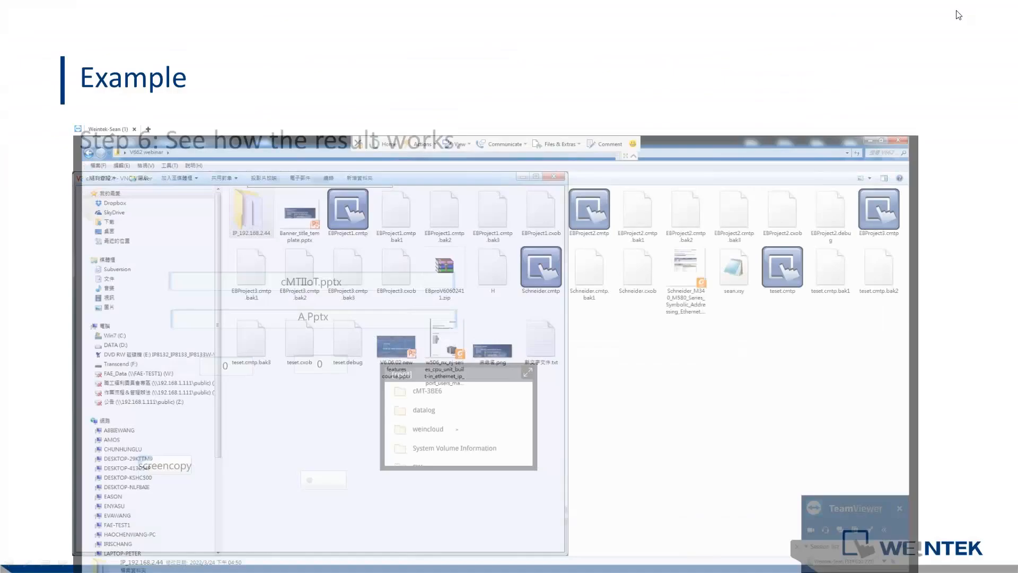
Switch to EasyBuilder Pro and review the FTP server and HMI folder naming settings in System Parameter Settings, closing the dialog when finished.
key("alt+Tab")
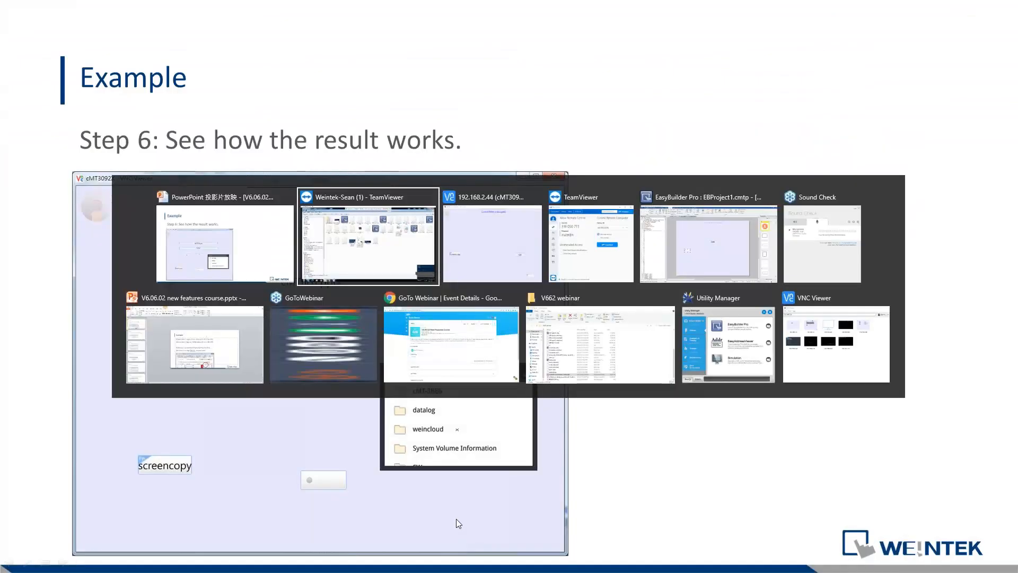
key("alt+Tab")
key("alt+Tab")
key("alt+Tab")
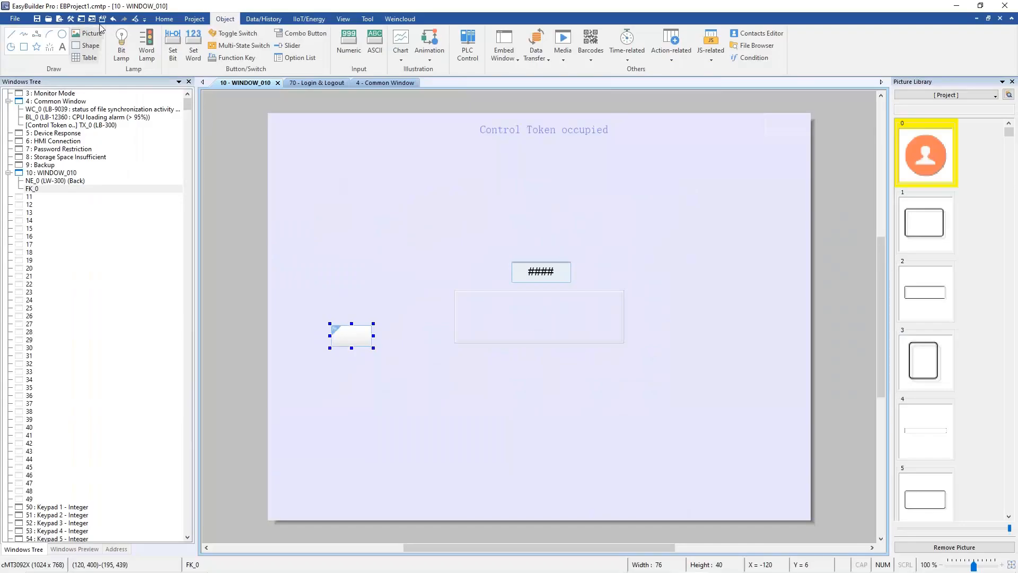
left_click(162, 19)
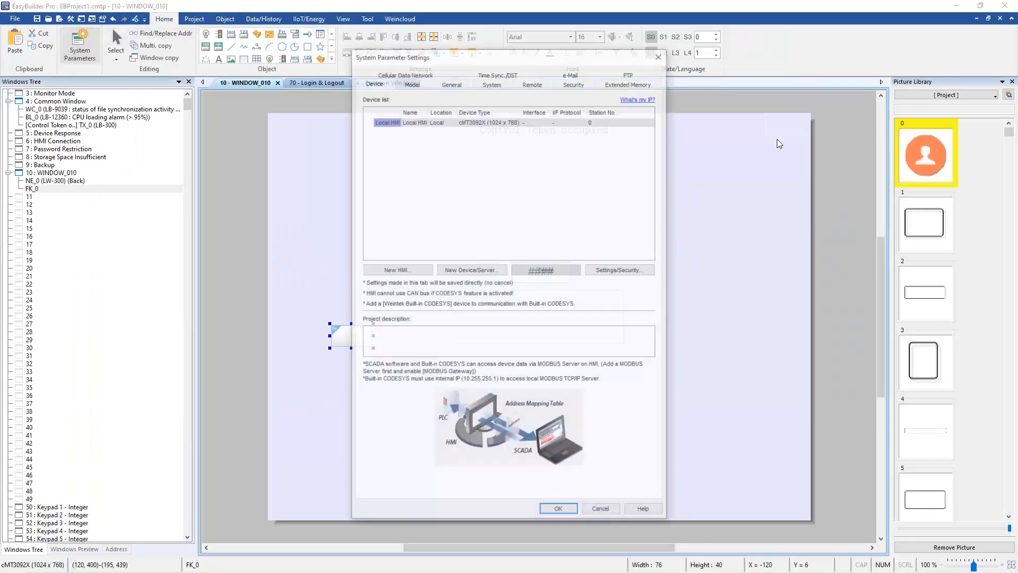
left_click(630, 81)
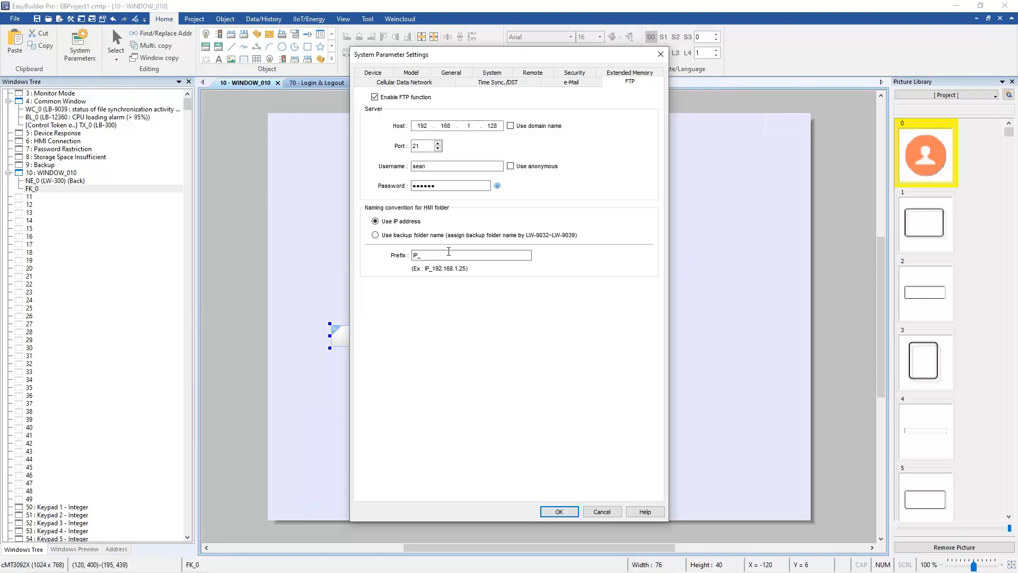
left_click(559, 512)
Open the properties of the function key in WINDOW_010 and place the cursor in its FTP path.
double_click(340, 328)
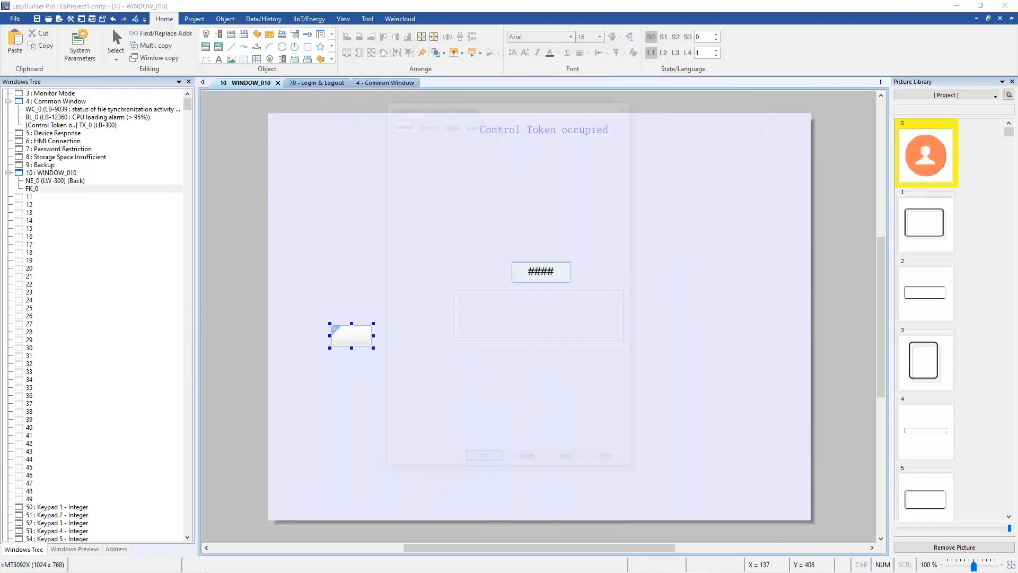
left_click(479, 232)
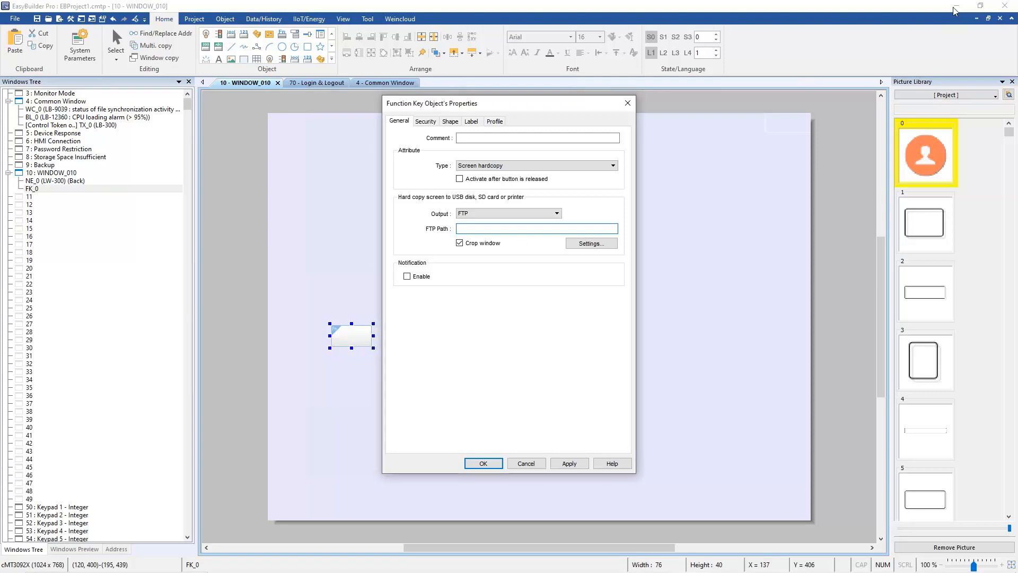
Switch to the remote TeamViewer session and create a new folder named a in the V662 webinar folder.
key("alt+Tab")
key("alt+Tab")
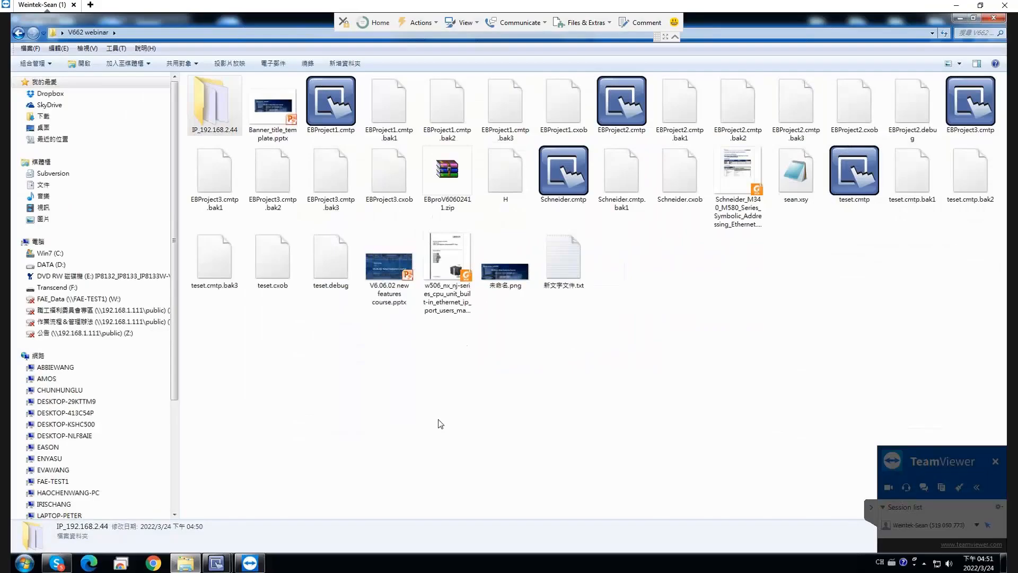
right_click(438, 420)
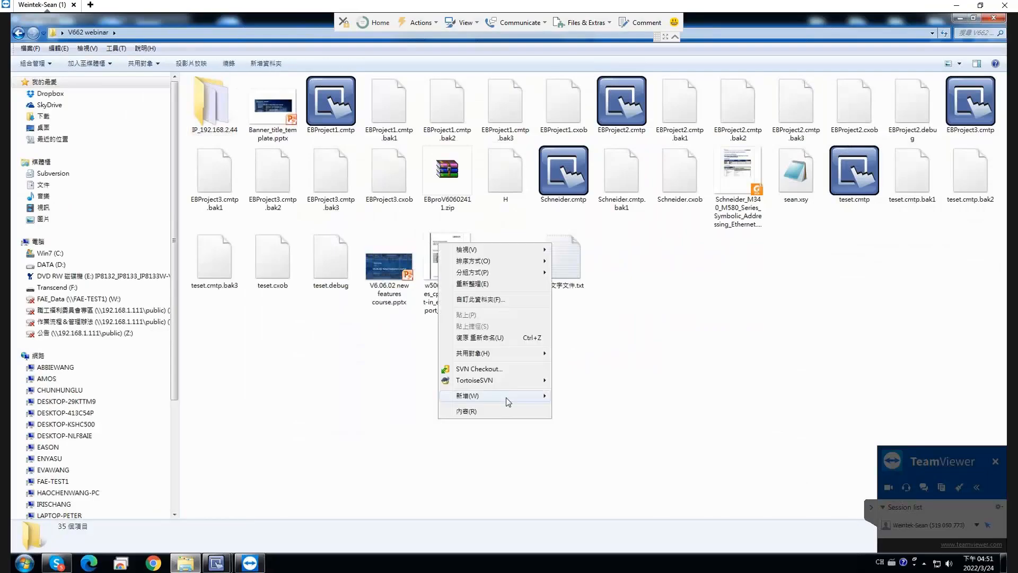
mouse_move(506, 397)
left_click(578, 396)
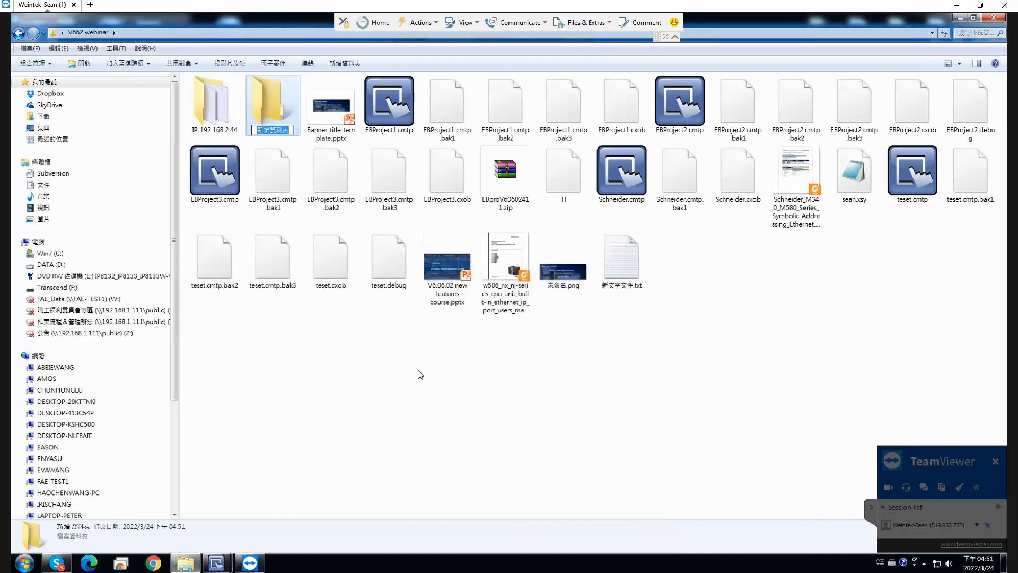
type("a")
left_click(416, 379)
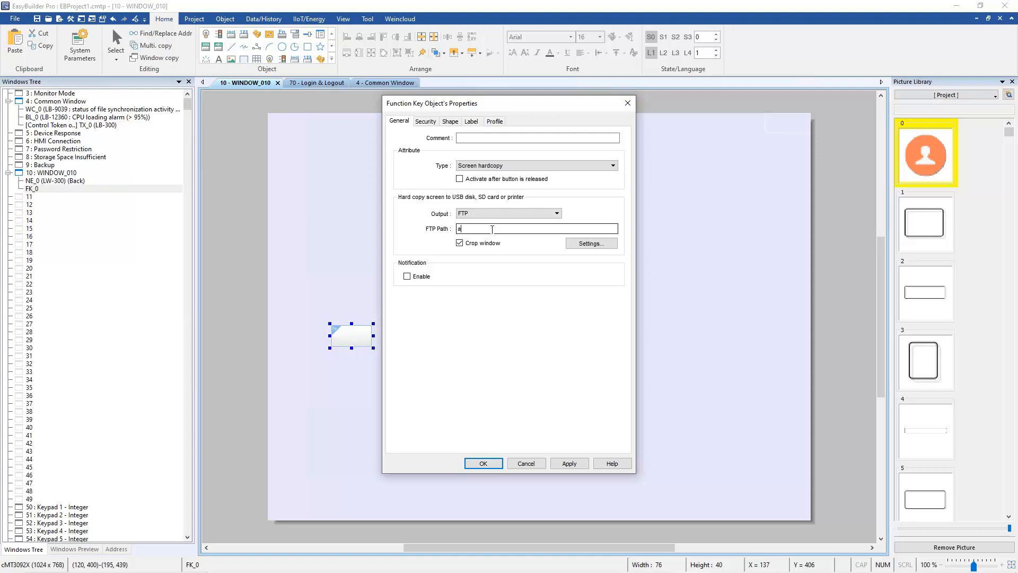
Set the function key's FTP path to a in EasyBuilder Pro, confirm its properties, and return to the presentation slide show.
left_click(487, 464)
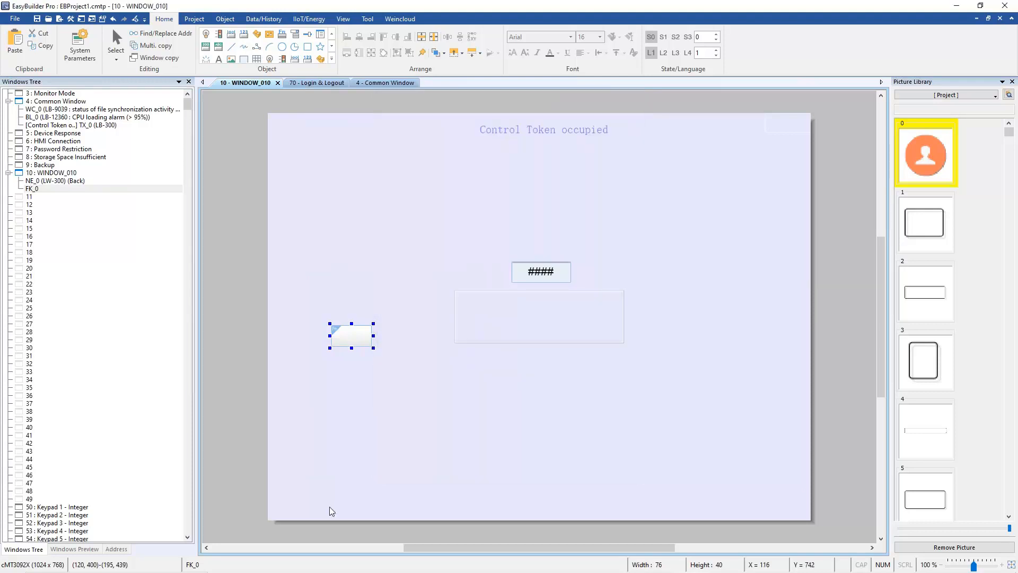
key("alt+Tab")
key("alt+Tab")
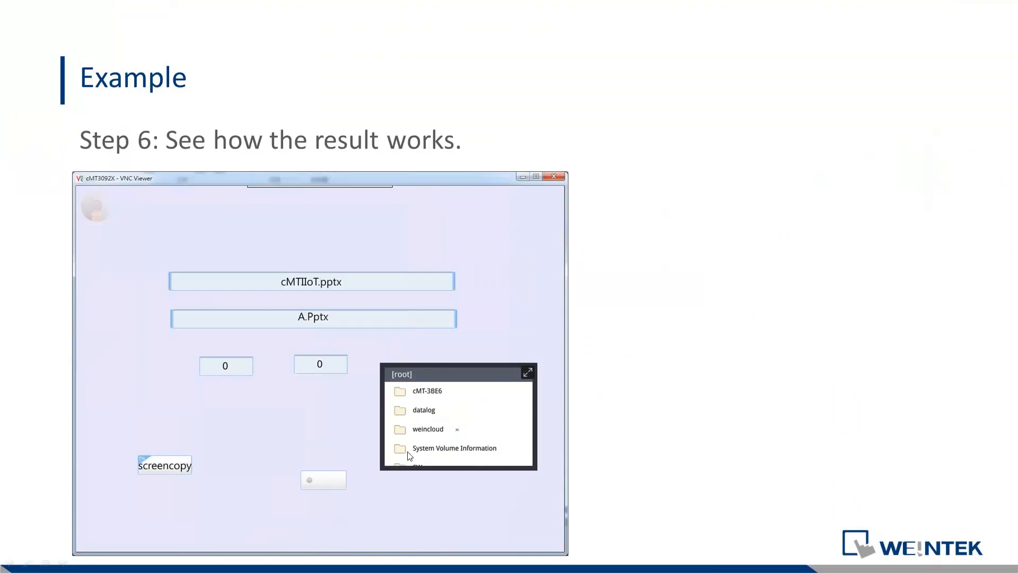